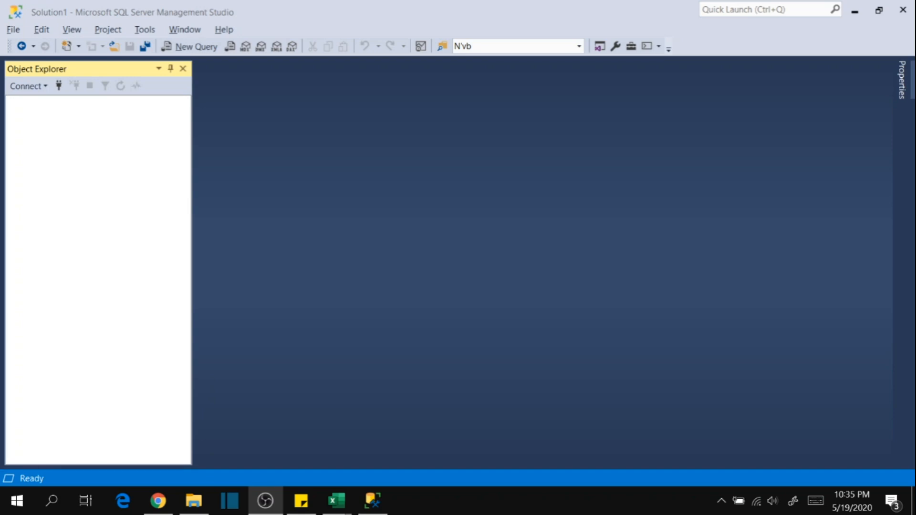
Try to connect to the localhost Database Engine using SQL Server Authentication with login SQLDeveloper and the account password.
left_click(46, 88)
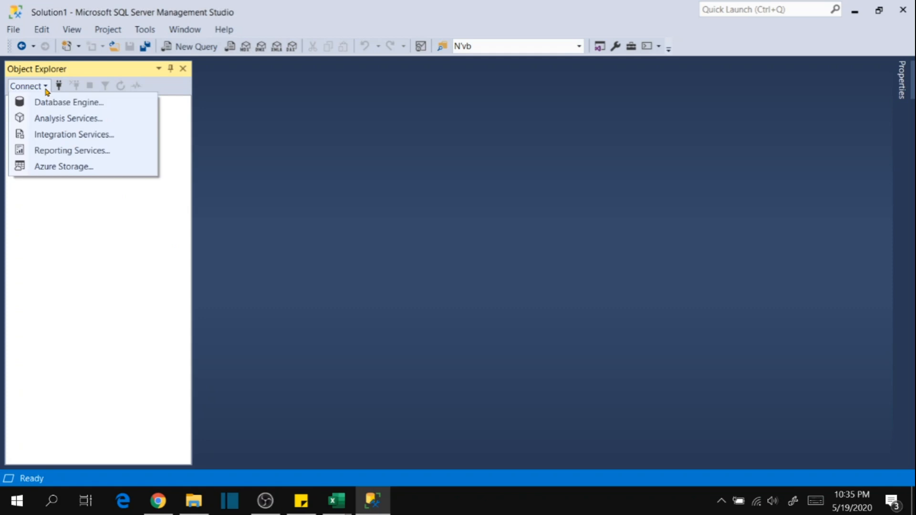
left_click(86, 103)
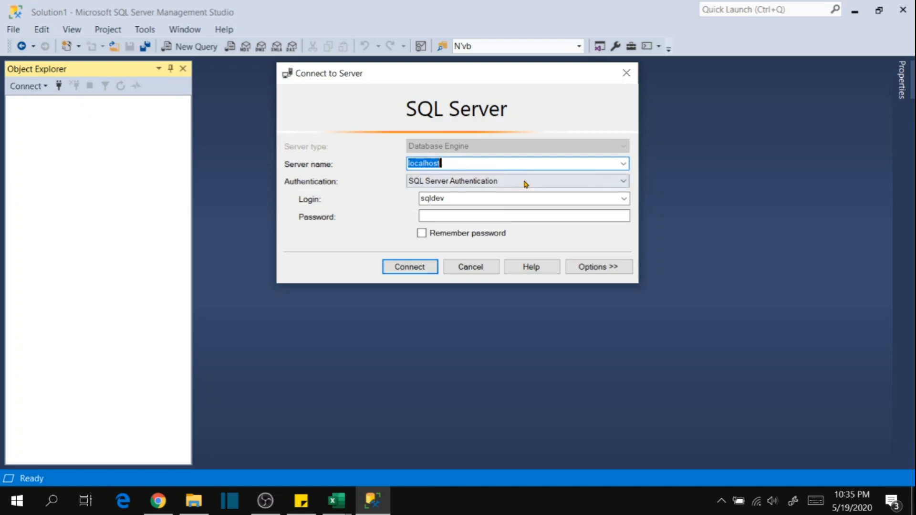
left_click(468, 197)
type("S")
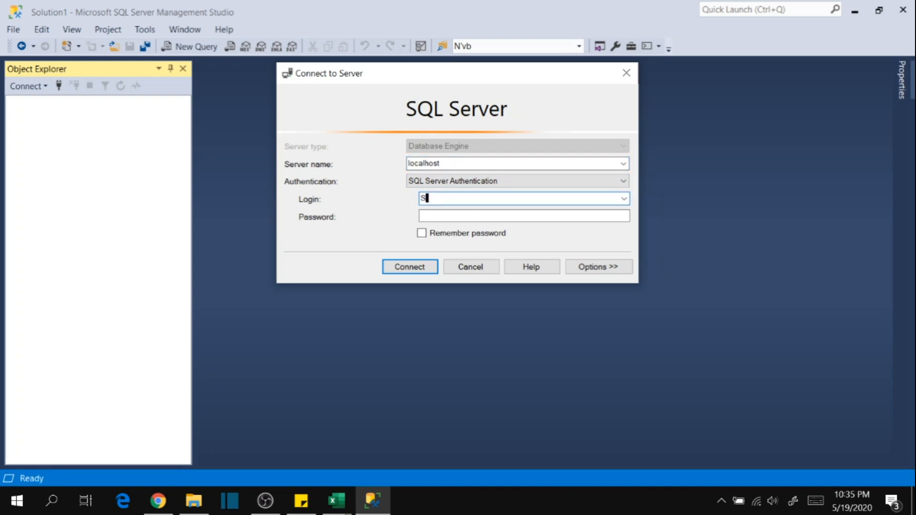
type("QLDeveloper")
left_click(476, 217)
type("********")
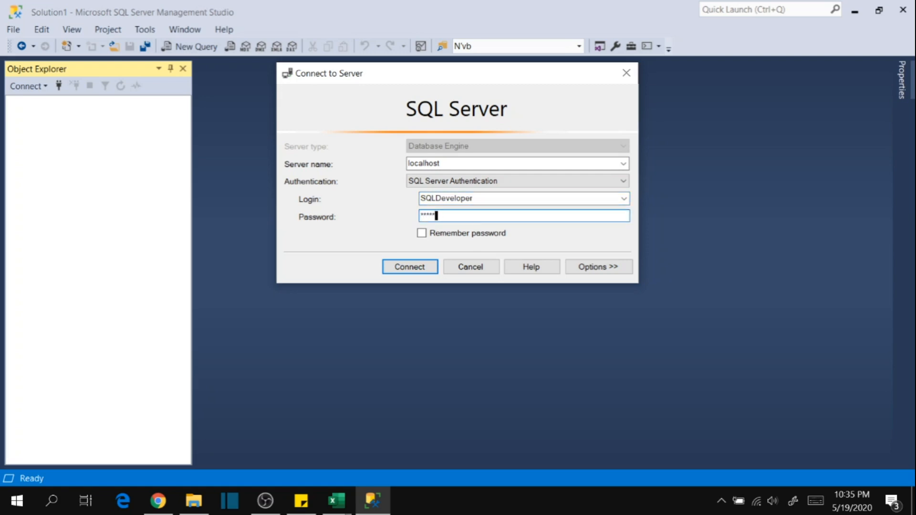
key("Return")
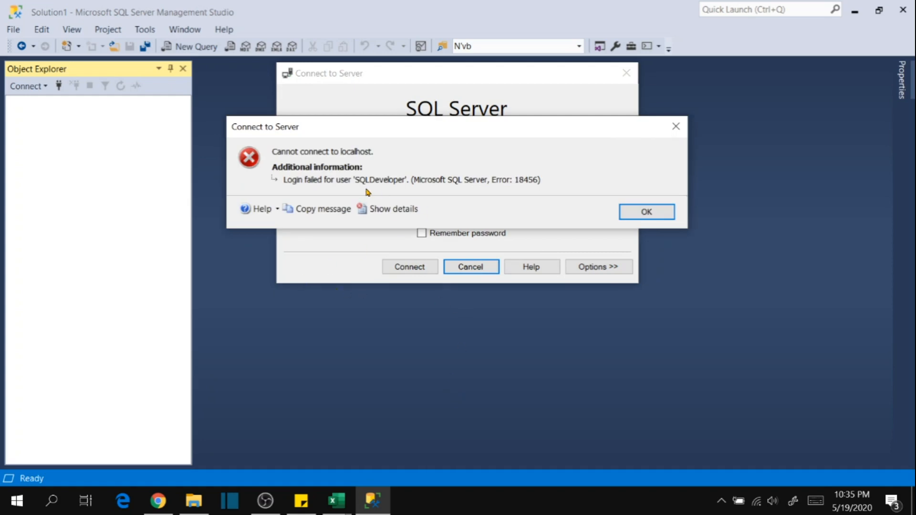
left_click(622, 211)
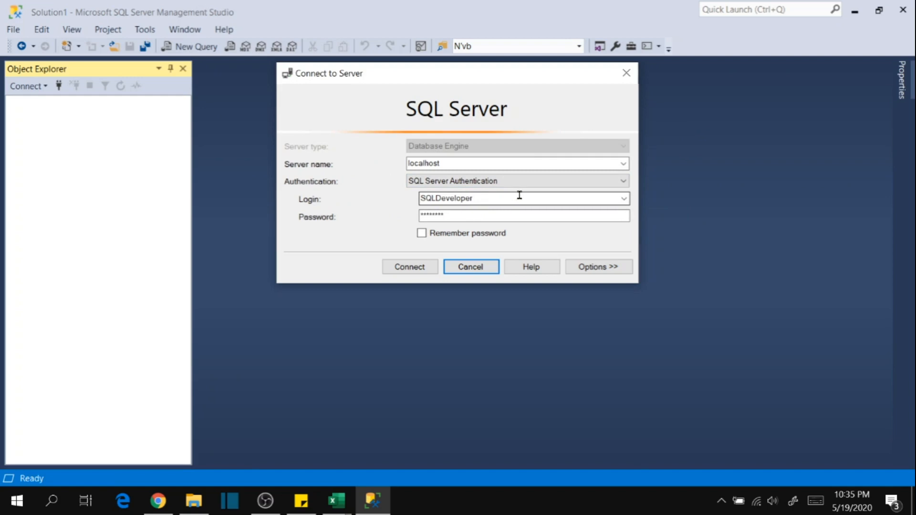
Re-enter the account password for the SQLDeveloper login and connect to the server.
double_click(501, 210)
type("********")
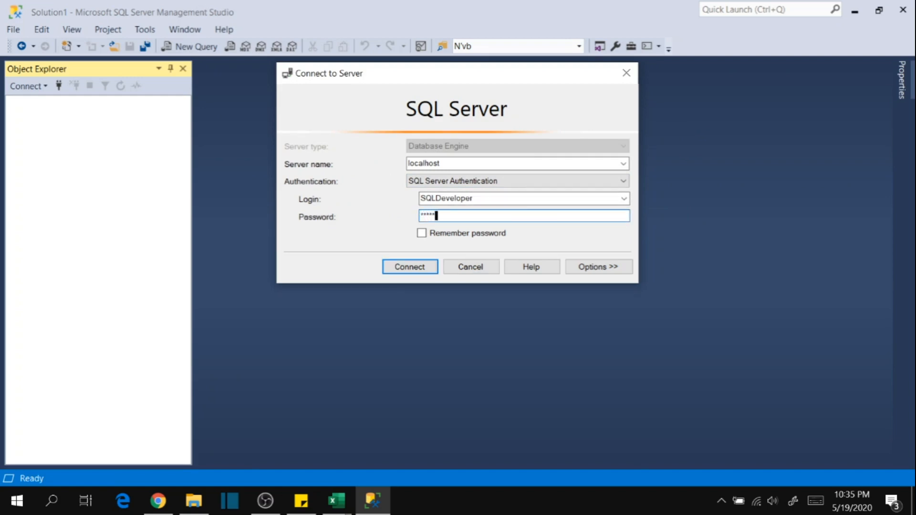
key("Return")
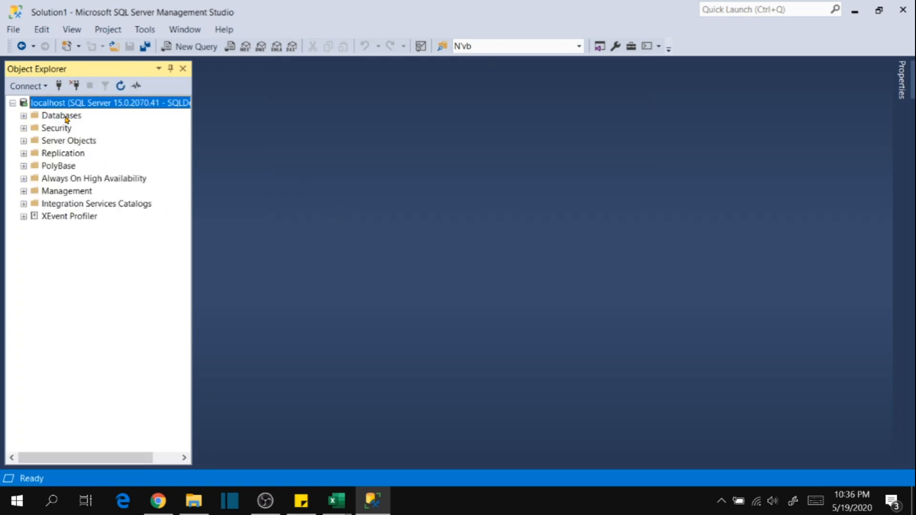
Start designing a new standard table in the Tables folder of the LearnGUI database.
double_click(66, 120)
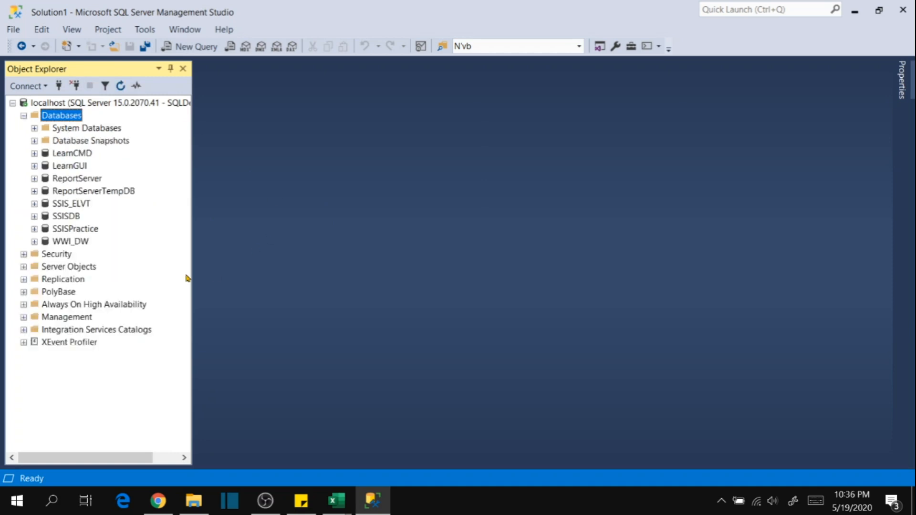
left_click(76, 170)
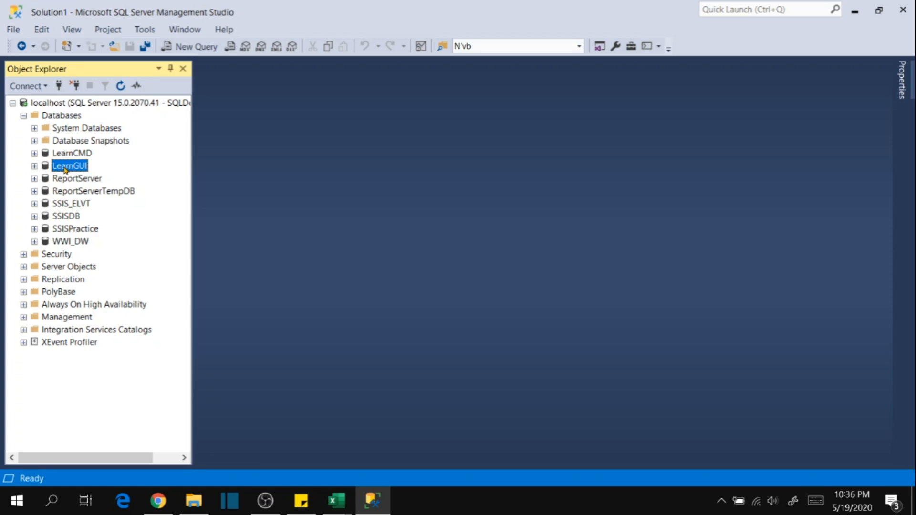
double_click(66, 170)
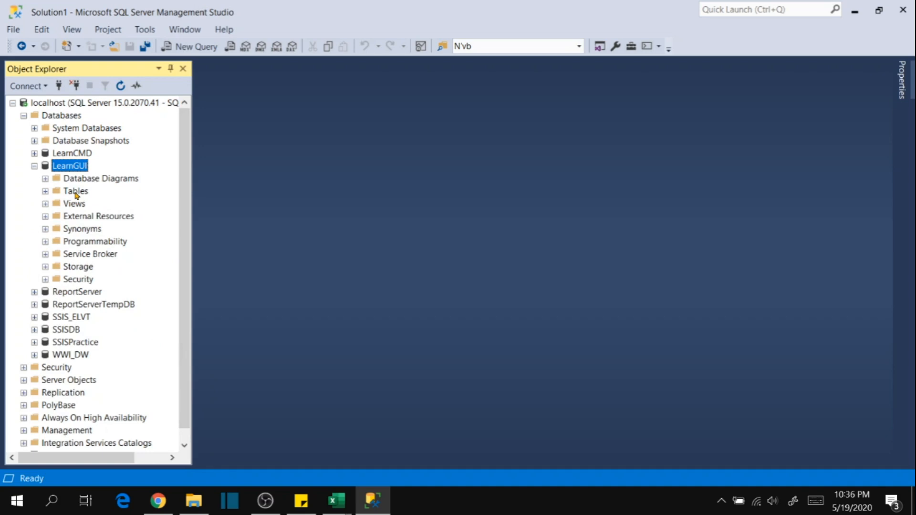
left_click(76, 193)
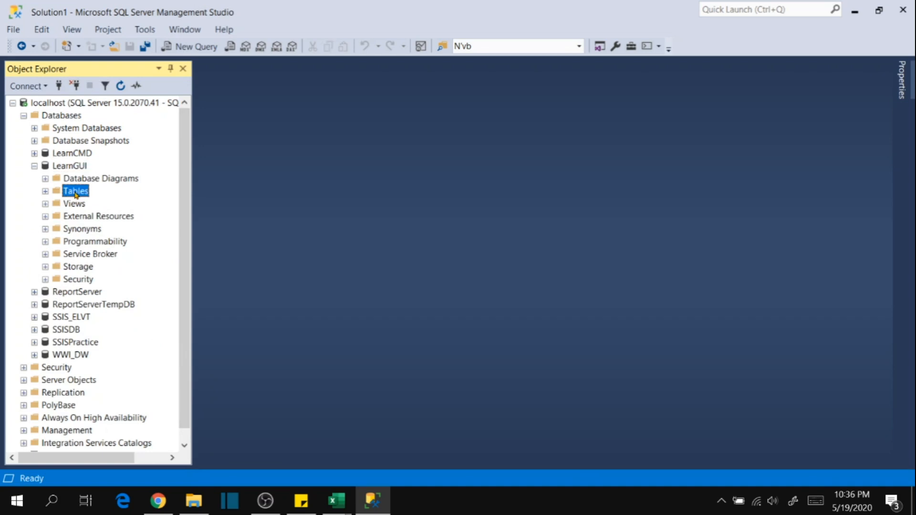
right_click(76, 193)
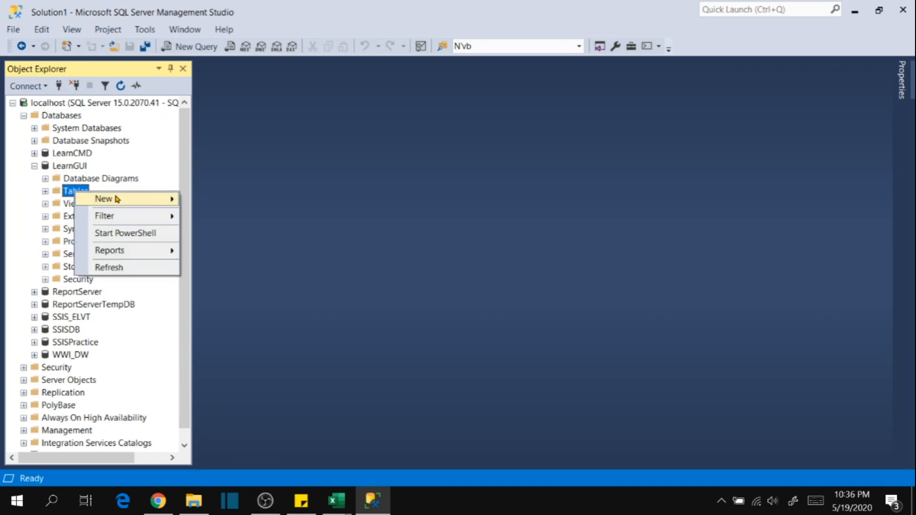
mouse_move(117, 199)
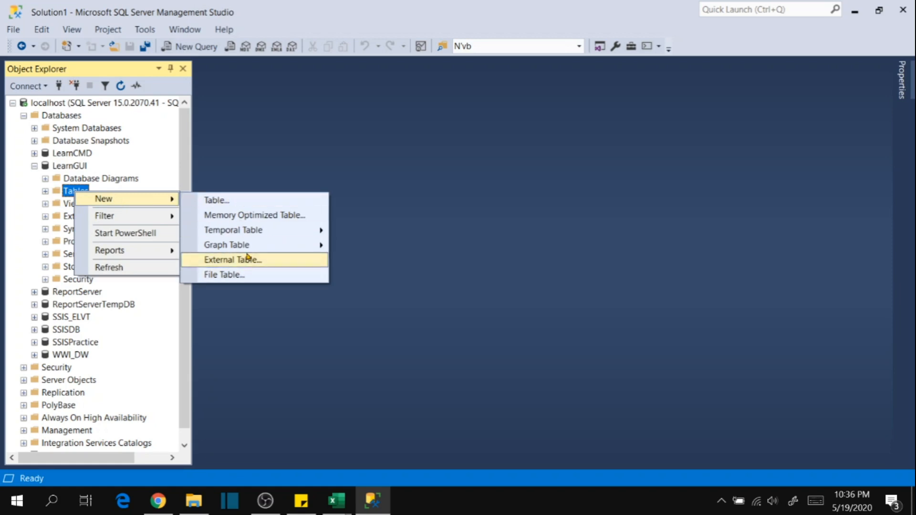
left_click(245, 202)
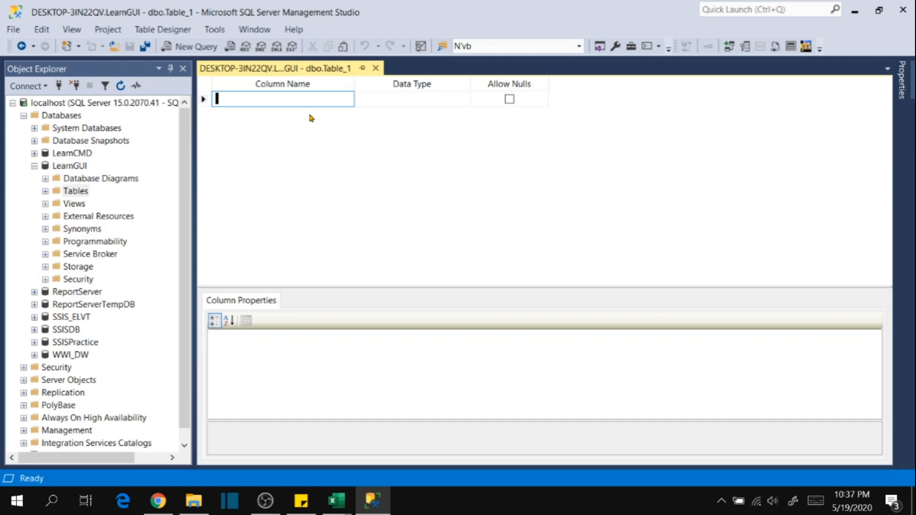
Switch to Employee.csv in Excel and examine the employee records in A1:G9 of the NewJoinees sheet.
left_click(335, 505)
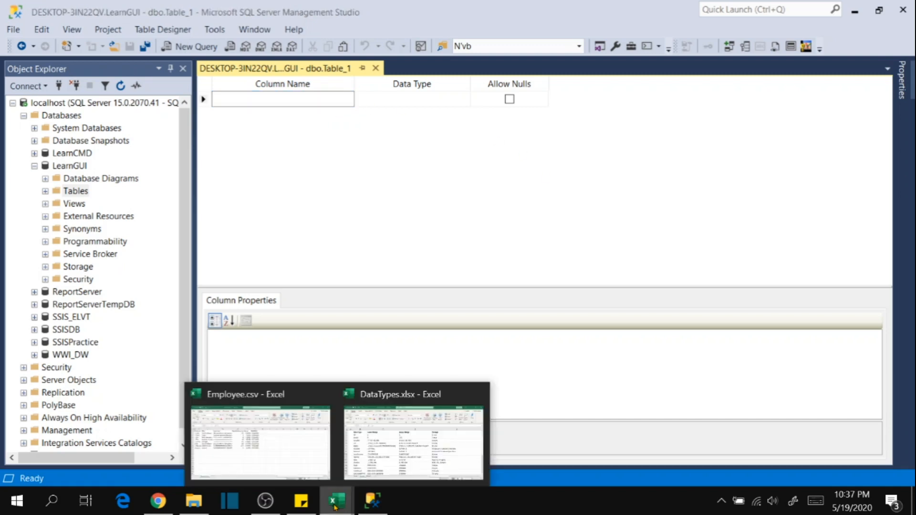
left_click(256, 396)
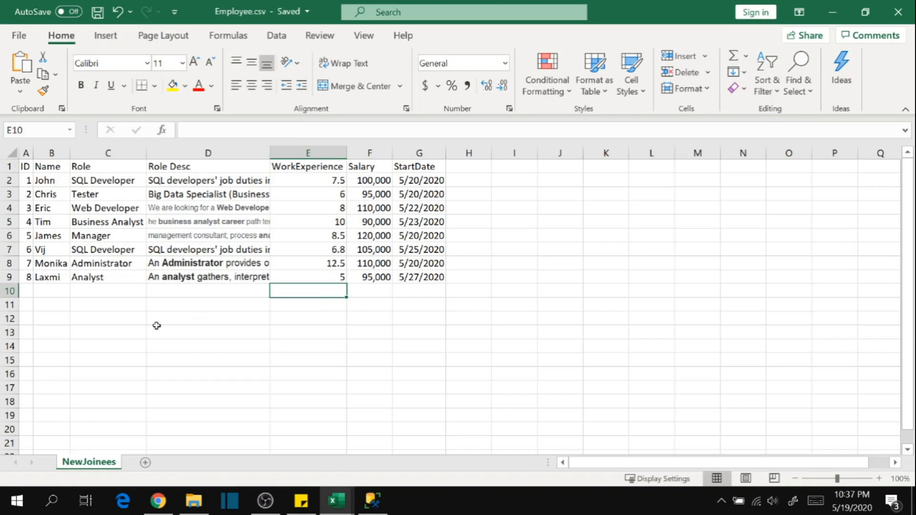
left_click(120, 316)
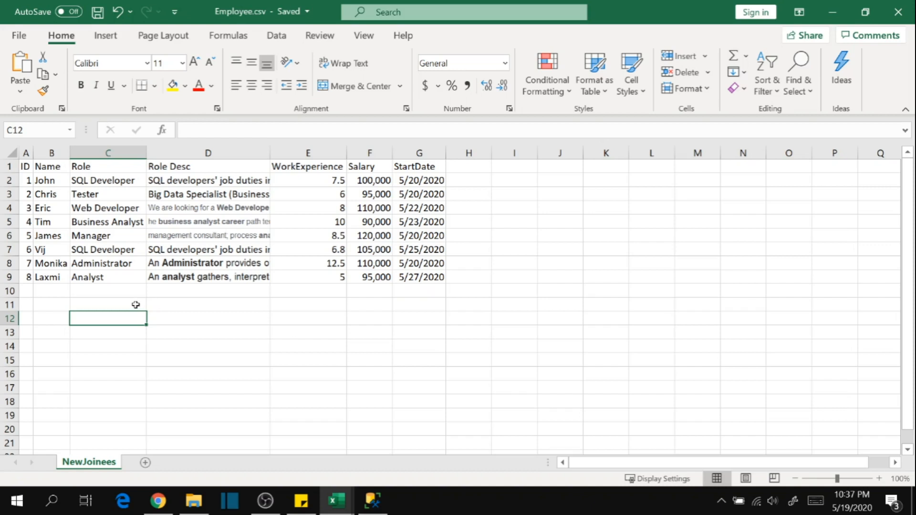
left_click(213, 319)
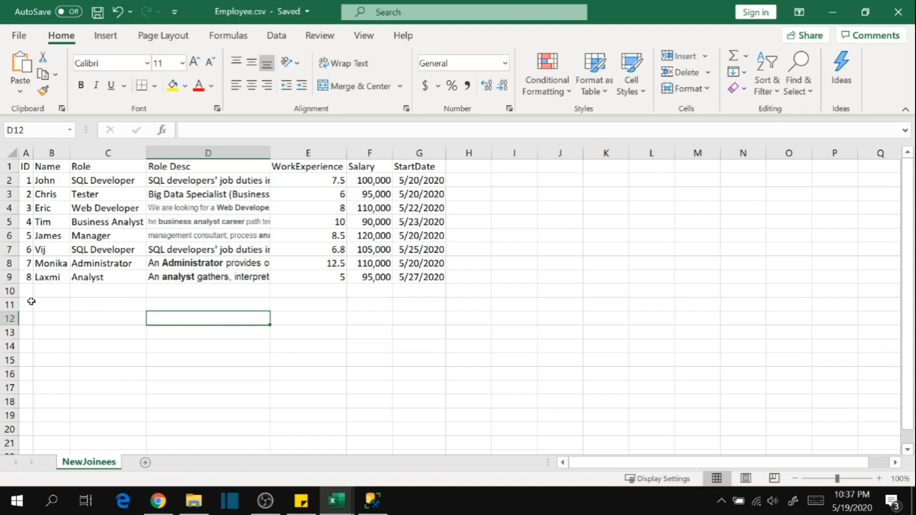
left_click(287, 334)
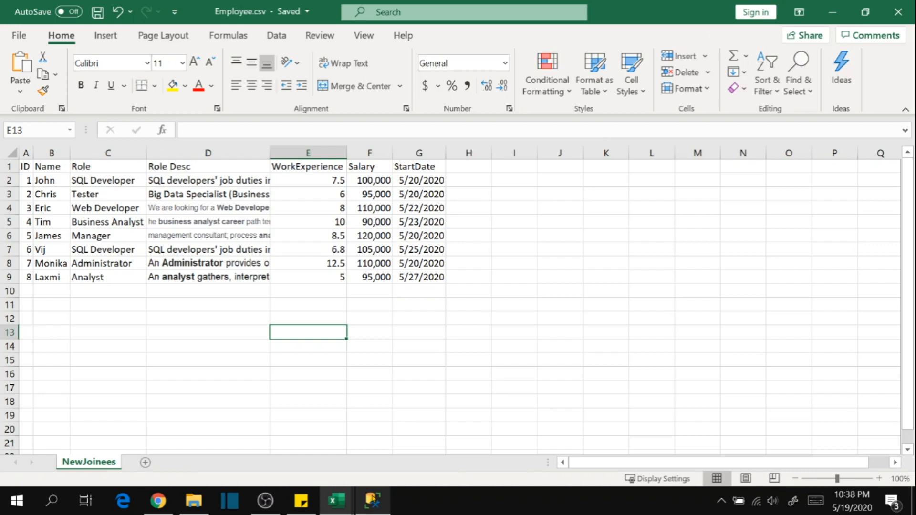
mouse_move(372, 500)
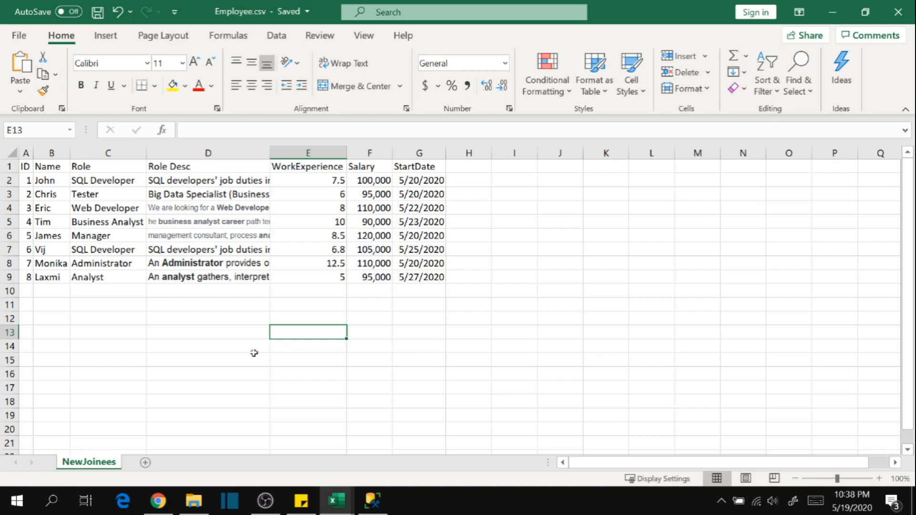
left_click(168, 343)
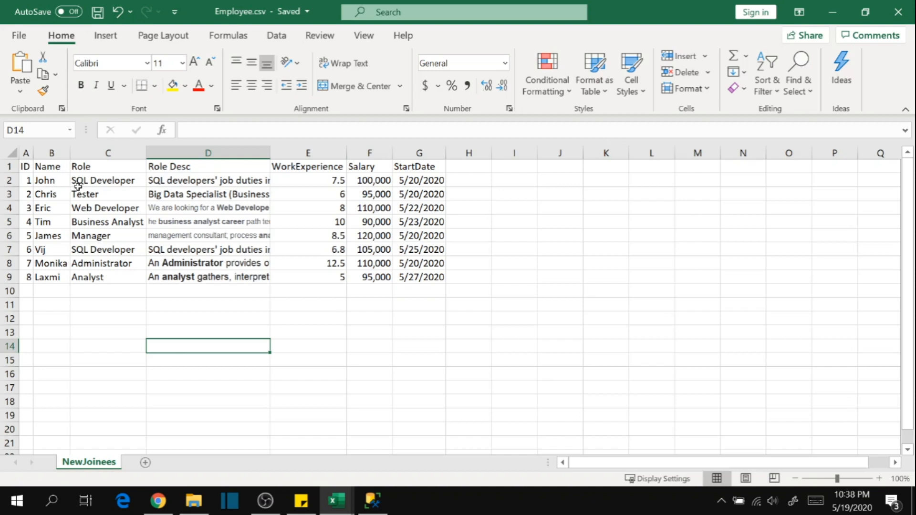
left_click(50, 170)
left_click(29, 181)
left_click(68, 181)
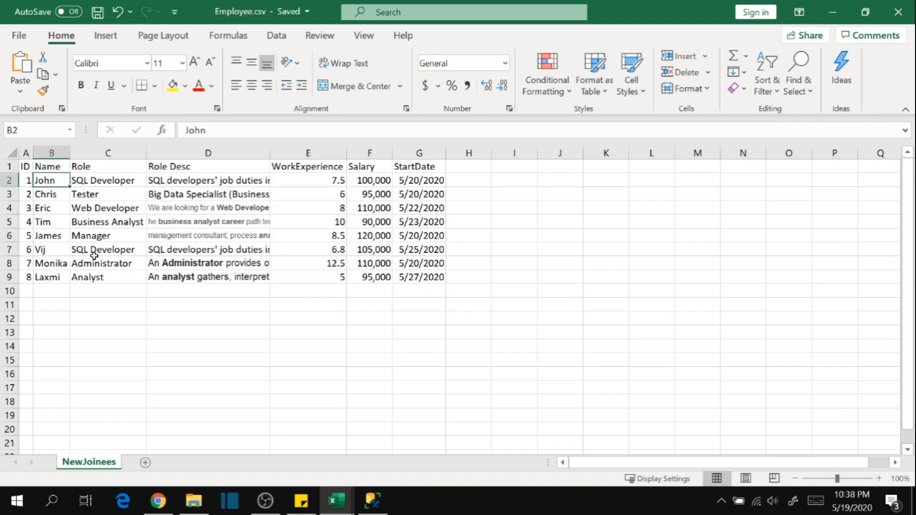
left_click(112, 222)
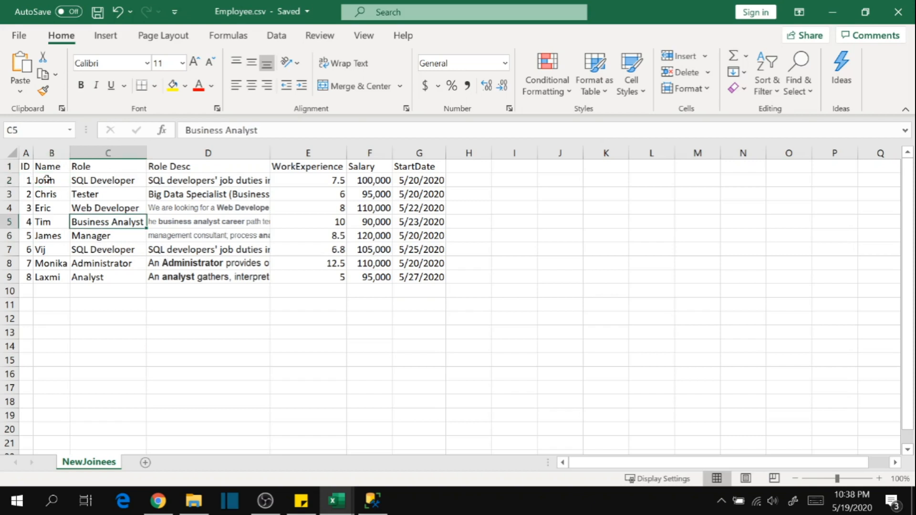
left_click_drag(27, 165, 430, 279)
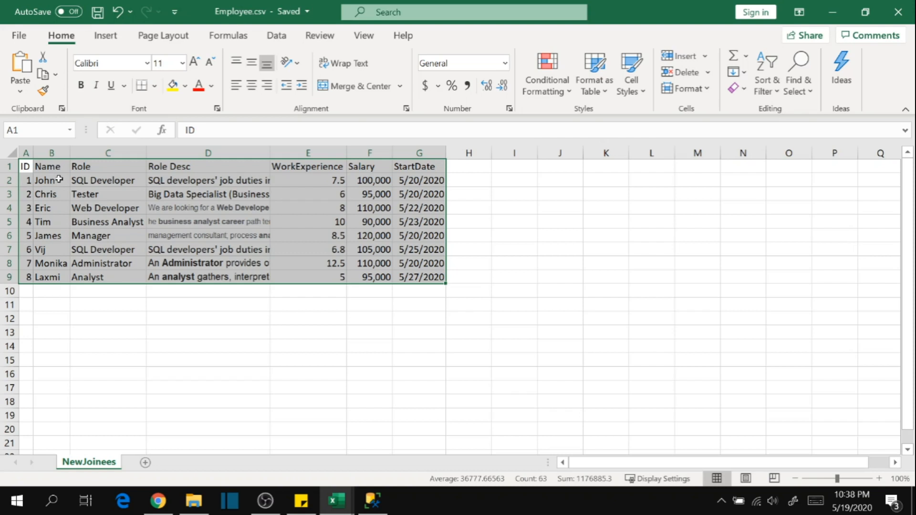
left_click(138, 318)
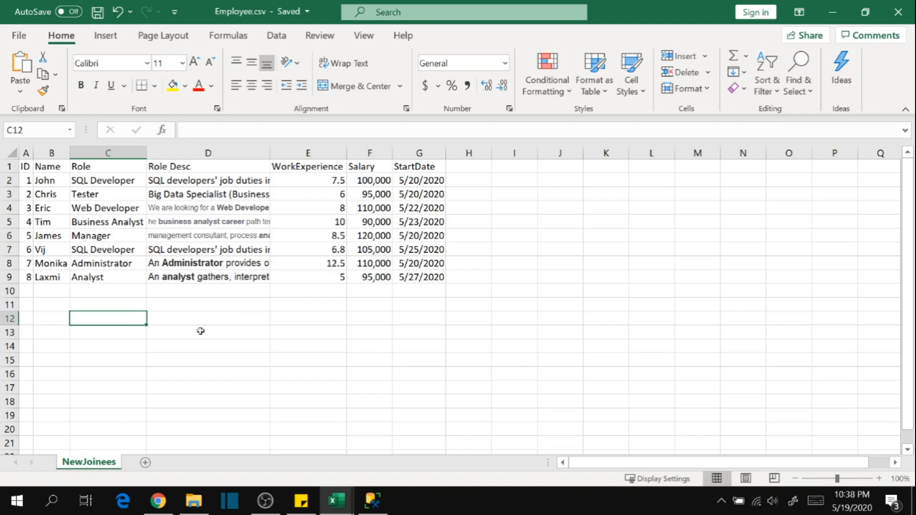
left_click(308, 323)
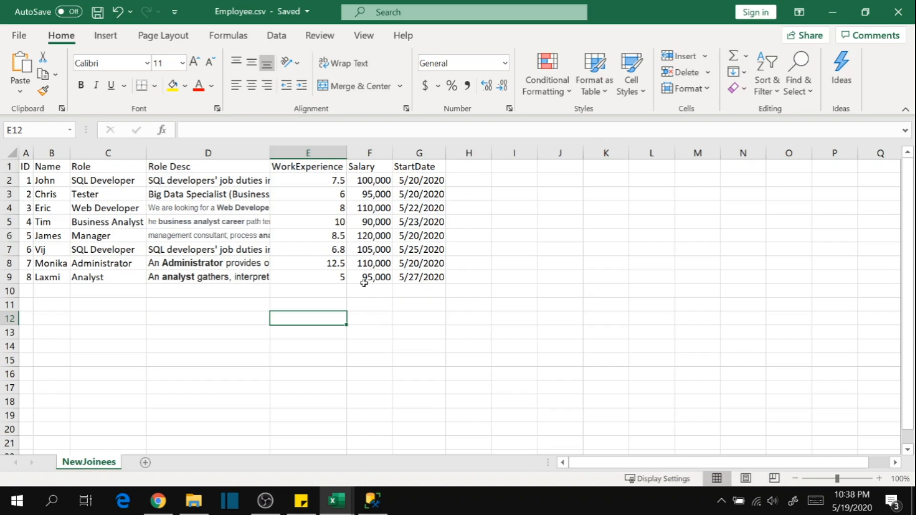
Examine the column headers in A1:G1 and the kinds of values in the first employee record.
mouse_move(376, 504)
left_click_drag(24, 165, 413, 168)
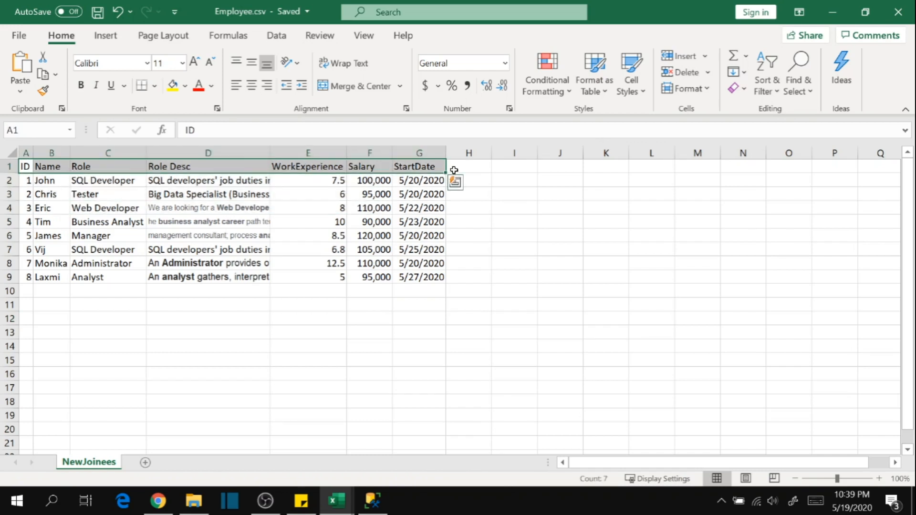
left_click(169, 332)
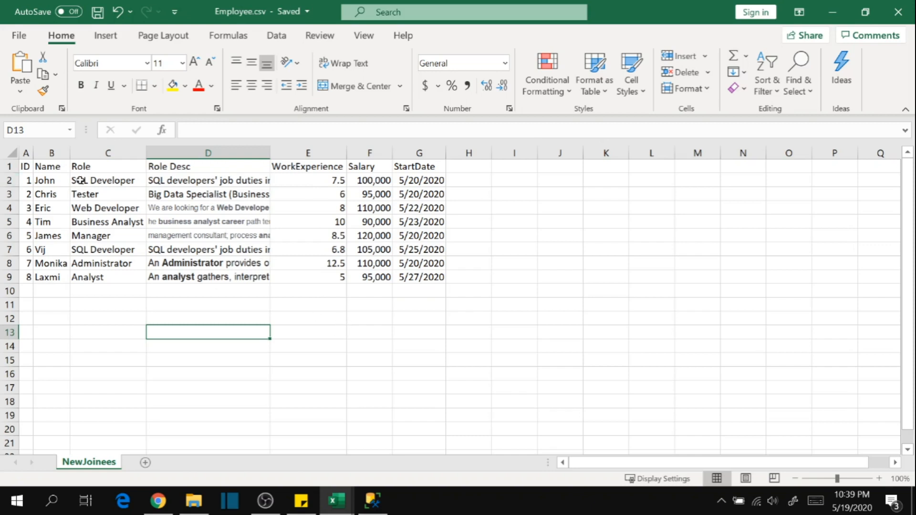
left_click(422, 183)
left_click(51, 184)
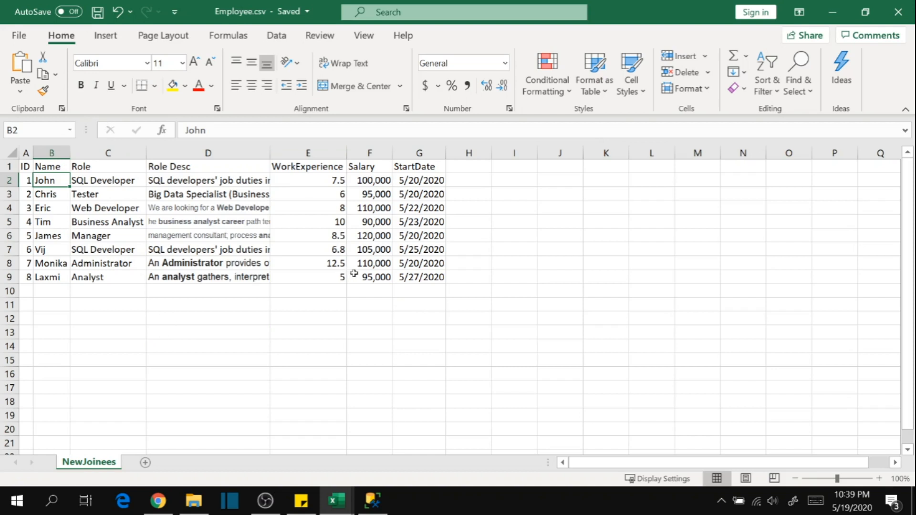
Switch to the table designer in SQL Server Management Studio and name the new table's first column ID.
left_click(376, 505)
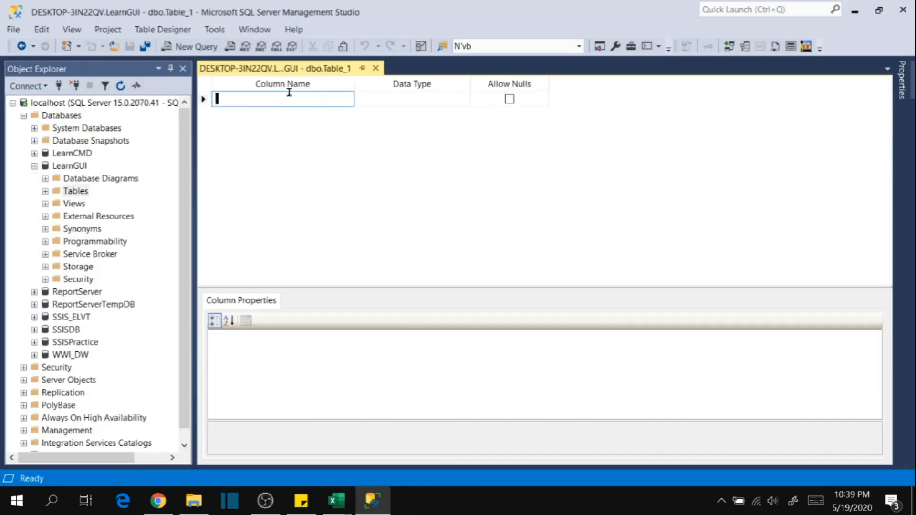
key("alt+Tab")
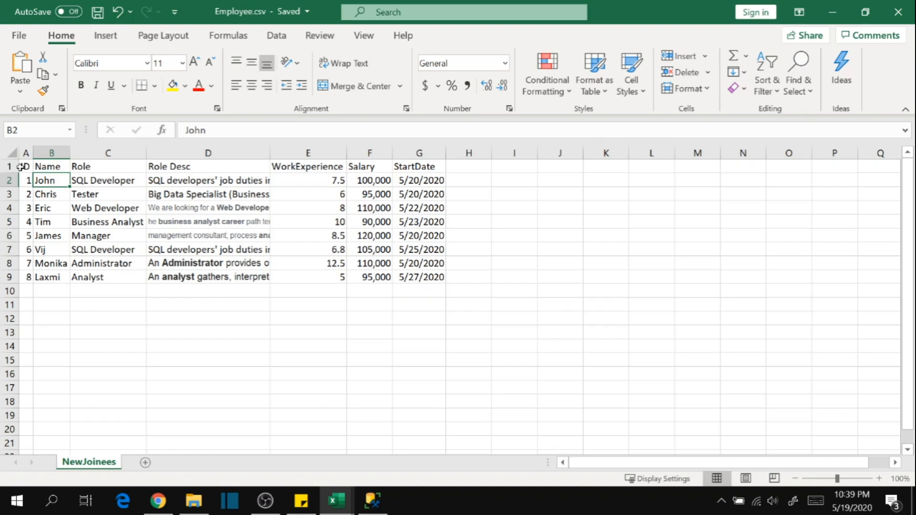
key("alt+Tab")
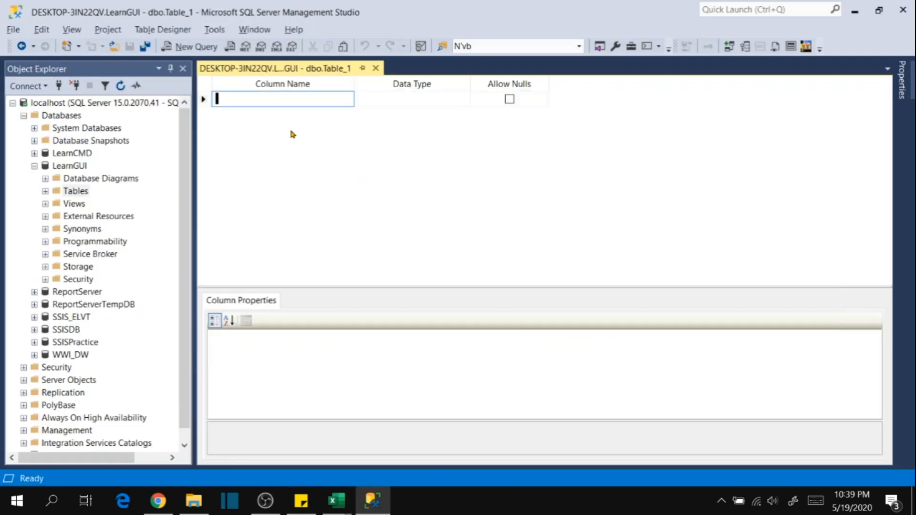
type("ID")
Open the choice of data types for the ID column and look through it up to bigint.
left_click(427, 100)
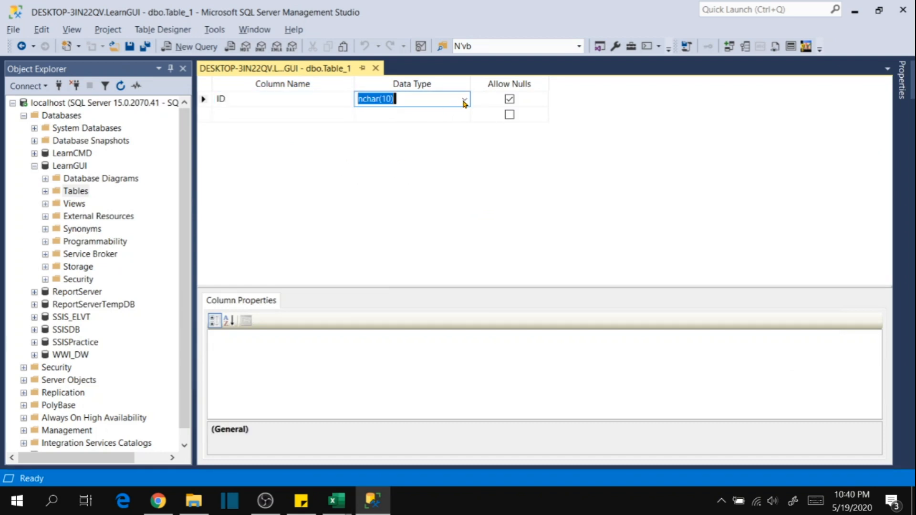
left_click(464, 100)
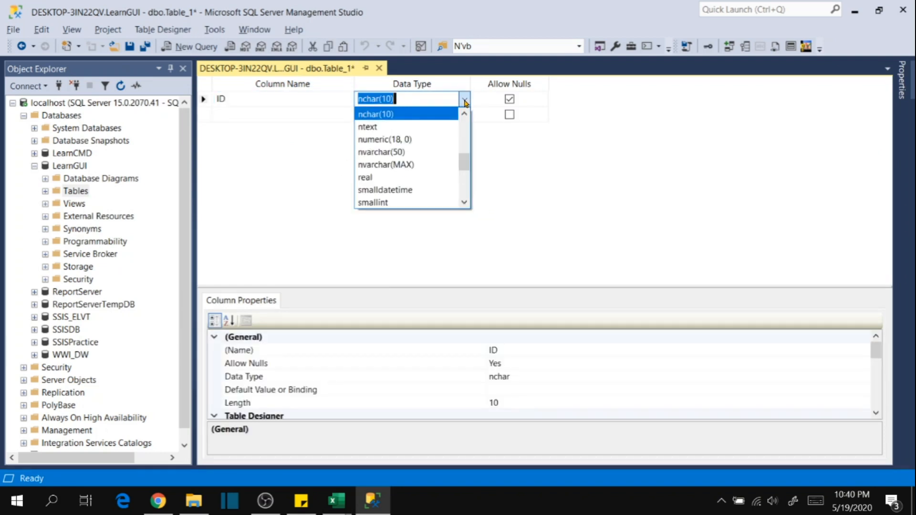
left_click_drag(464, 164, 460, 112)
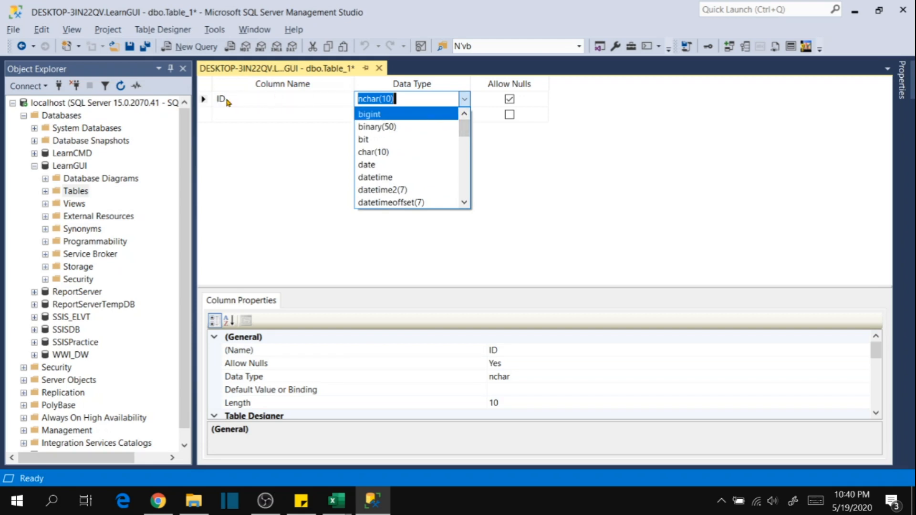
Switch to Employee.csv in Excel and examine the kinds of values in the ID, Name, WorkExperience and Salary columns.
key("alt+Tab")
left_click(27, 183)
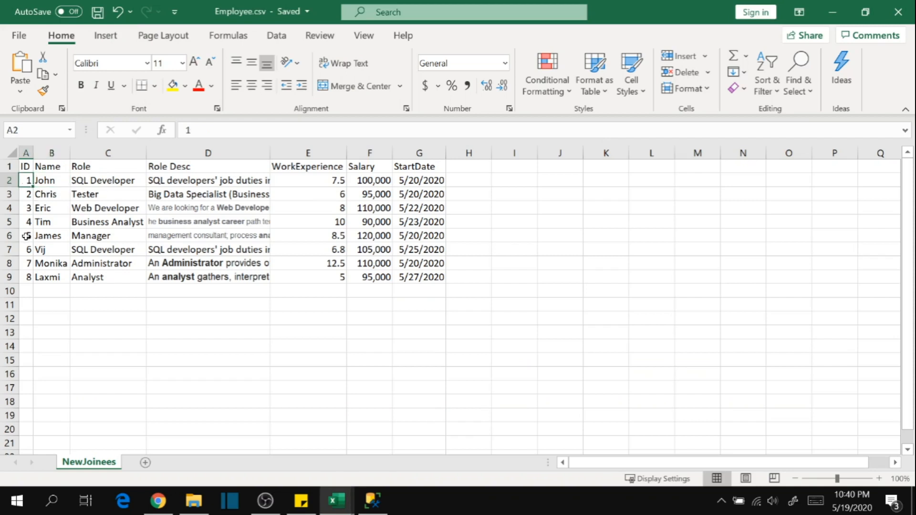
left_click(28, 153)
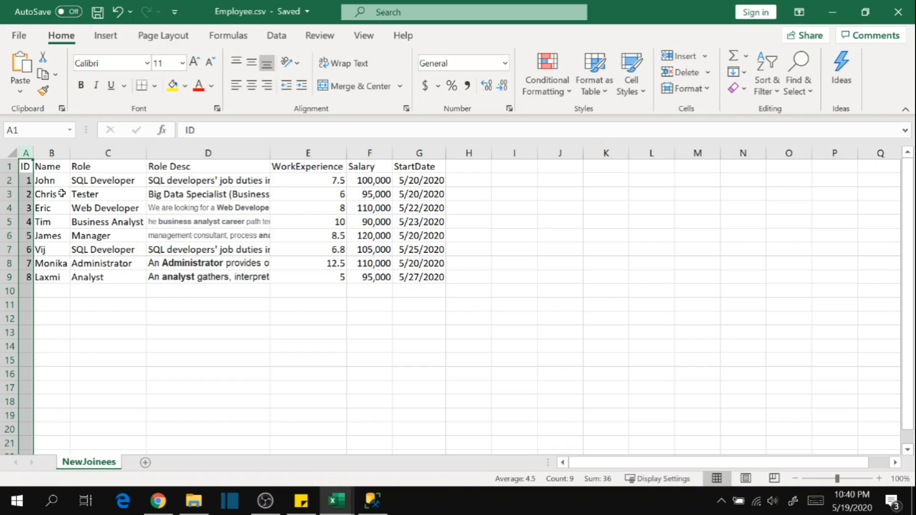
left_click(59, 155)
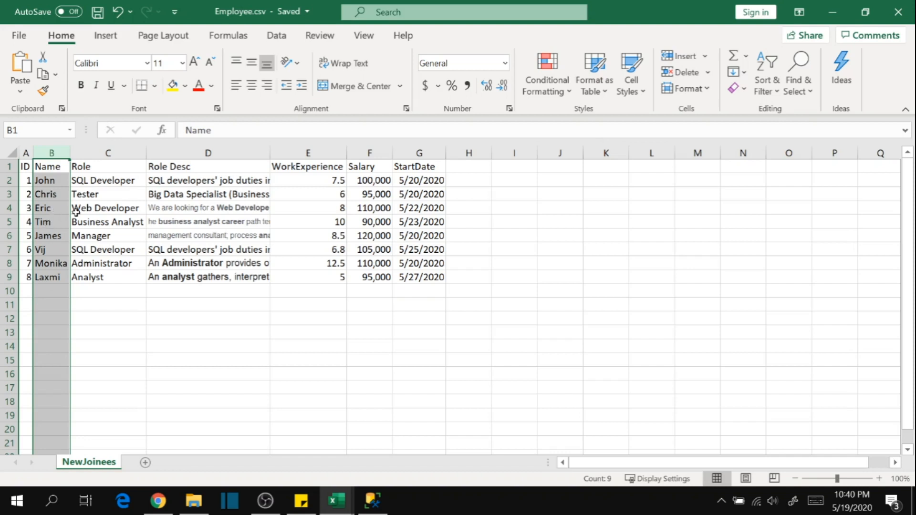
left_click(293, 292)
left_click_drag(322, 184, 321, 299)
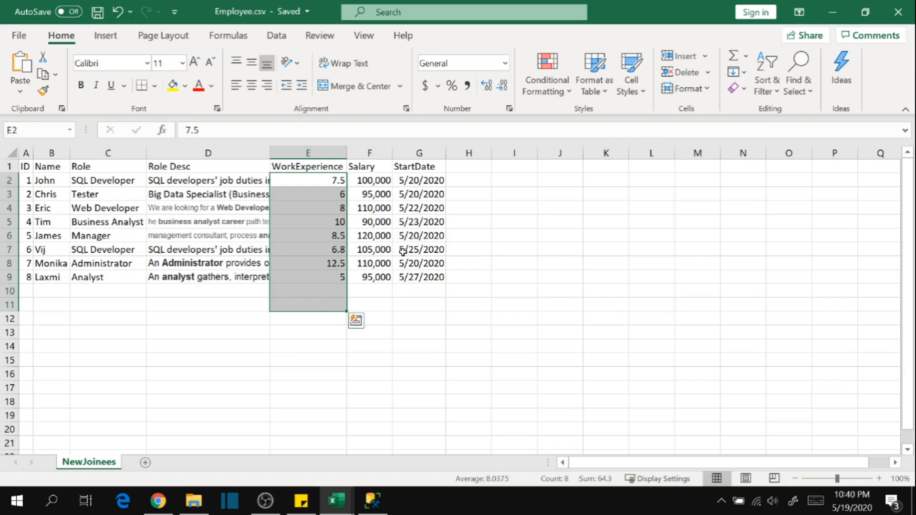
left_click_drag(386, 178, 386, 277)
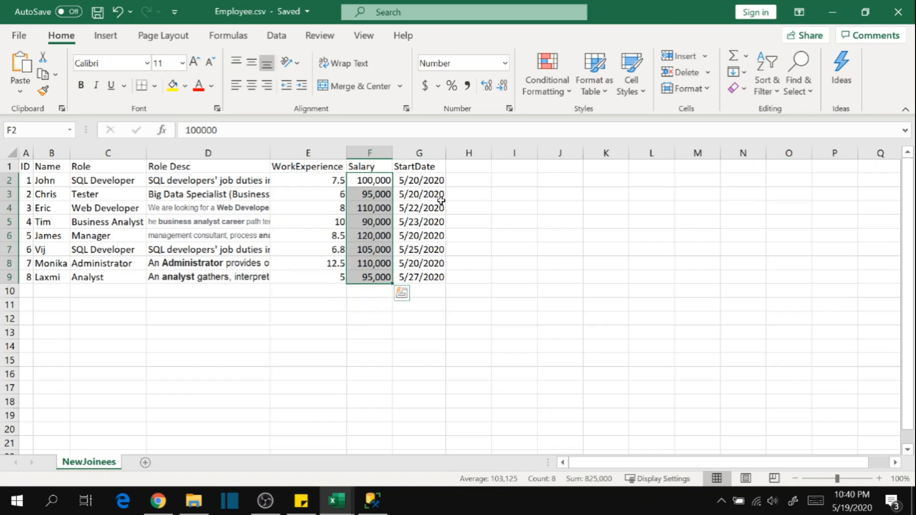
left_click(515, 295)
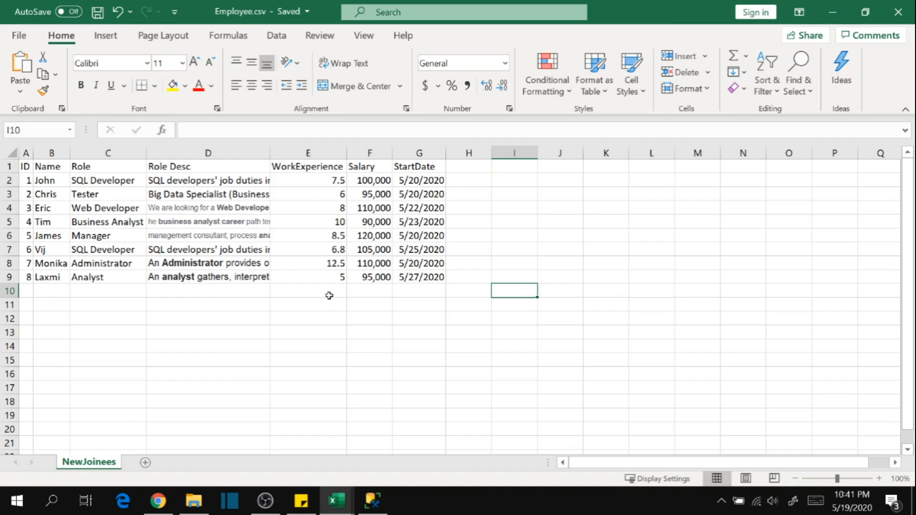
left_click(333, 278)
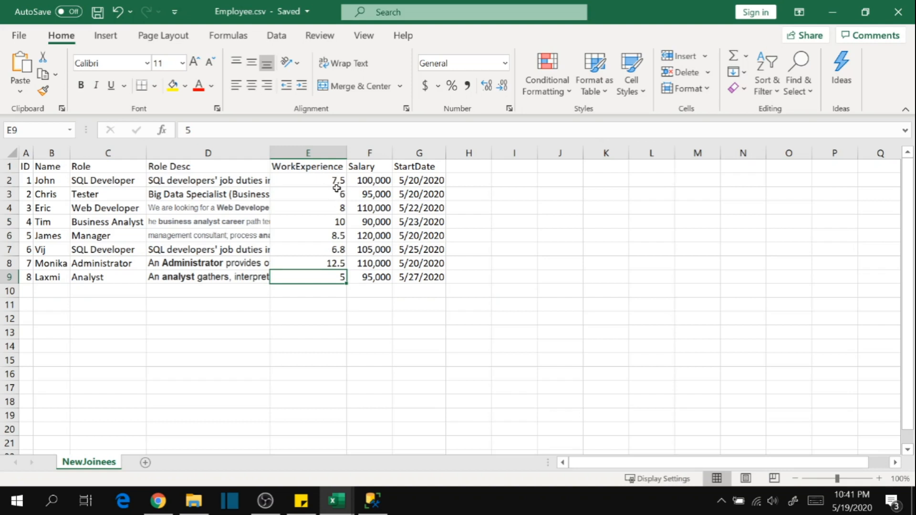
left_click(109, 357)
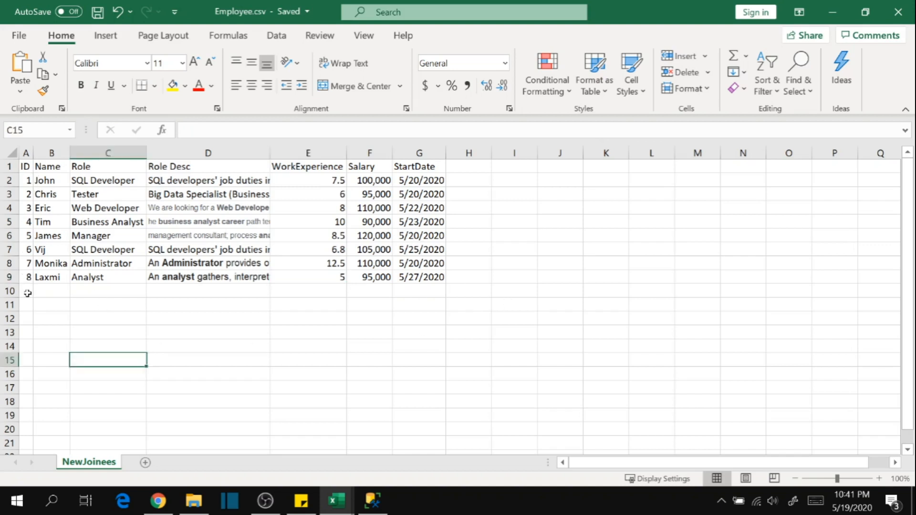
Return to the table designer in SQL Server Management Studio and review the data types available for the ID column, including int and bigint.
key("alt+Tab")
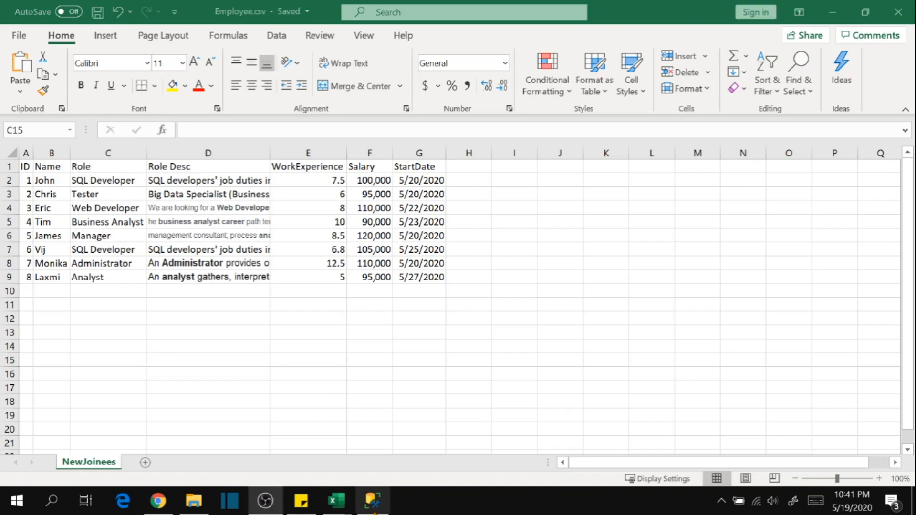
left_click(372, 501)
left_click(462, 99)
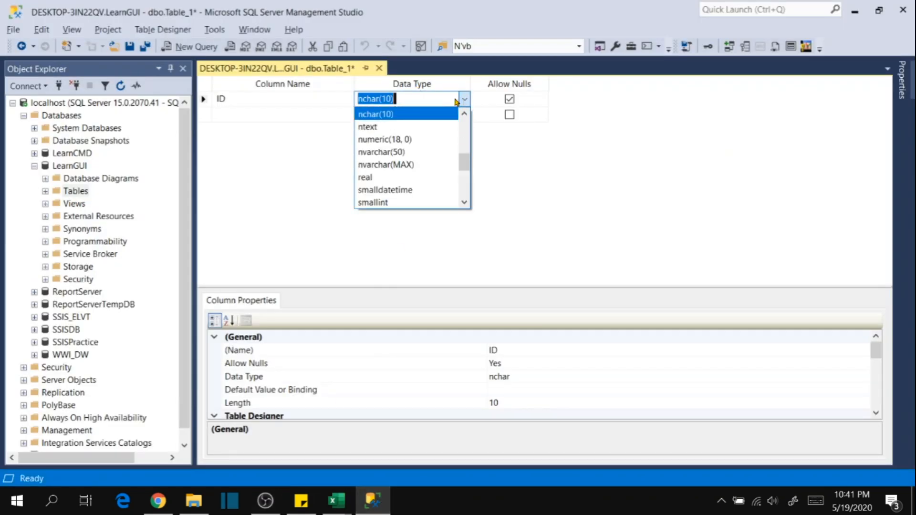
scroll(396, 152, "up", 5)
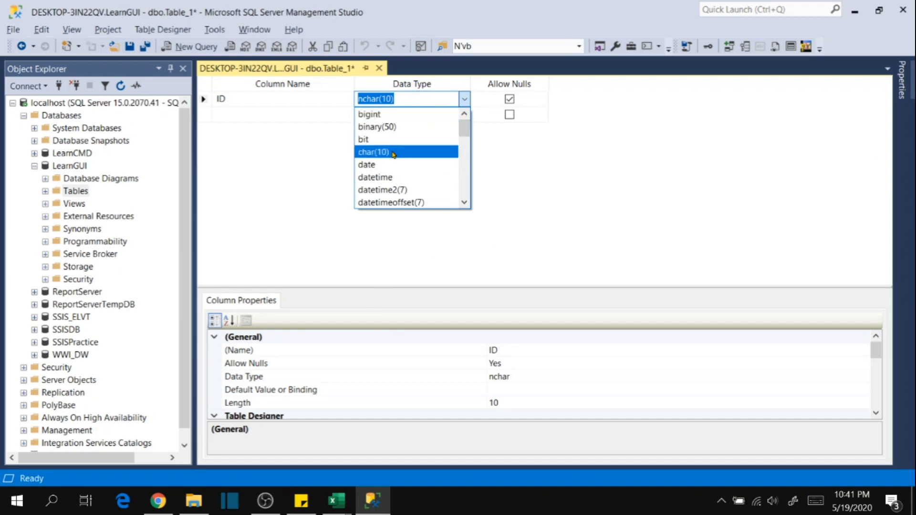
left_click_drag(465, 124, 464, 153)
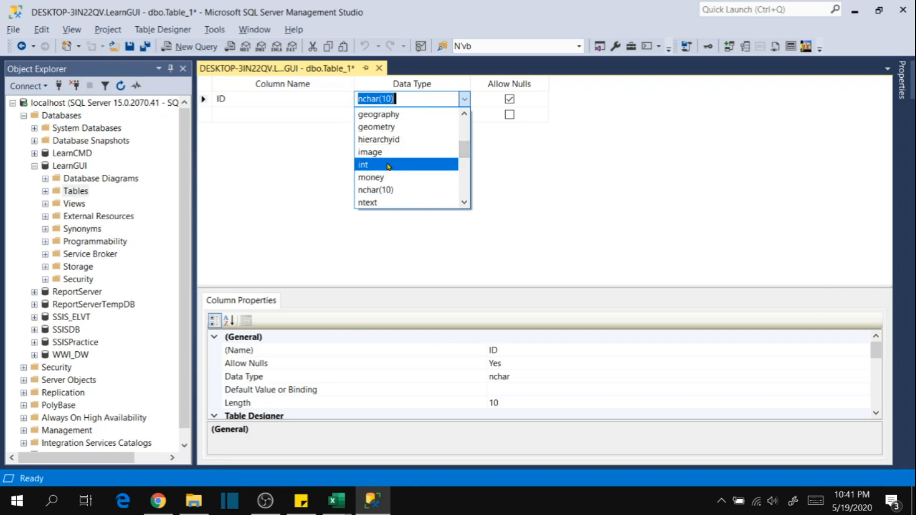
scroll(388, 166, "up", 4)
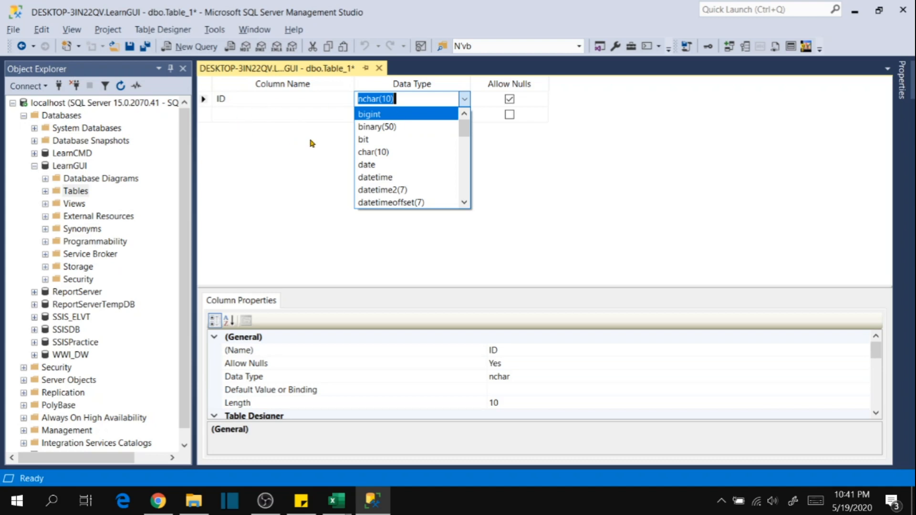
Switch to Employee.csv in Excel and examine the ID values from A2 downward to judge which numeric type suits them.
key("alt+Tab")
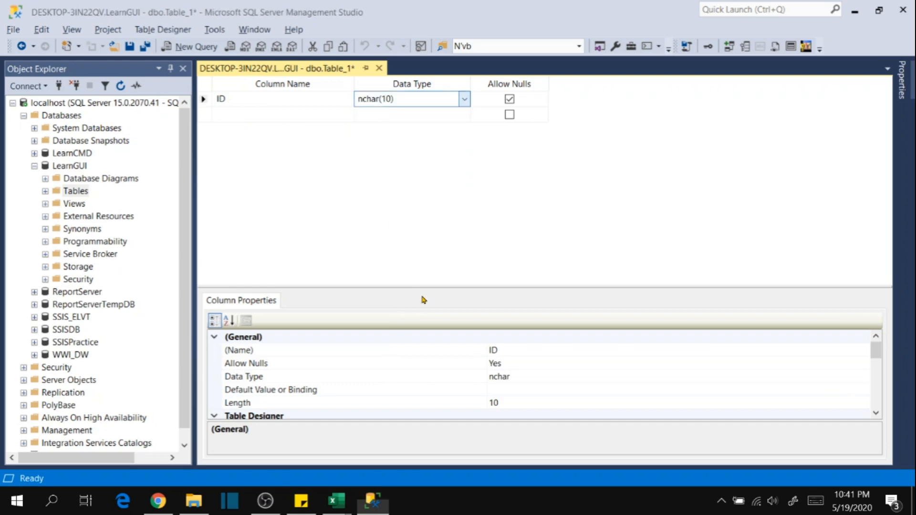
mouse_move(337, 501)
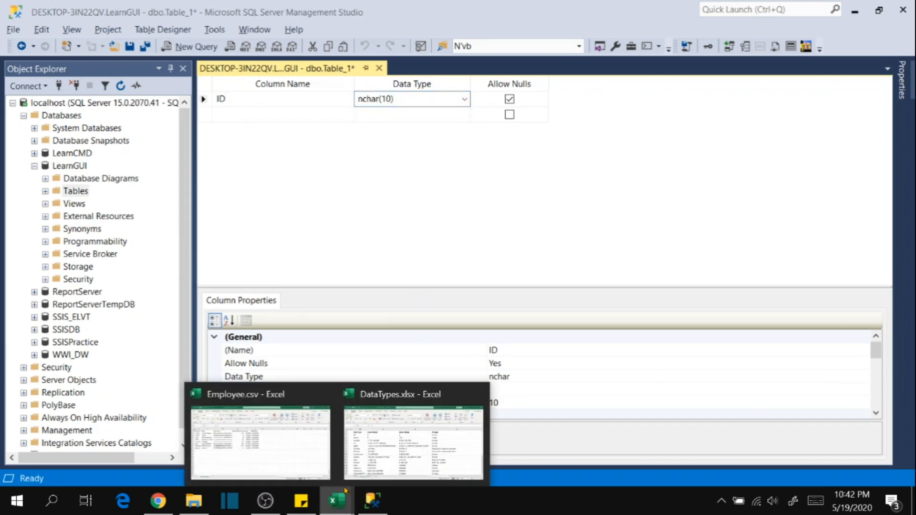
left_click(290, 396)
left_click(94, 280)
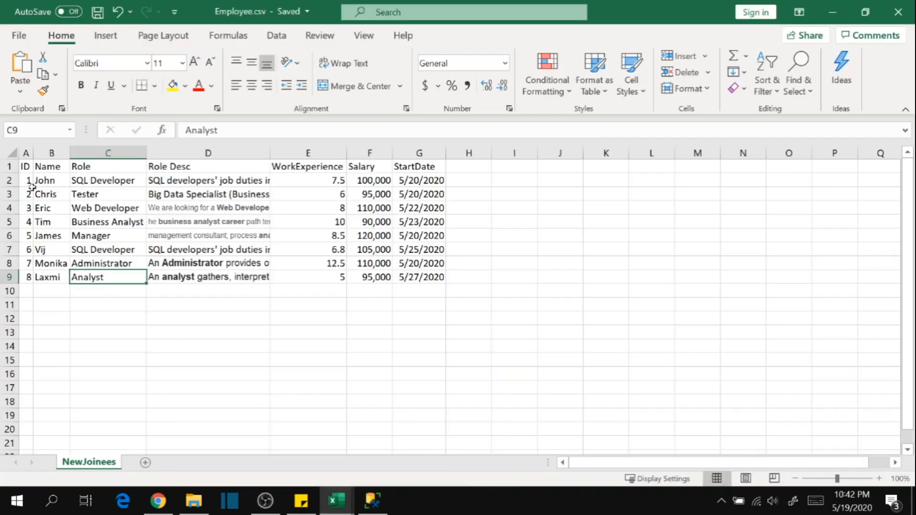
left_click_drag(29, 180, 33, 298)
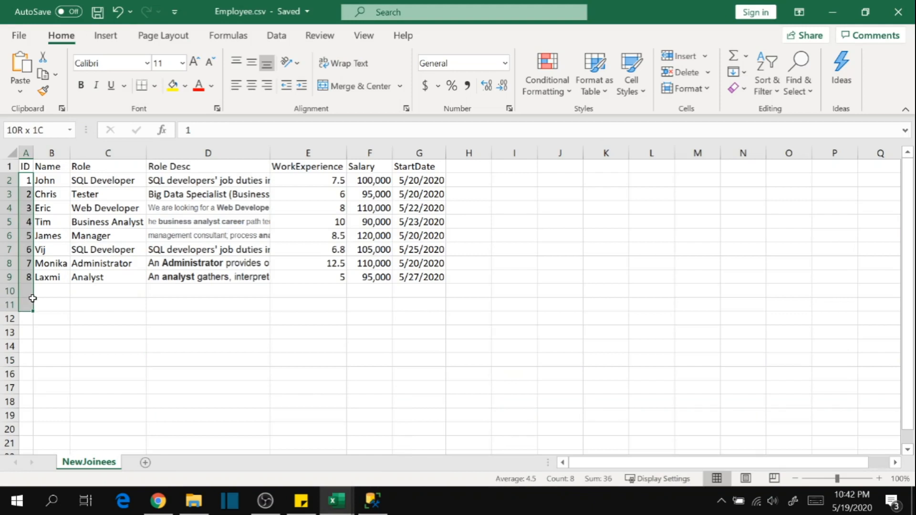
left_click_drag(32, 299, 32, 305)
left_click(191, 300)
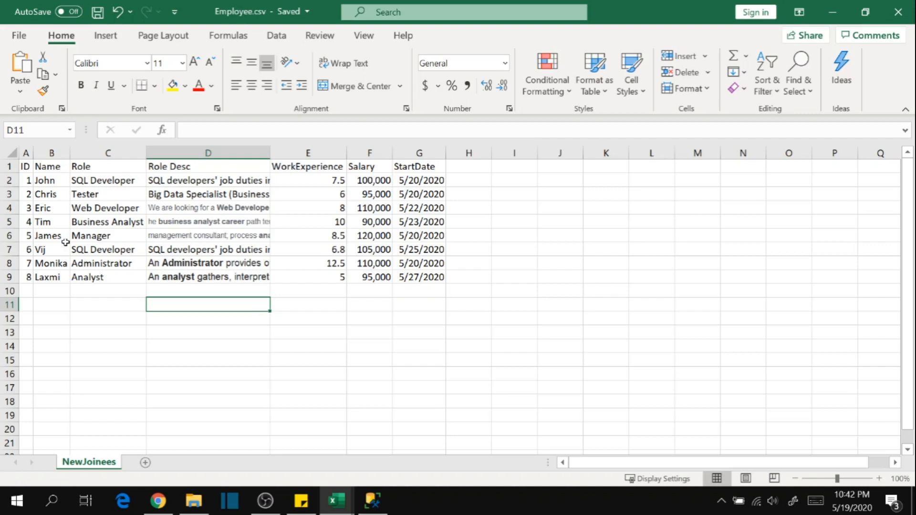
left_click(31, 177)
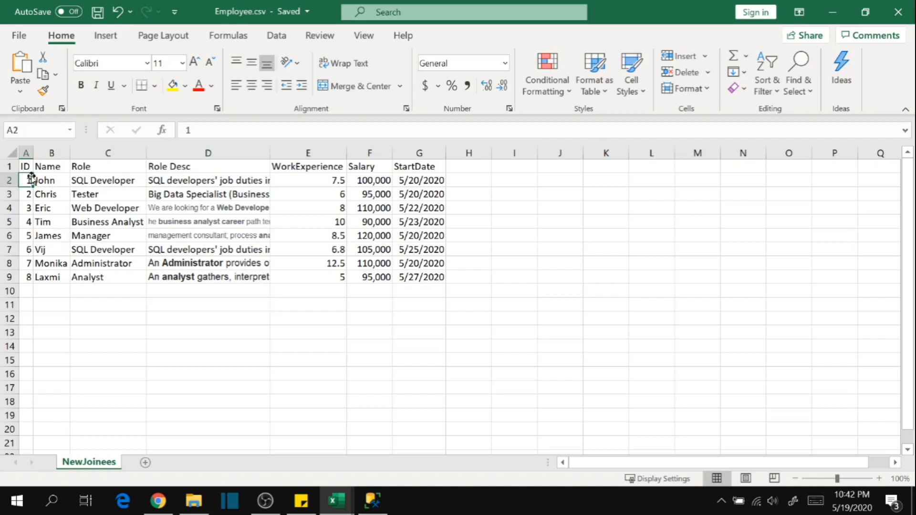
left_click(44, 295)
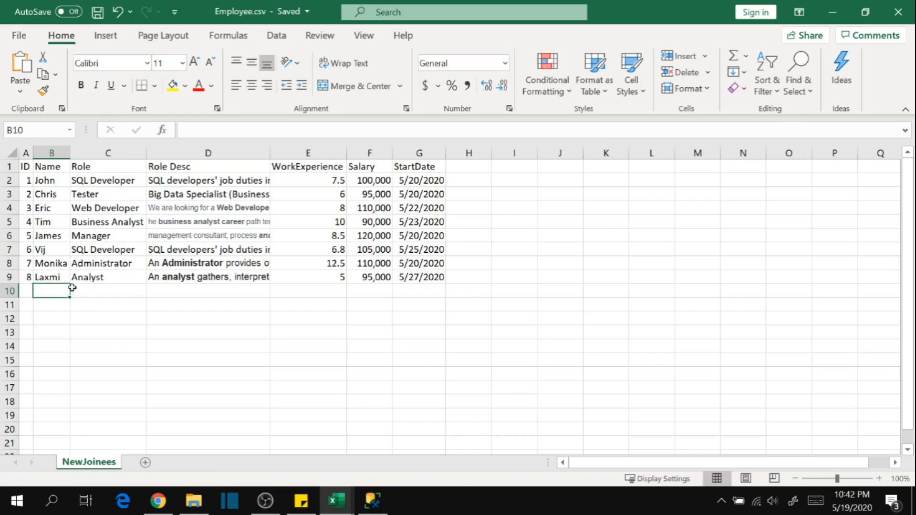
left_click(30, 179)
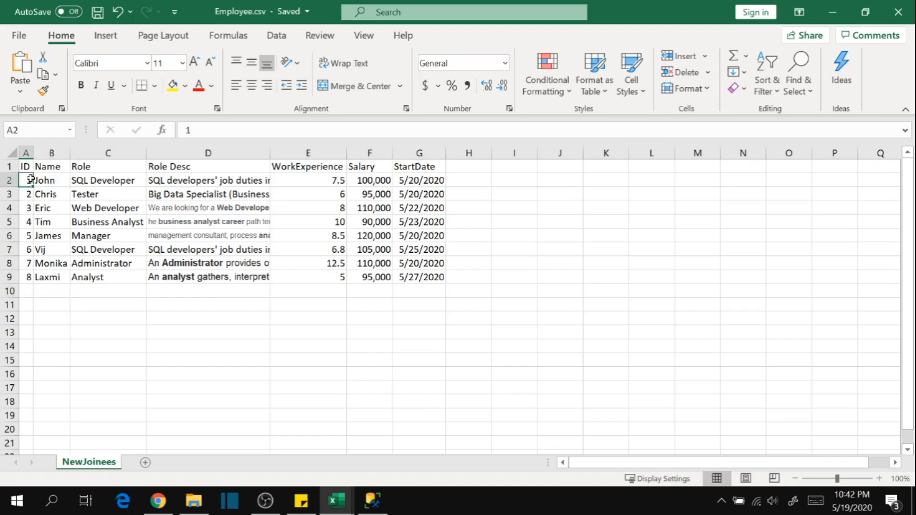
left_click(36, 276)
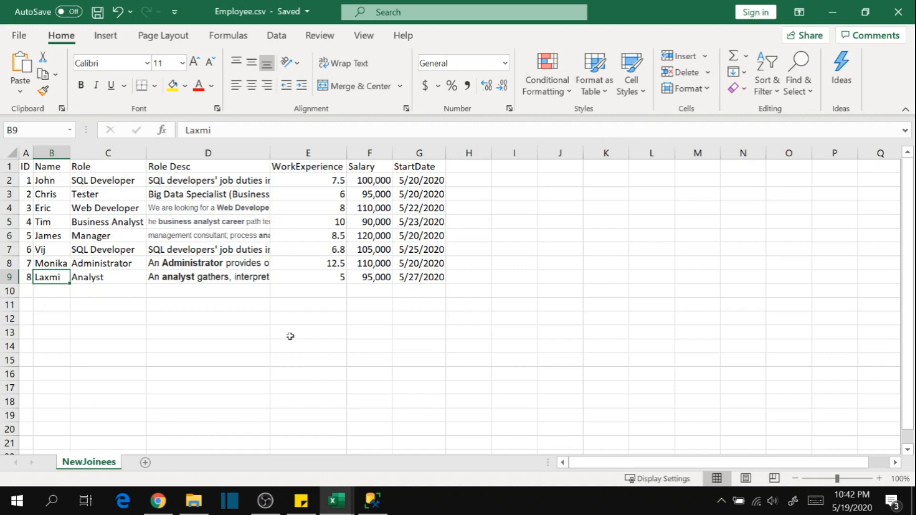
Switch to DataTypes.xlsx and compare the ranges and storage of the types from Bit to Bigint on Sheet3.
left_click(337, 500)
left_click(462, 403)
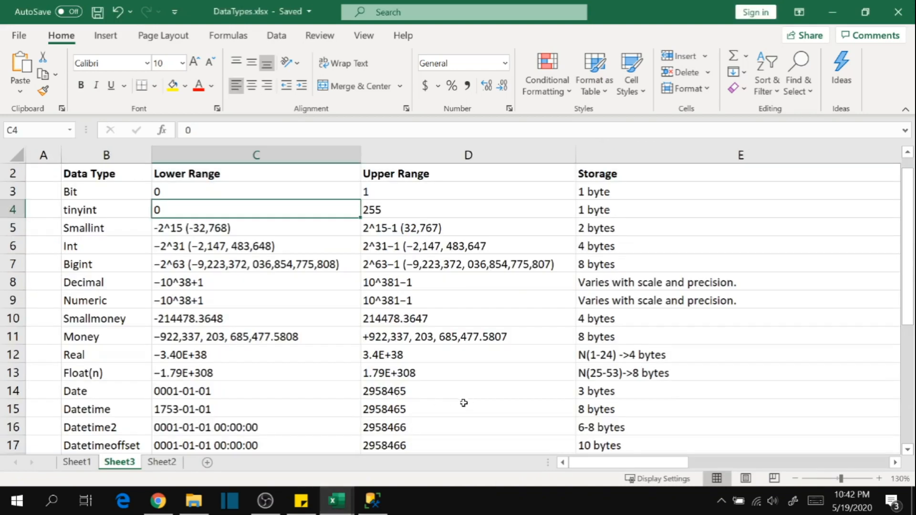
left_click(96, 199)
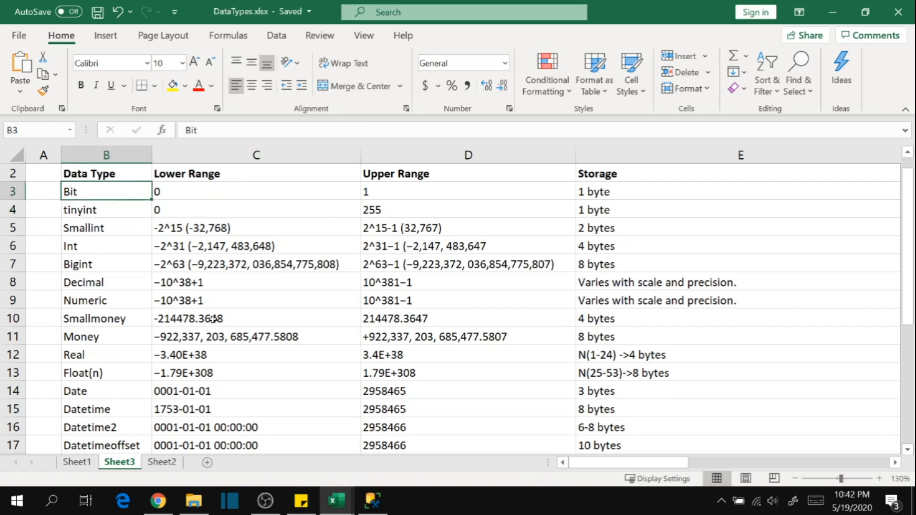
scroll(214, 260, "up", 1)
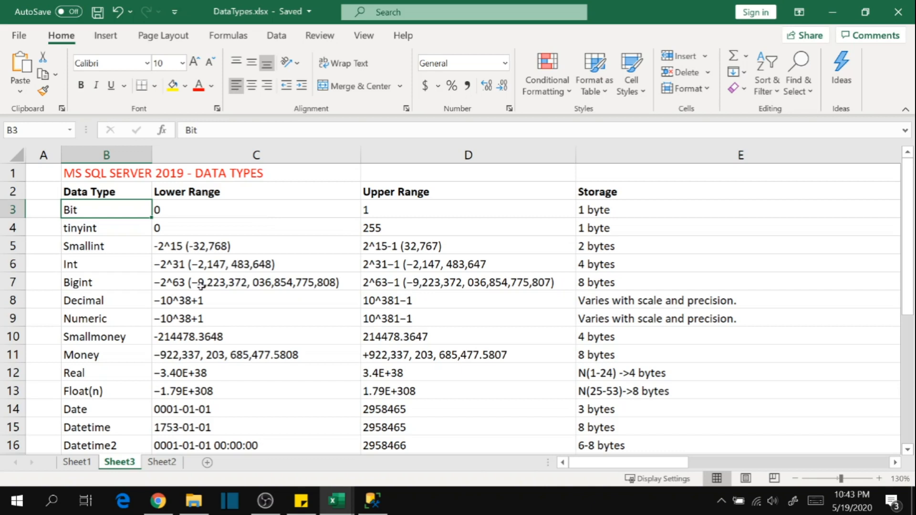
left_click(141, 287)
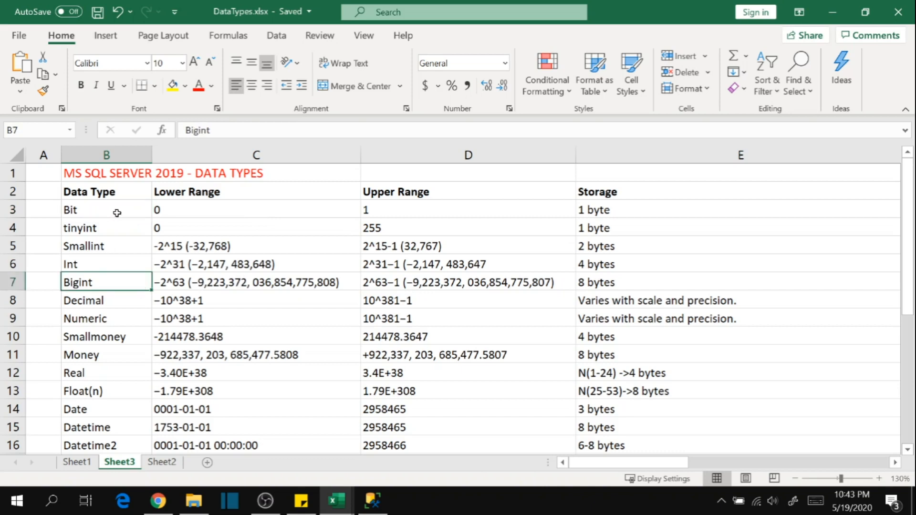
left_click(137, 213)
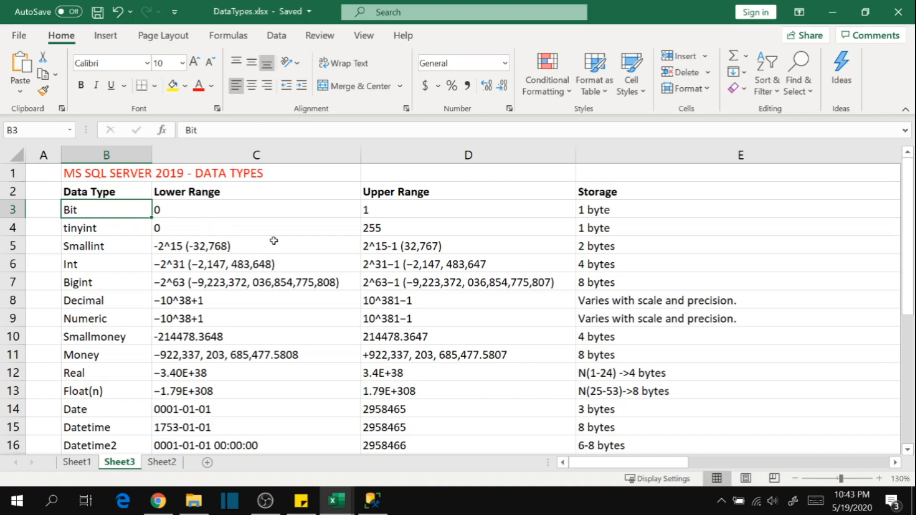
key("F2")
key("Escape")
left_click(102, 265)
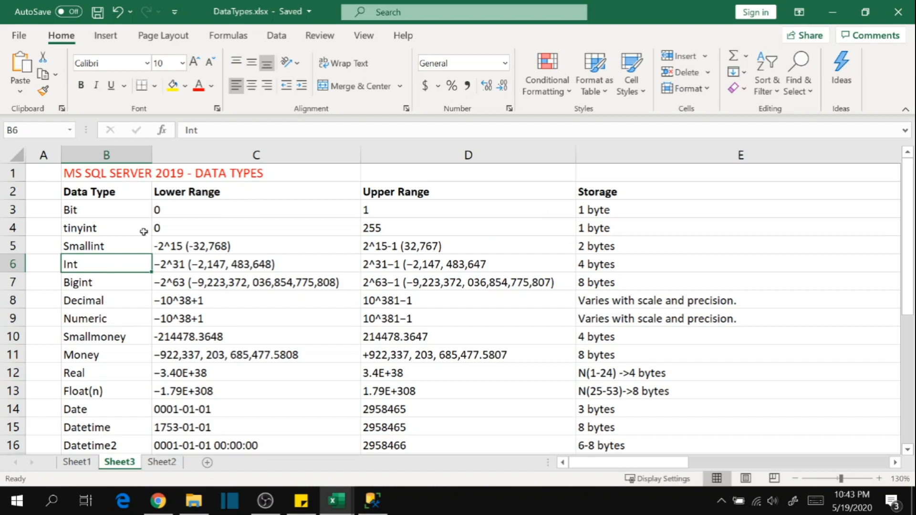
left_click(113, 288)
left_click(103, 216)
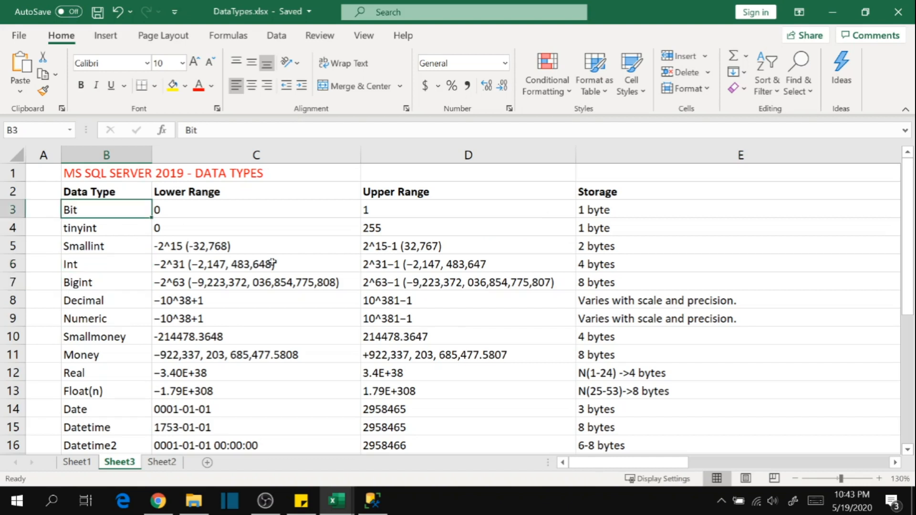
Examine the lower range, upper range and storage of the Bit type in row 3 of Sheet3.
key("shift+Right")
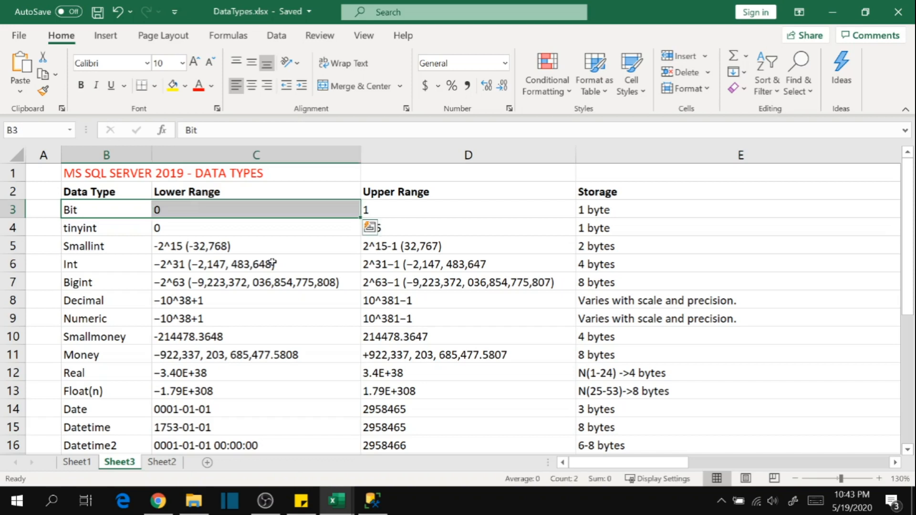
left_click(171, 230)
left_click(184, 209)
left_click(401, 209)
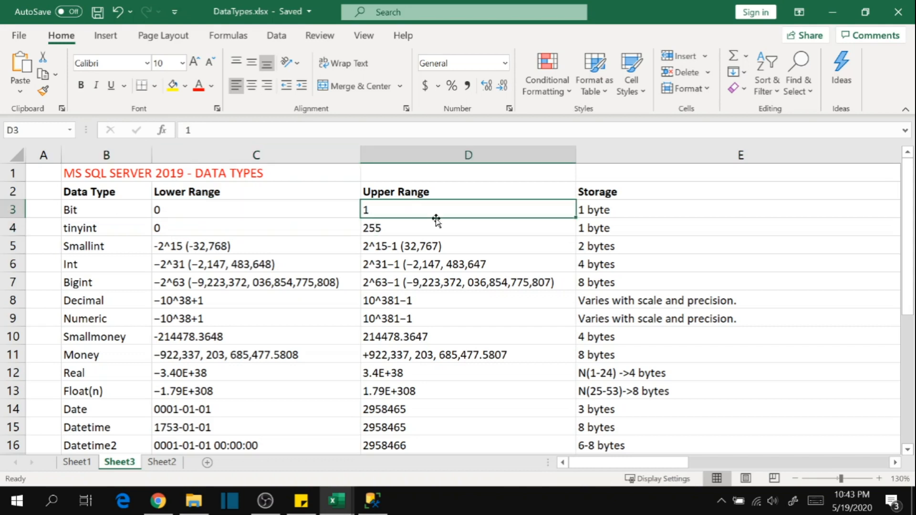
left_click(113, 210)
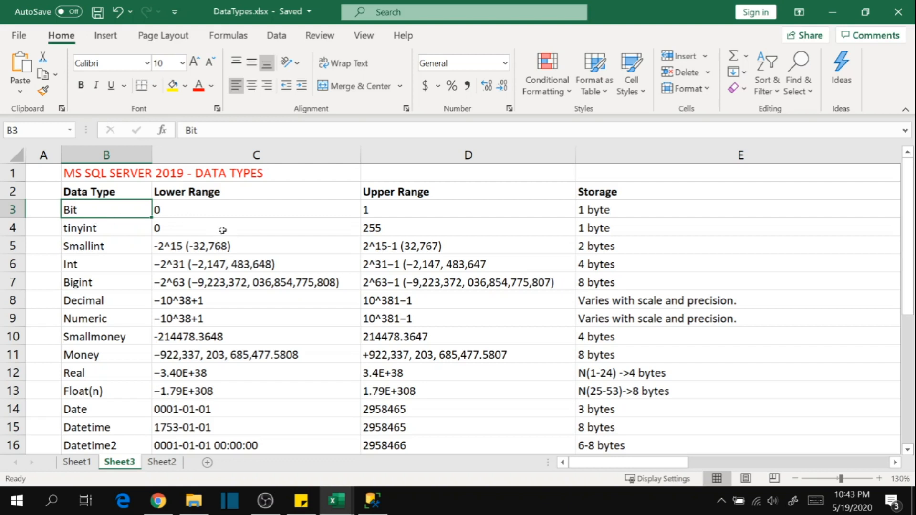
left_click(225, 214)
left_click(394, 213)
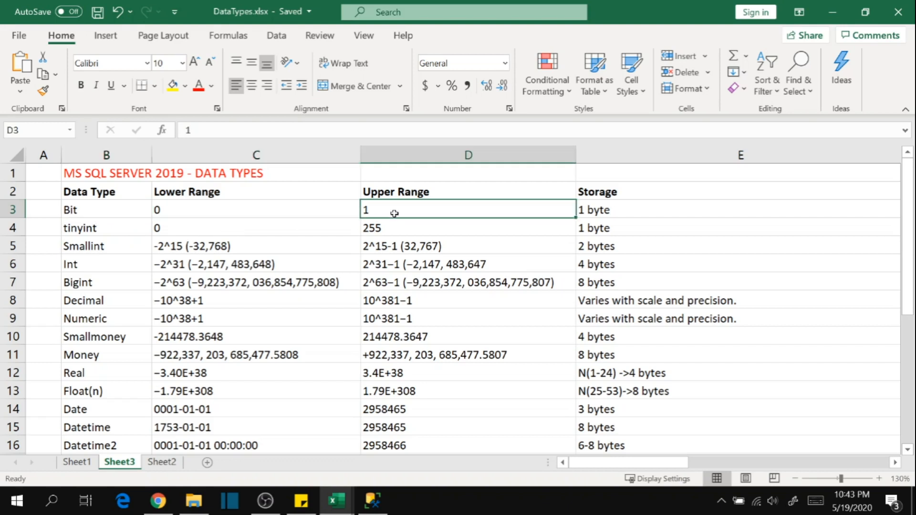
left_click(86, 214)
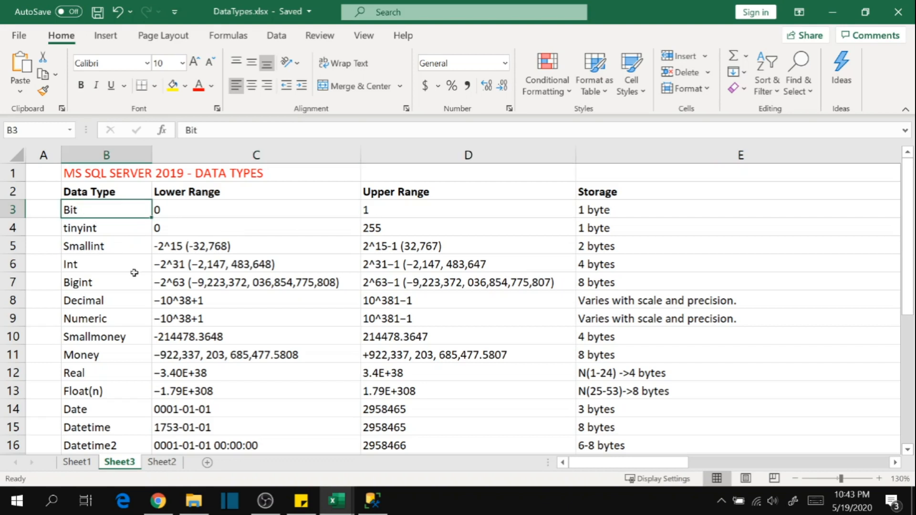
left_click(627, 212)
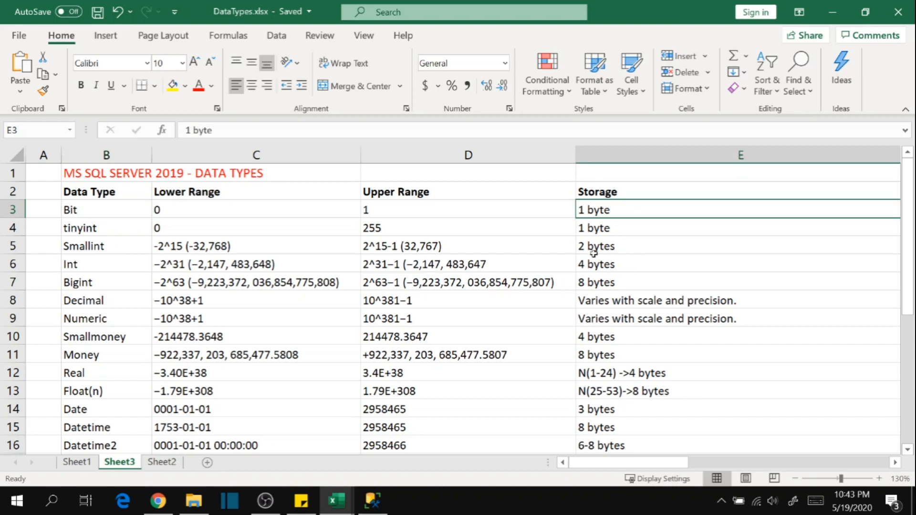
left_click(628, 157)
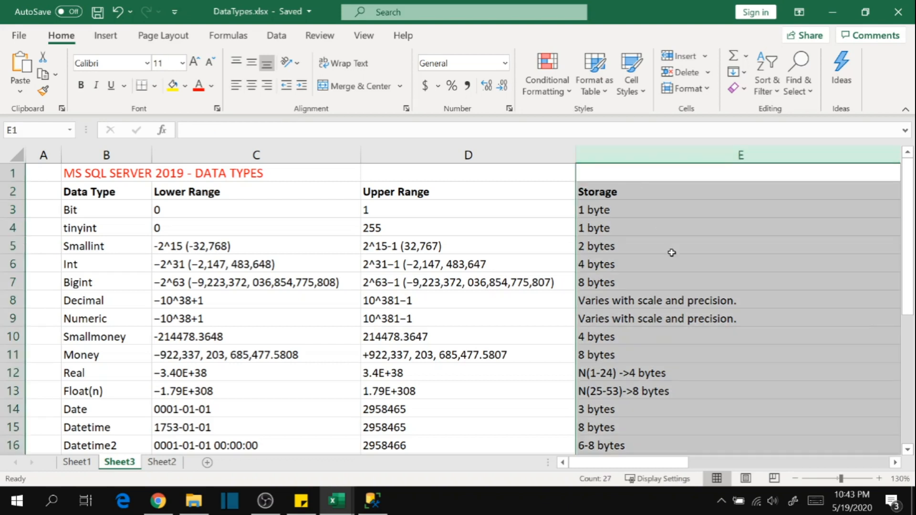
left_click(641, 215)
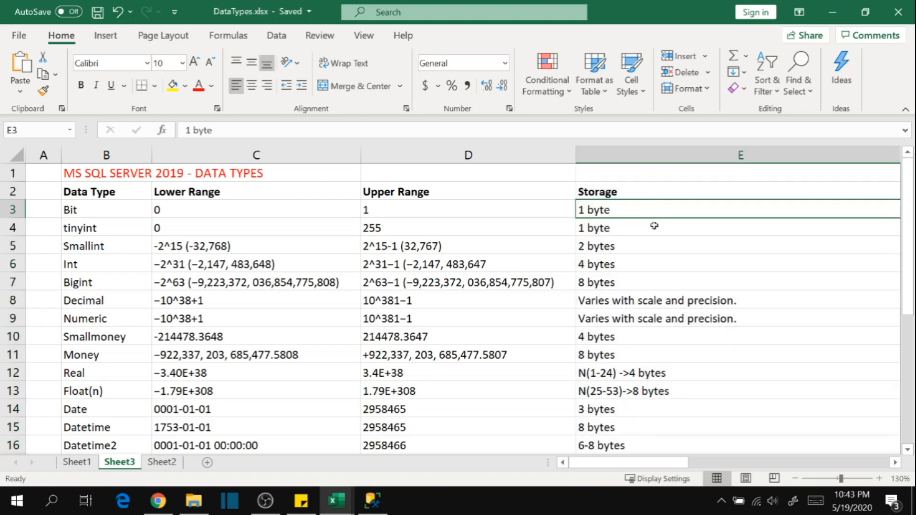
Compare the lower and upper ranges of Bit with those of tinyint on Sheet3.
left_click(103, 208)
left_click(238, 215)
left_click(416, 216)
left_click(228, 214)
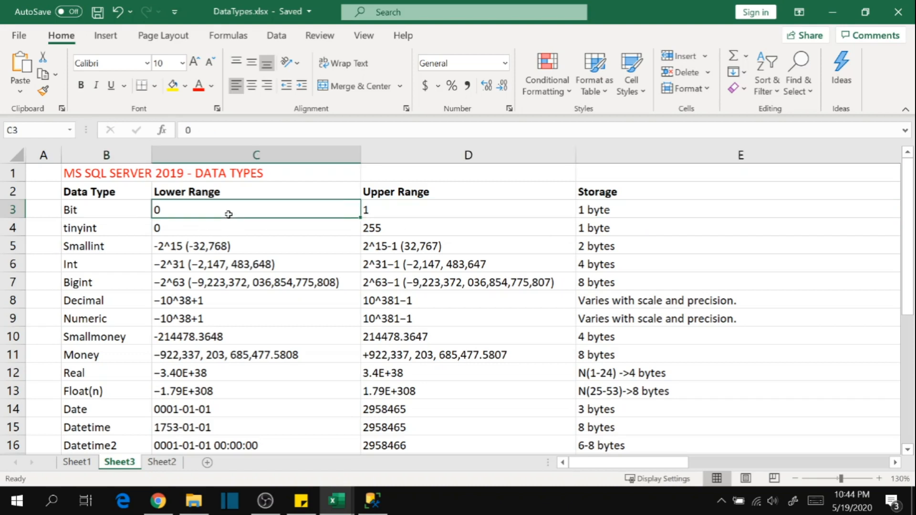
left_click(111, 216)
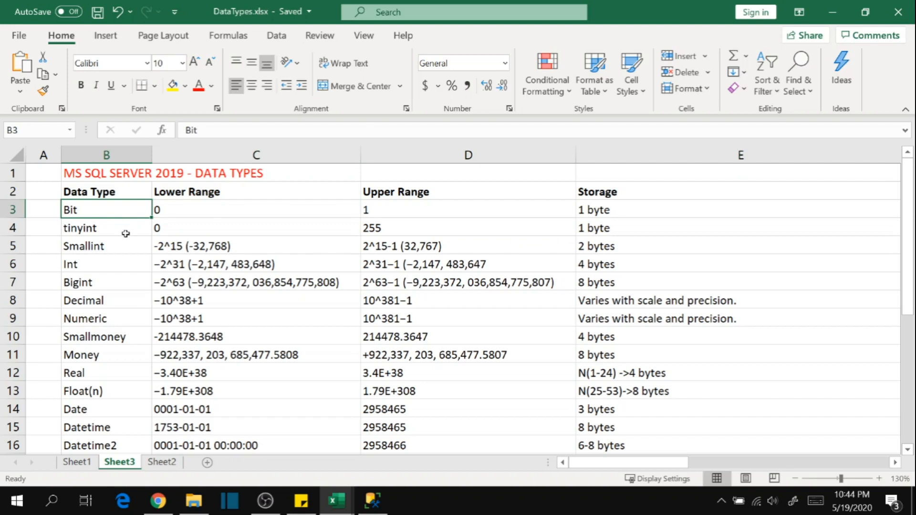
left_click(238, 215)
left_click(386, 216)
left_click(253, 212)
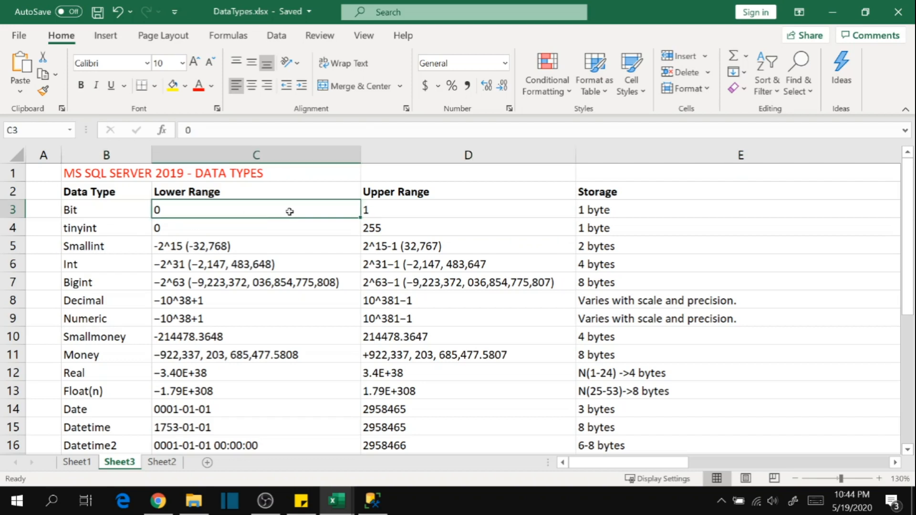
left_click(120, 232)
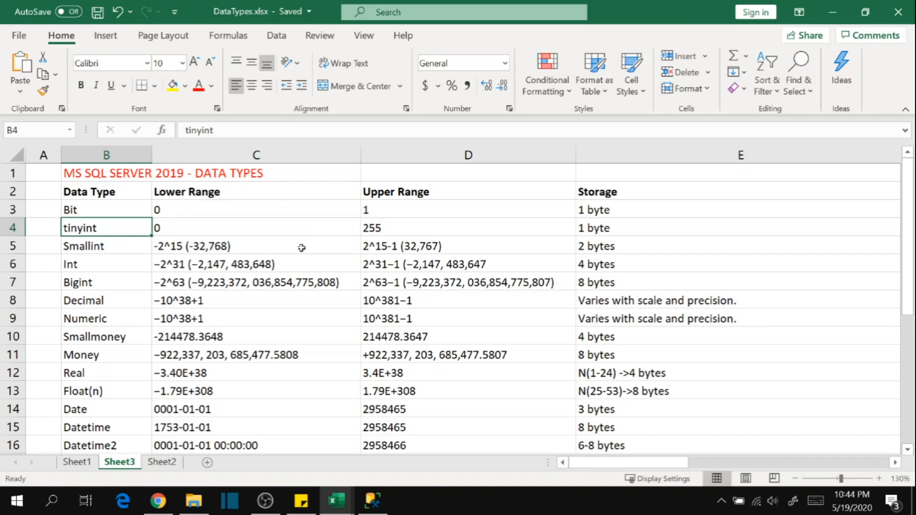
left_click(417, 231)
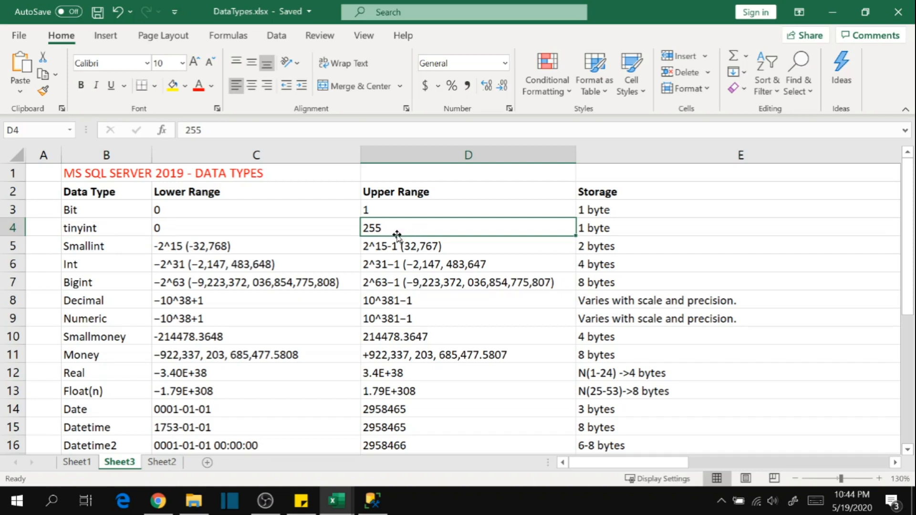
left_click(94, 229)
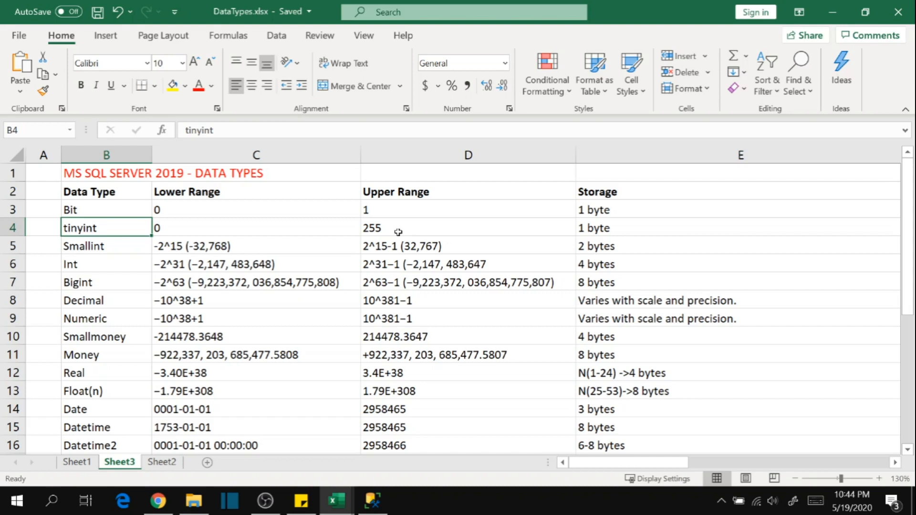
Compare the Smallint, Int and Bigint rows, including Int's upper range, to judge which integer type suits the ID column.
left_click(107, 262)
left_click(117, 246)
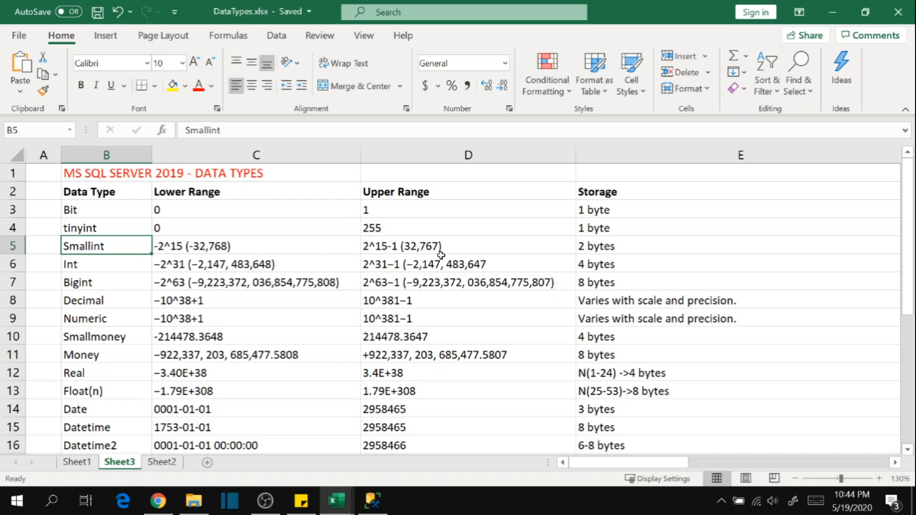
left_click(96, 269)
scroll(165, 301, "down", 1)
scroll(258, 302, "up", 1)
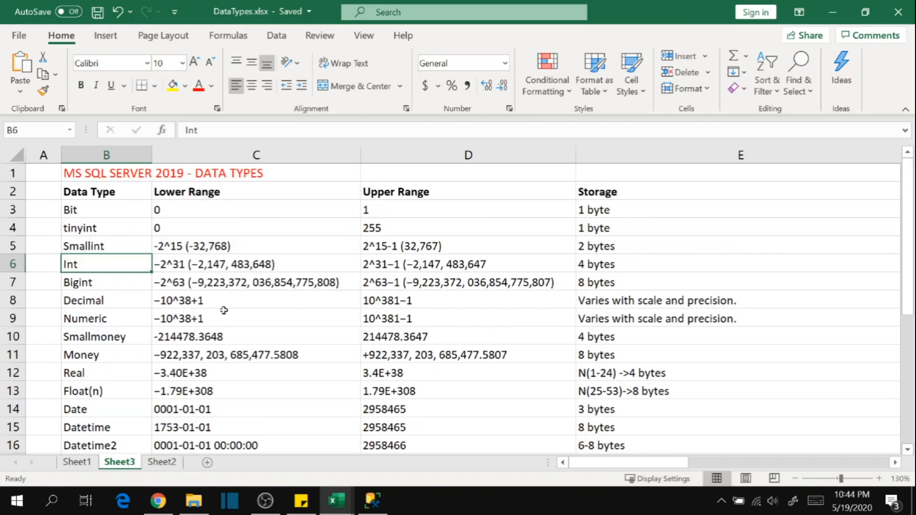
left_click(112, 246)
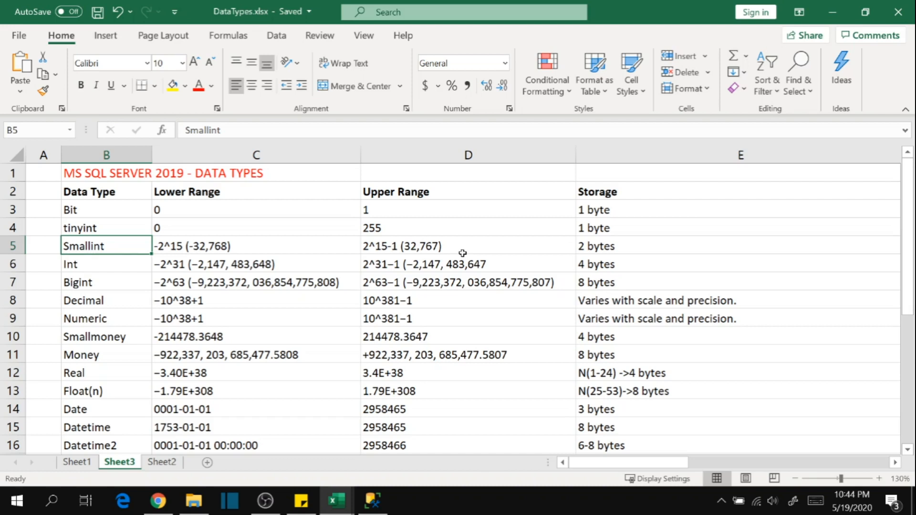
left_click(100, 263)
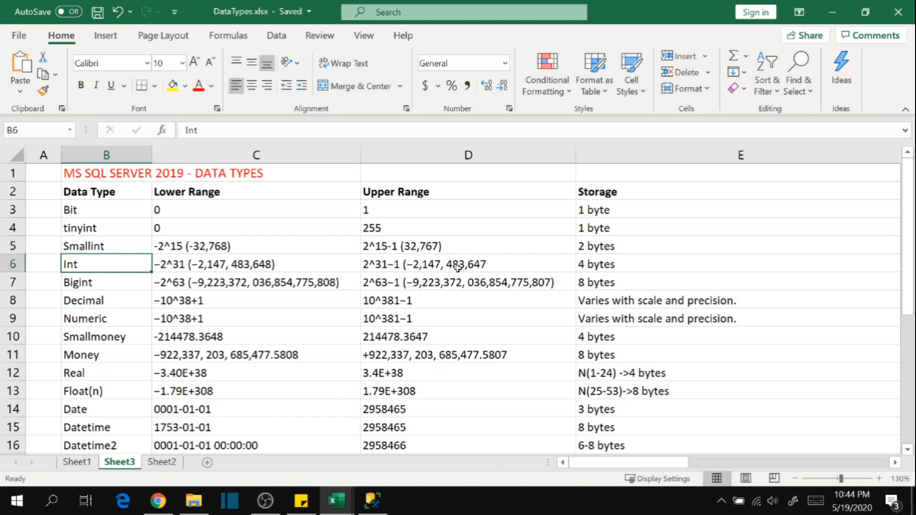
left_click(499, 267)
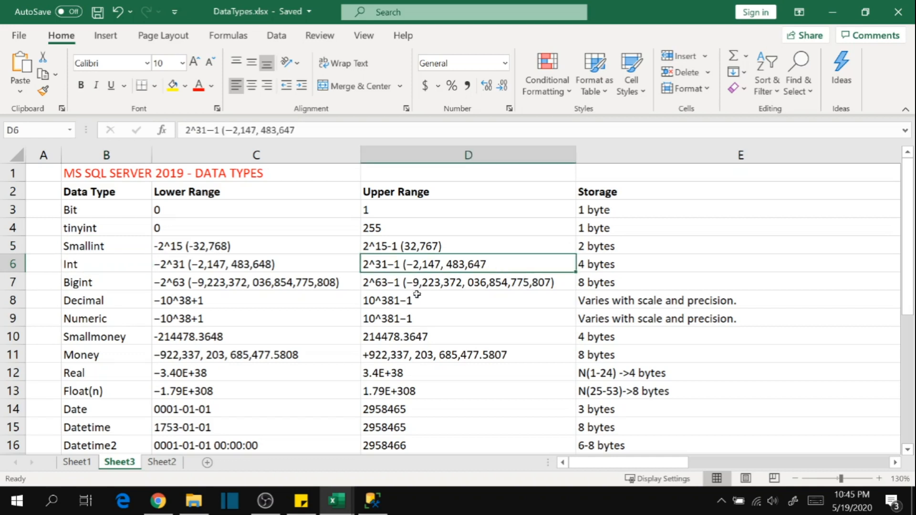
left_click(105, 265)
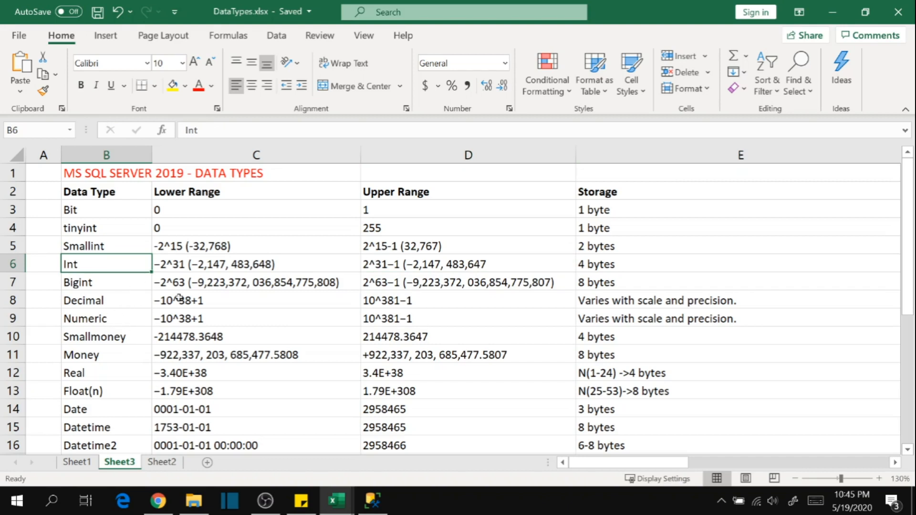
left_click(115, 282)
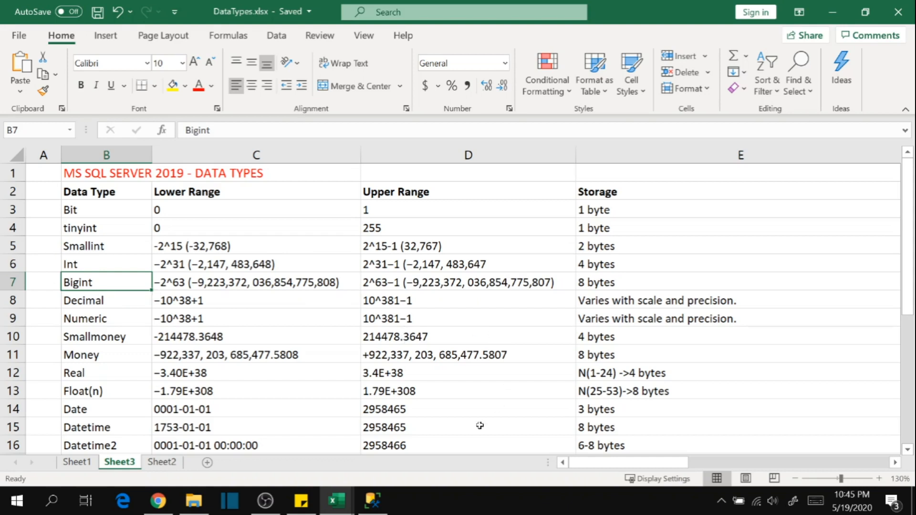
Switch to the table designer in SQL Server Management Studio, set the ID column's data type to bigint and disallow nulls.
left_click(373, 501)
left_click(463, 100)
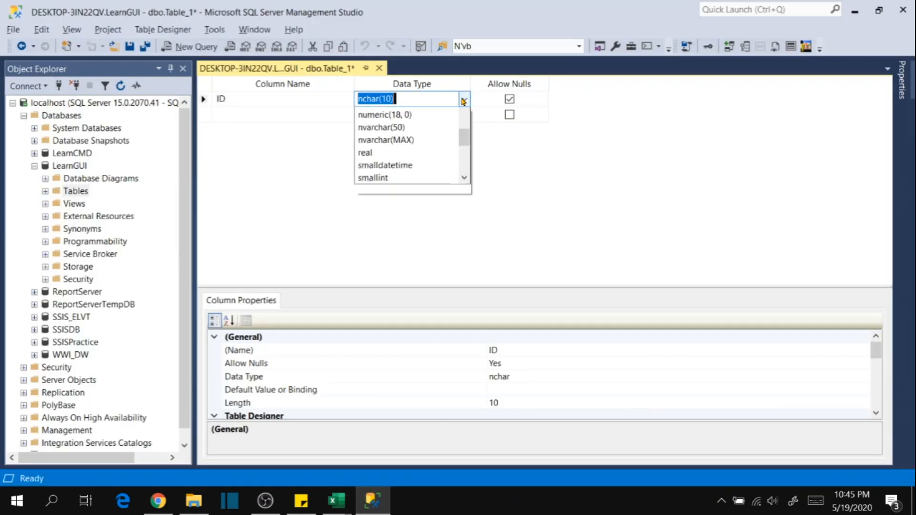
type("nt")
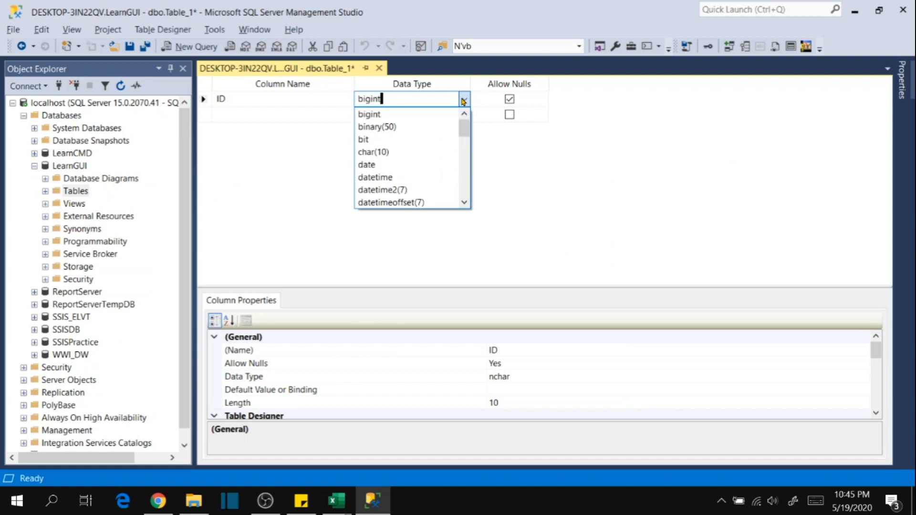
left_click(388, 114)
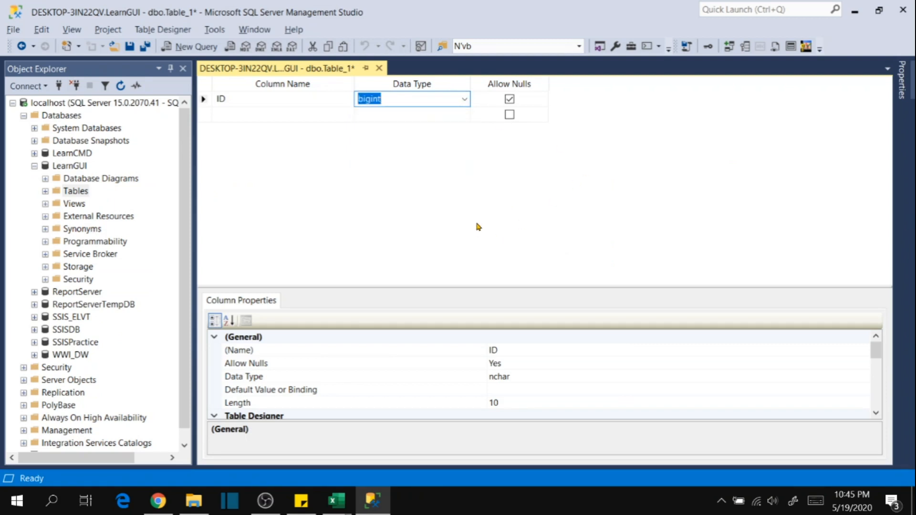
left_click(510, 101)
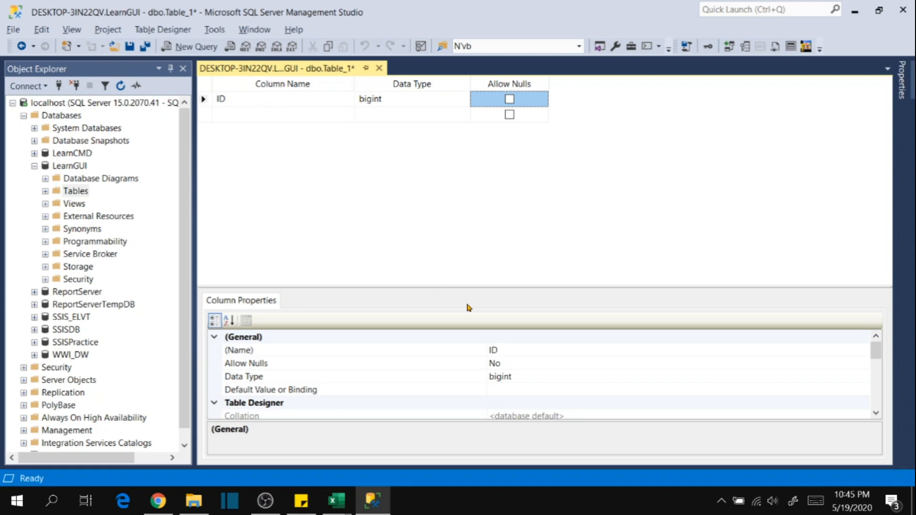
Enlarge the ID column's properties to inspect its Identity Specification, and shrink the properties area again.
left_click_drag(473, 287, 460, 172)
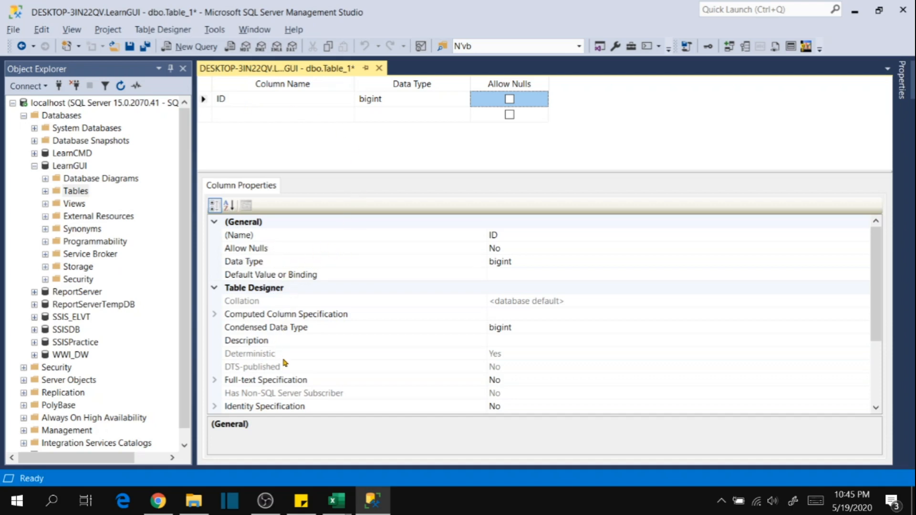
scroll(285, 363, "down", 1)
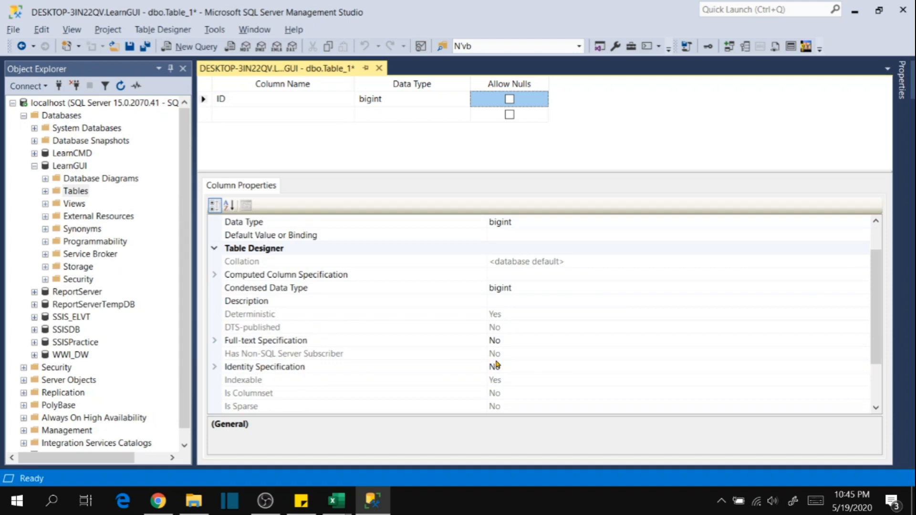
left_click(536, 367)
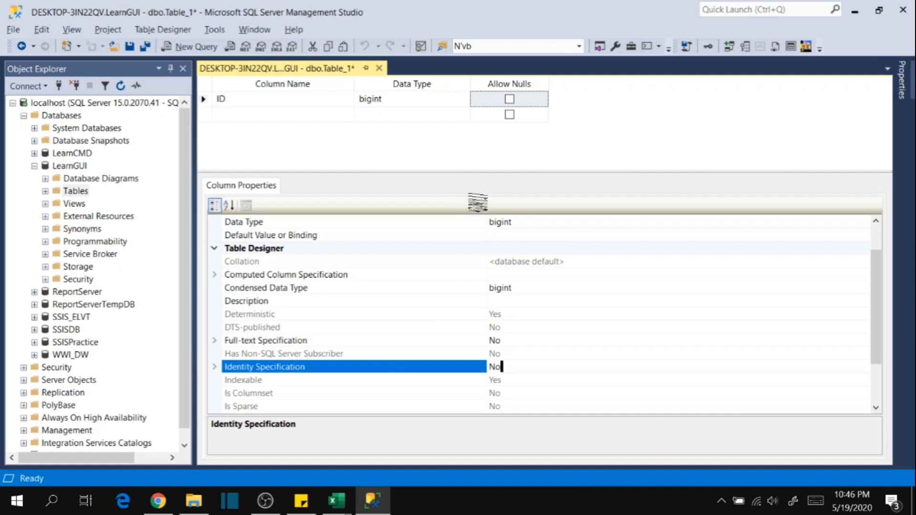
left_click_drag(496, 171, 493, 312)
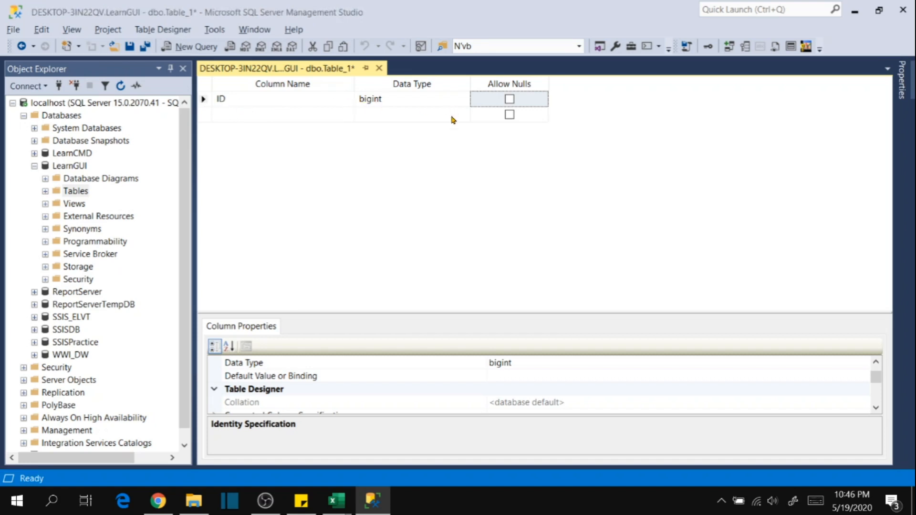
Check the column headers of Employee.csv in Excel, return to the table designer and add a second column called Name.
key("alt+Tab")
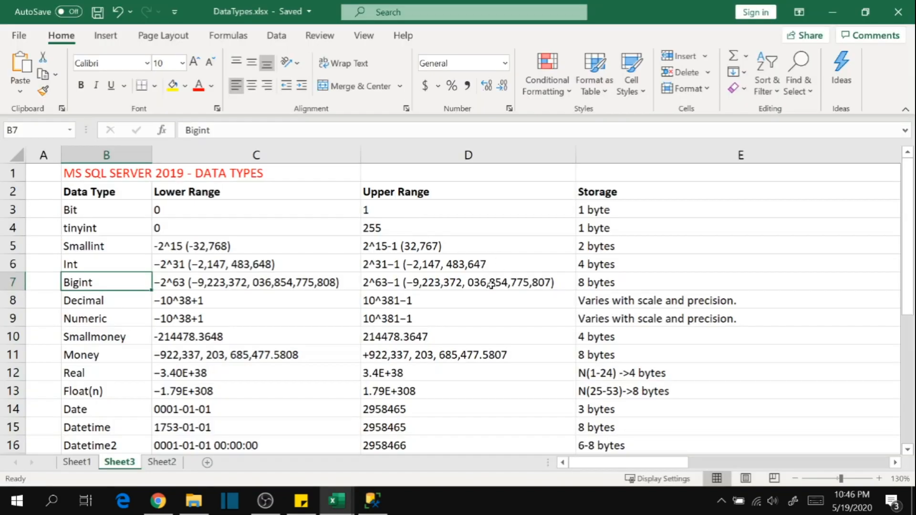
key("alt+Tab")
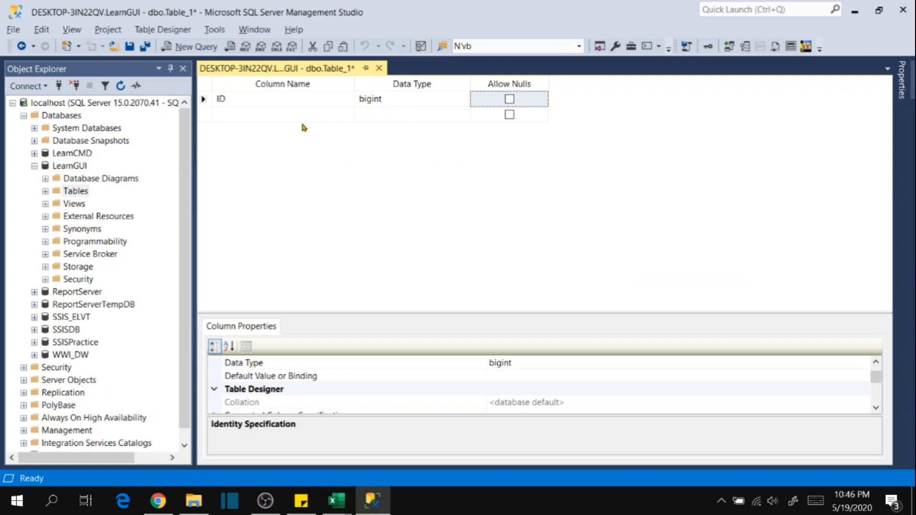
key("alt+Tab")
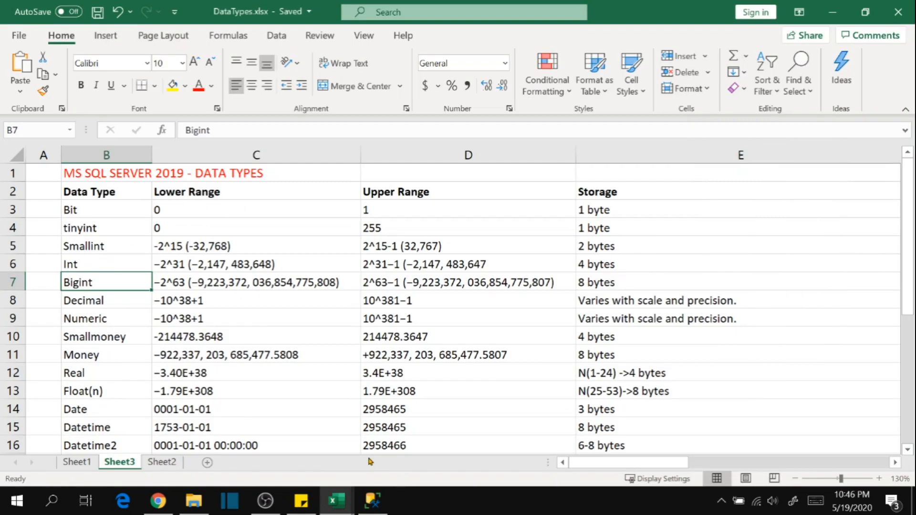
mouse_move(337, 499)
left_click(259, 409)
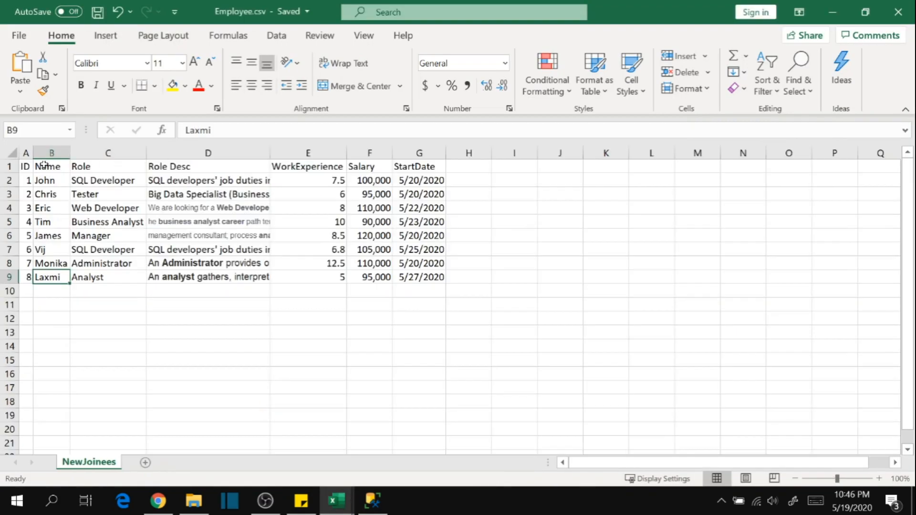
key("alt+Tab")
key("alt+Tab")
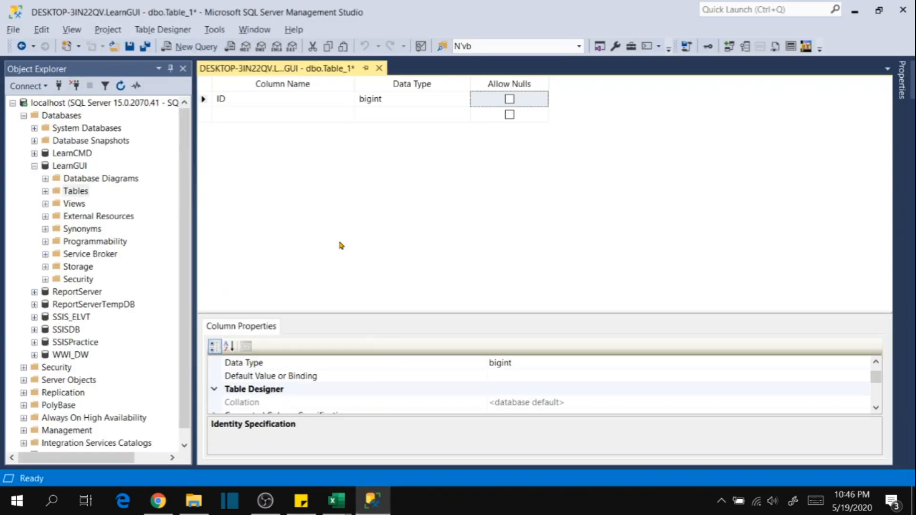
left_click(259, 113)
type("Name")
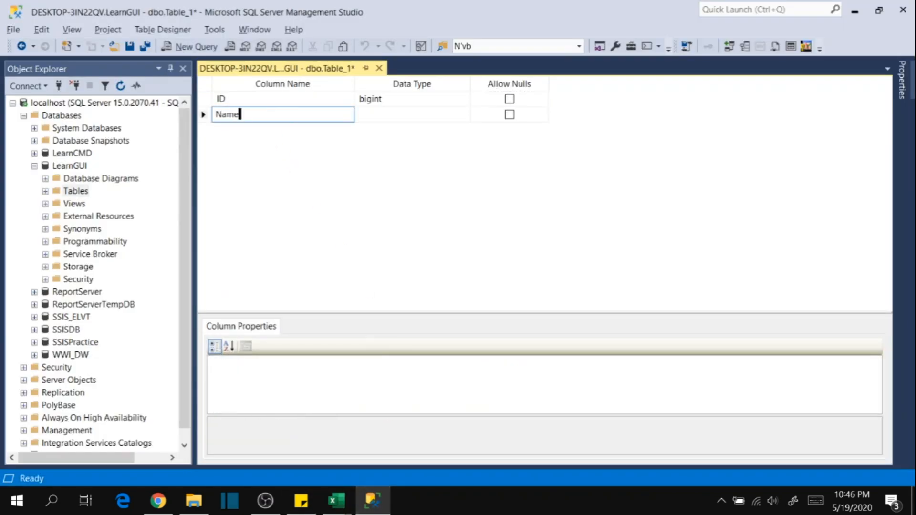
Switch to DataTypes.xlsx in Excel and examine the Varchar(n) and Varchar (max) rows with their upper ranges for the Name column.
left_click(415, 115)
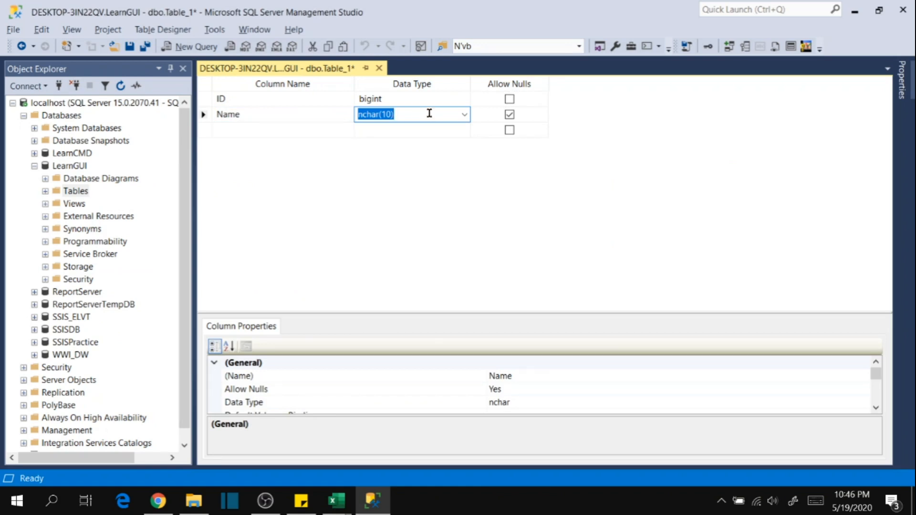
key("alt+Tab")
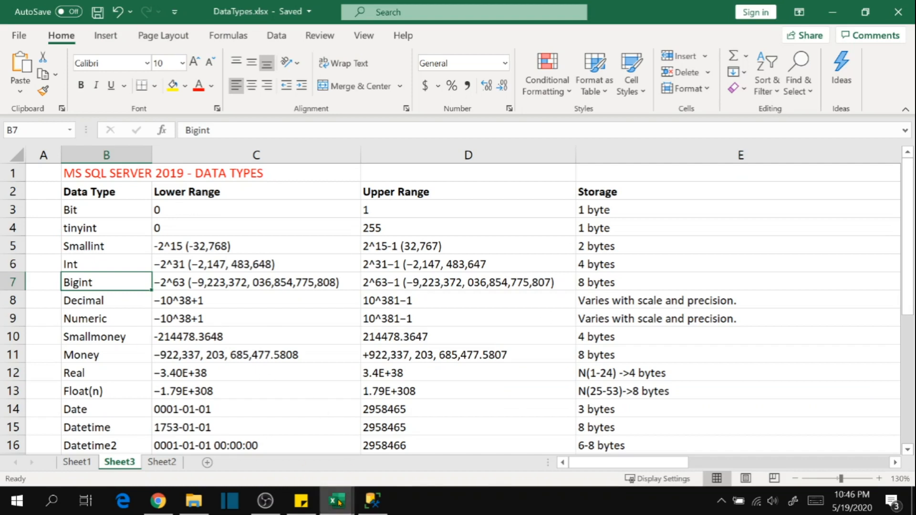
left_click(133, 323)
scroll(117, 327, "down", 1)
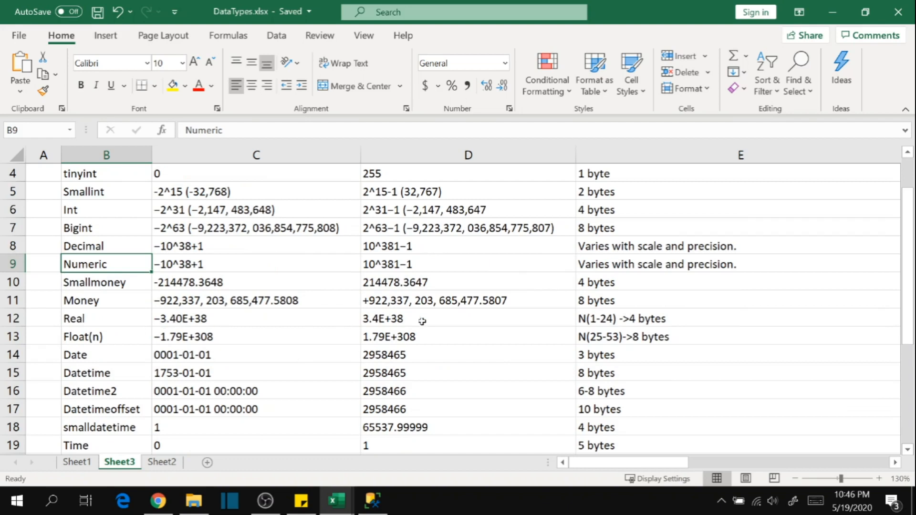
scroll(95, 328, "down", 1)
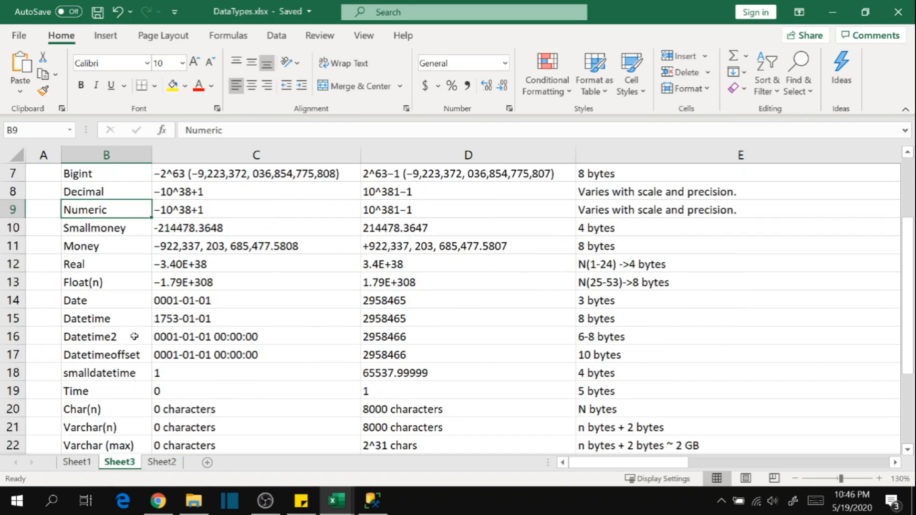
scroll(133, 393, "down", 1)
left_click(103, 375)
left_click(88, 395)
left_click(113, 375)
left_click(113, 396)
left_click(466, 375)
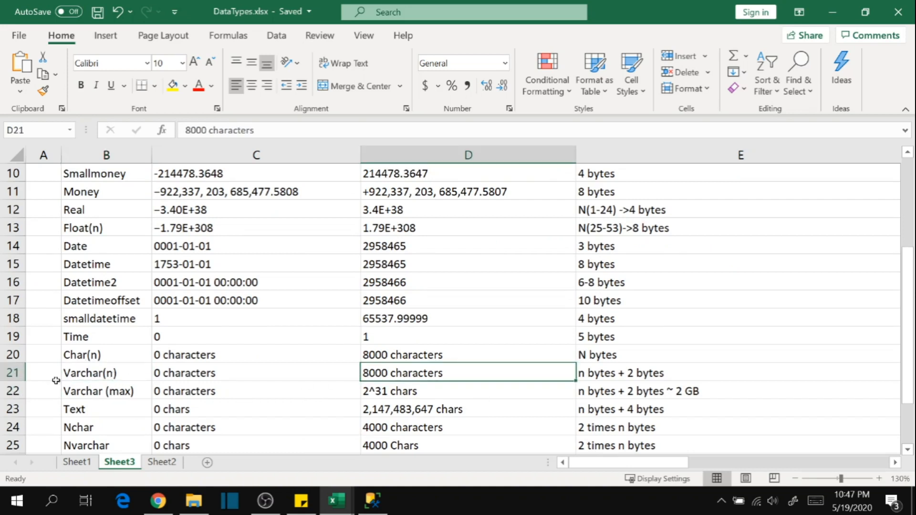
left_click(92, 394)
left_click(470, 389)
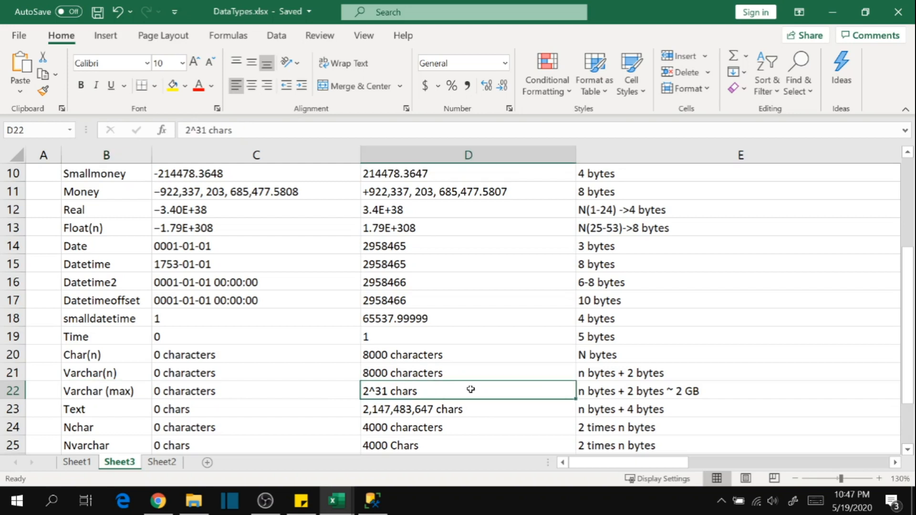
Compare the Char(n) row, including its upper range, with the Varchar(n) row in the data types sheet.
left_click(86, 358)
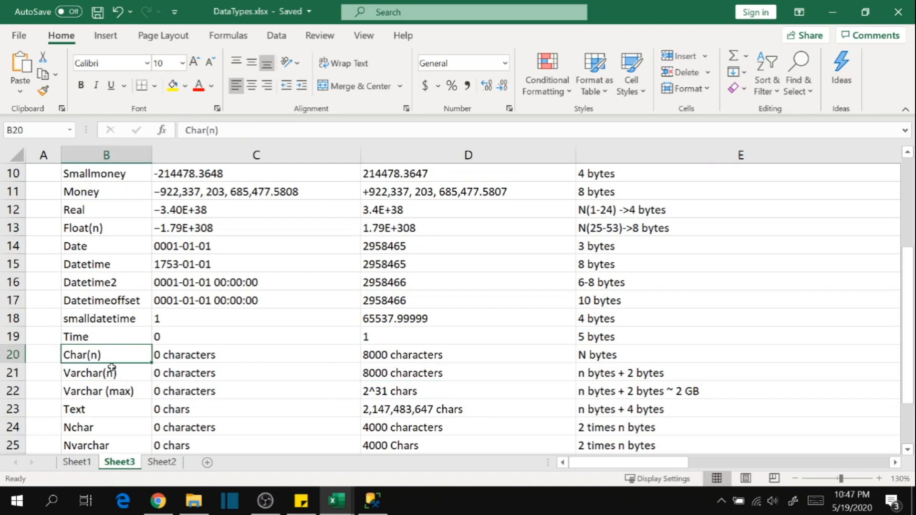
left_click(485, 356)
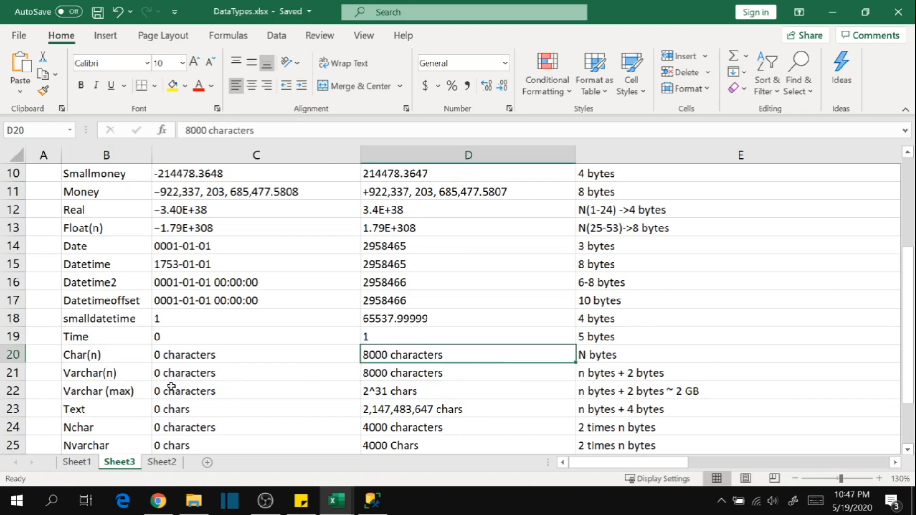
left_click(97, 358)
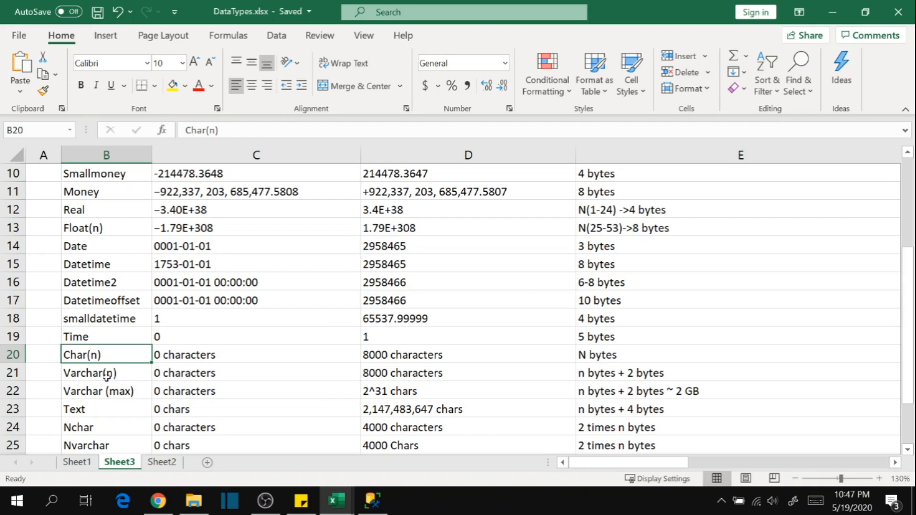
left_click(93, 376)
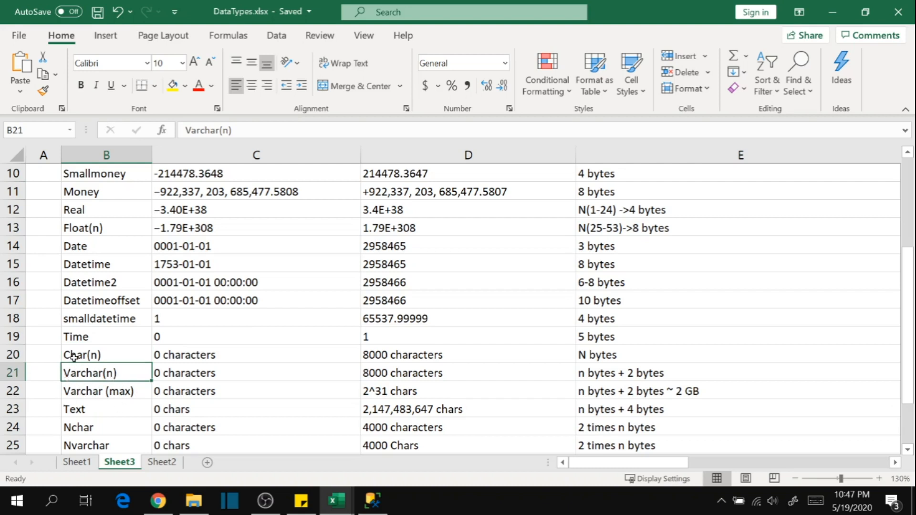
left_click(104, 351)
left_click(122, 377)
left_click(109, 354)
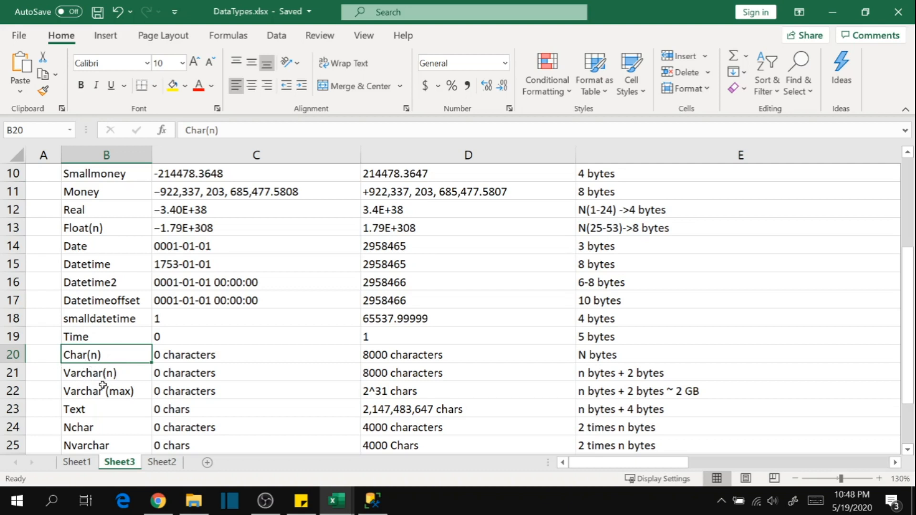
left_click(104, 379)
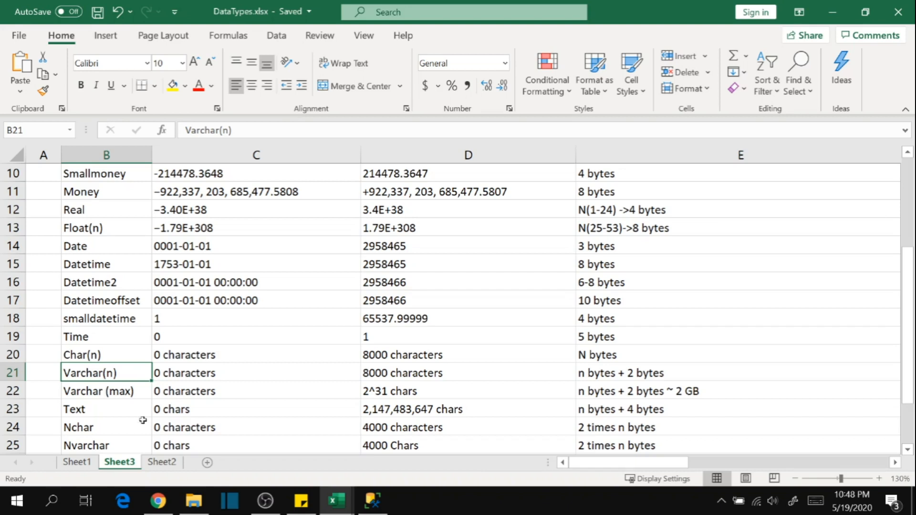
Examine the upper range of Varchar (max) and go through the Text, Nchar and Nvarchar rows.
left_click(120, 396)
scroll(129, 410, "down", 1)
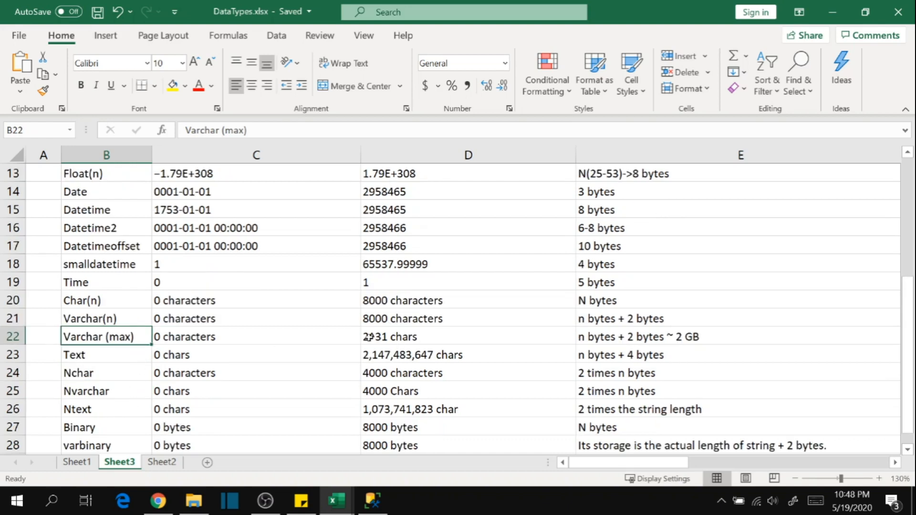
left_click(398, 340)
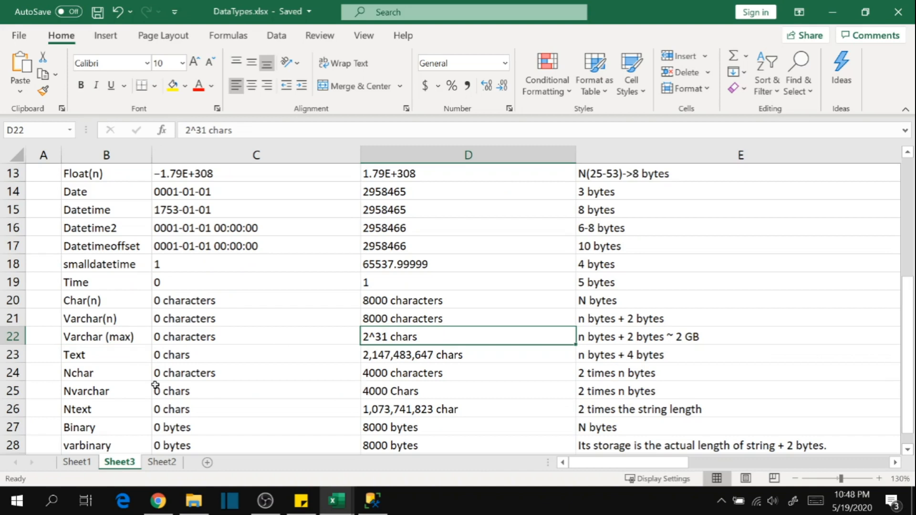
left_click(100, 360)
key("Down")
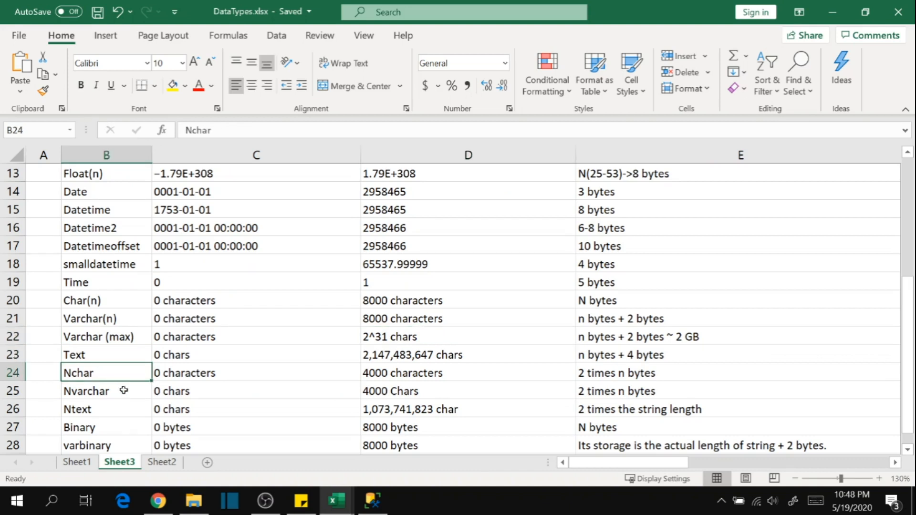
key("Down")
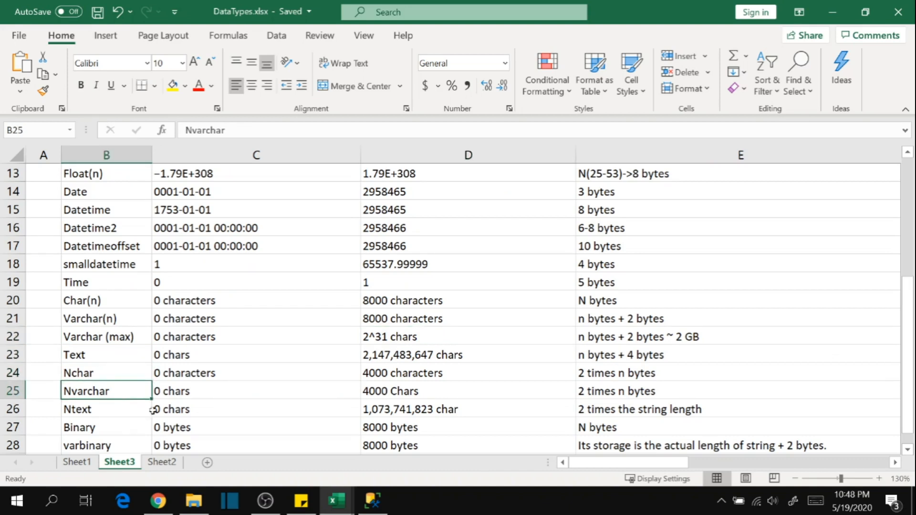
Compare the Varchar(n) row with the Nvarchar row to judge which type suits the Name column.
scroll(148, 411, "down", 1)
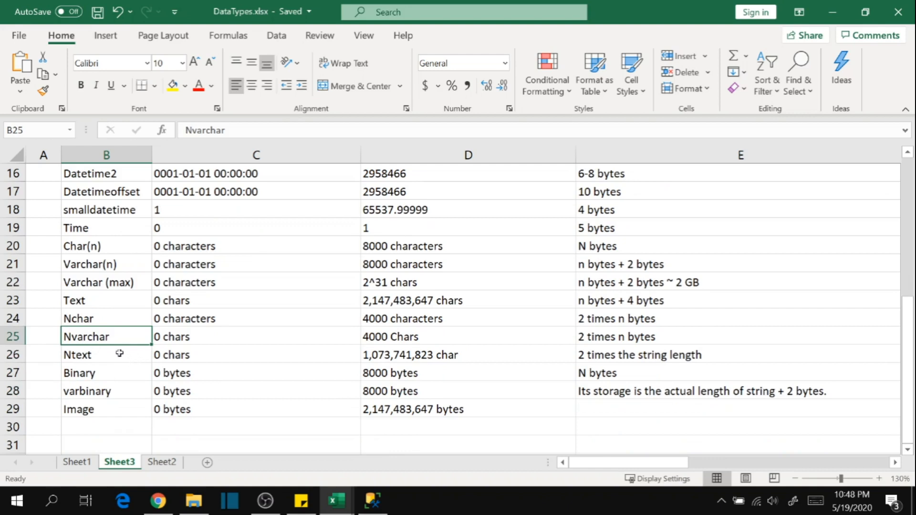
left_click(98, 265)
left_click(101, 339)
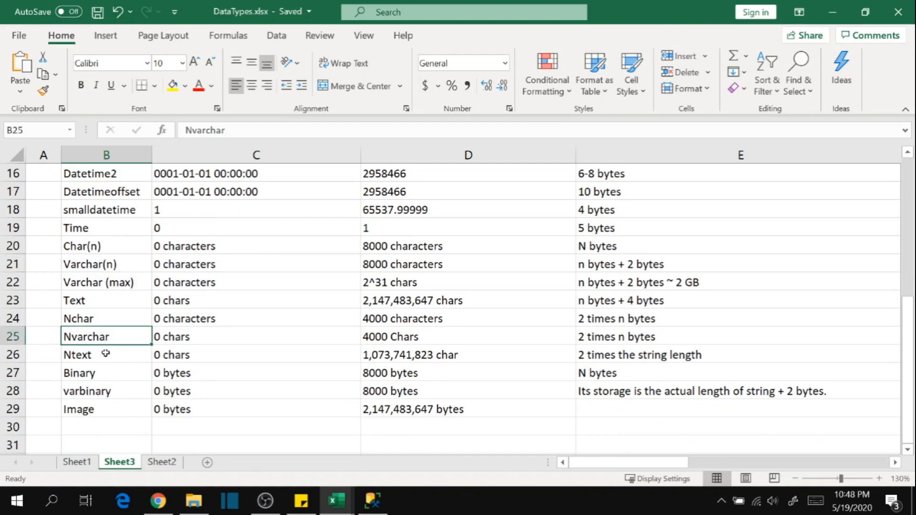
left_click(96, 271)
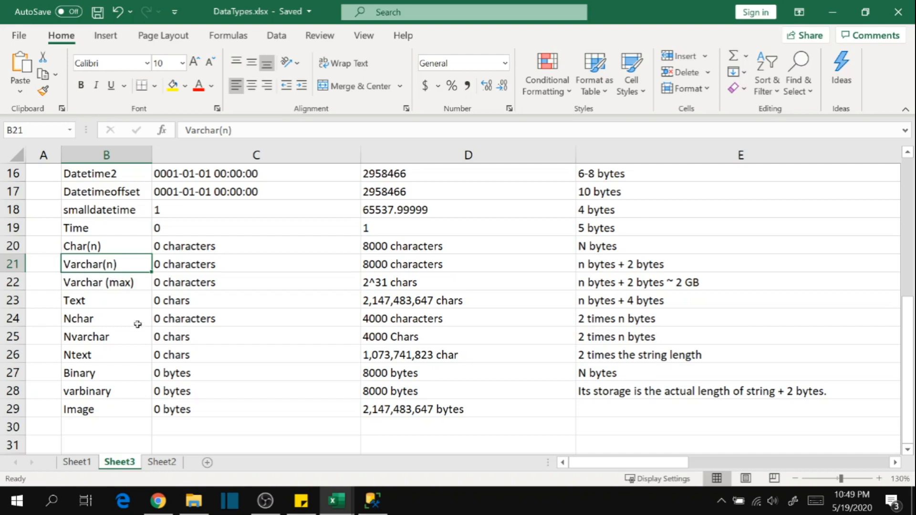
left_click(105, 339)
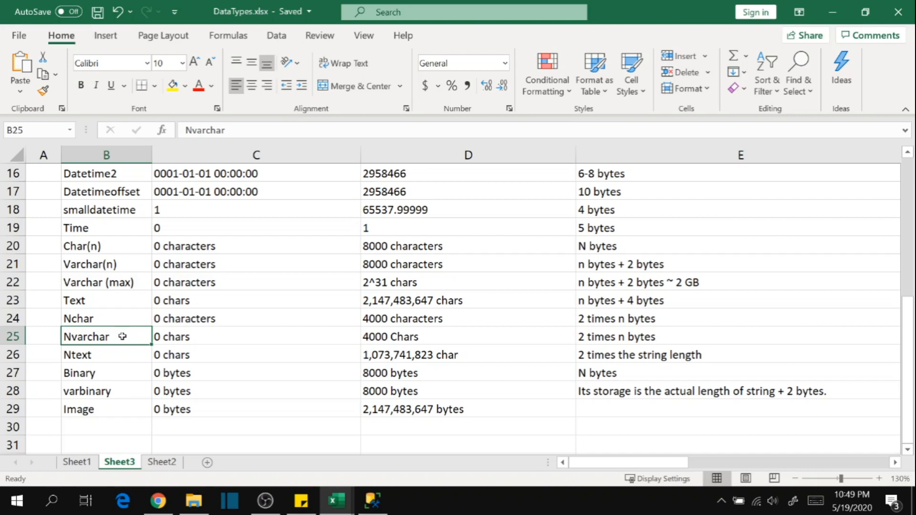
Return to the table designer in SQL Server Management Studio, set the Name column's data type to nvarchar(200) and disallow nulls.
mouse_move(372, 506)
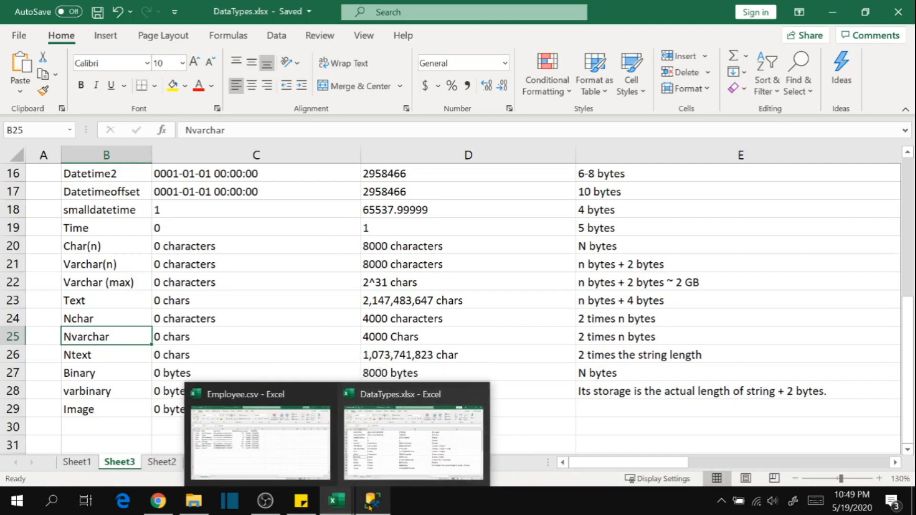
left_click(372, 501)
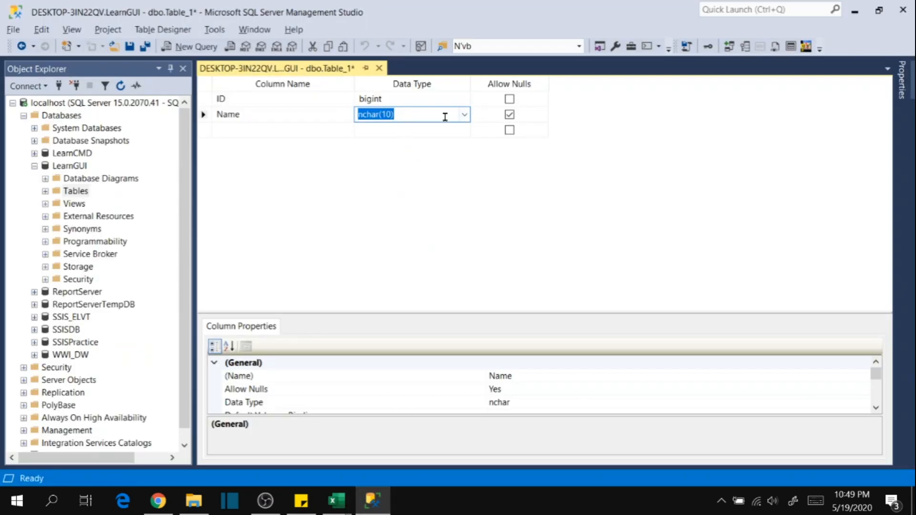
type("nvarchar")
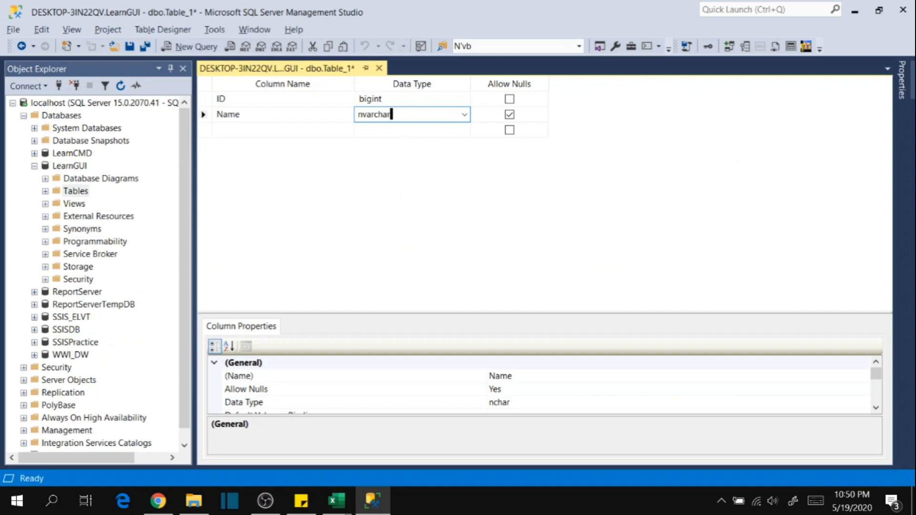
type("(200)")
left_click(509, 116)
Add a third column called Role with the data type nvarchar(200).
left_click(242, 131)
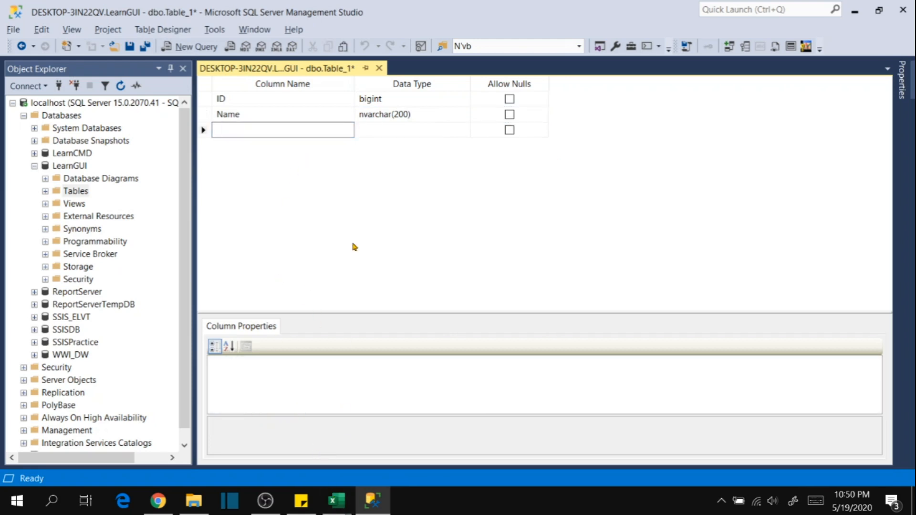
type("Role")
key("Tab")
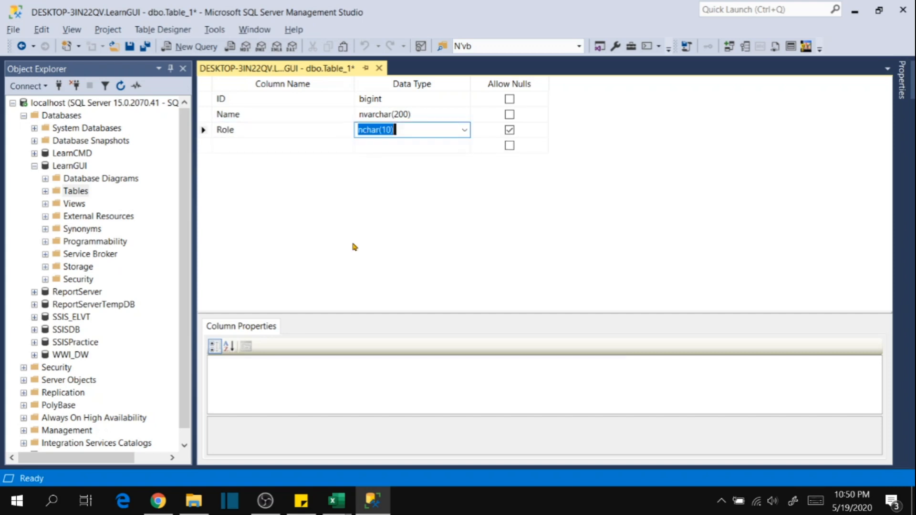
type("nvarchar(200)")
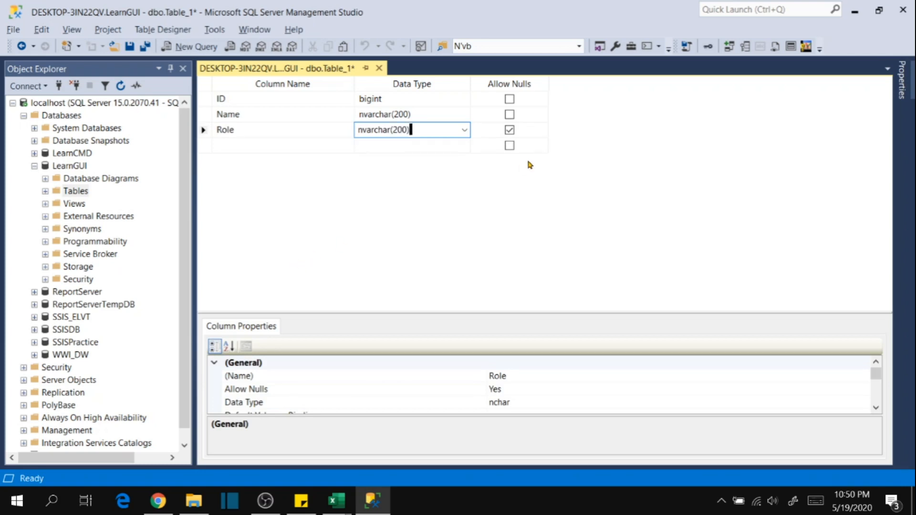
left_click(435, 160)
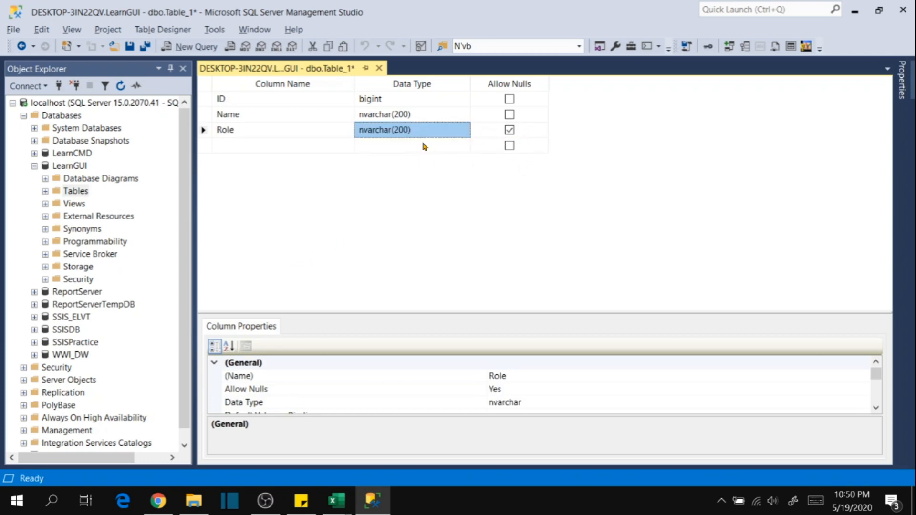
Add a fourth column called Role Desc with the data type nvarchar(max).
left_click(253, 145)
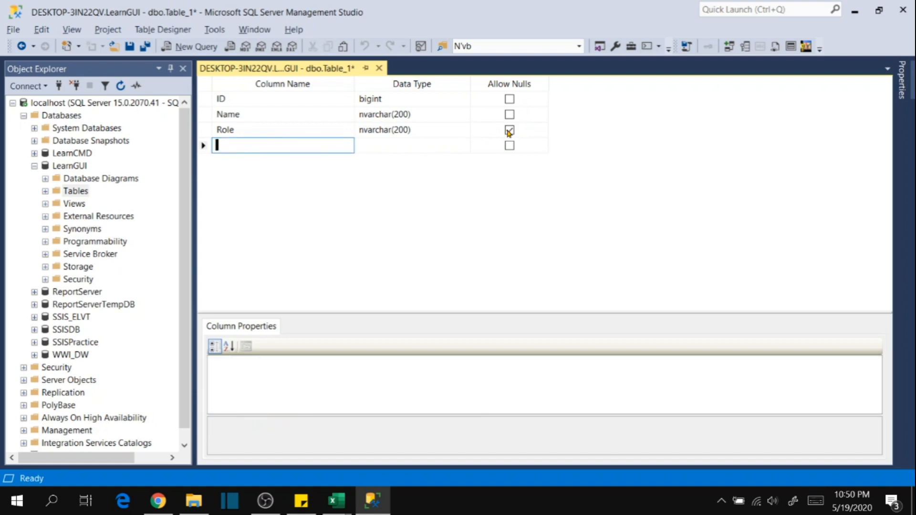
type("Role Desc")
left_click(436, 141)
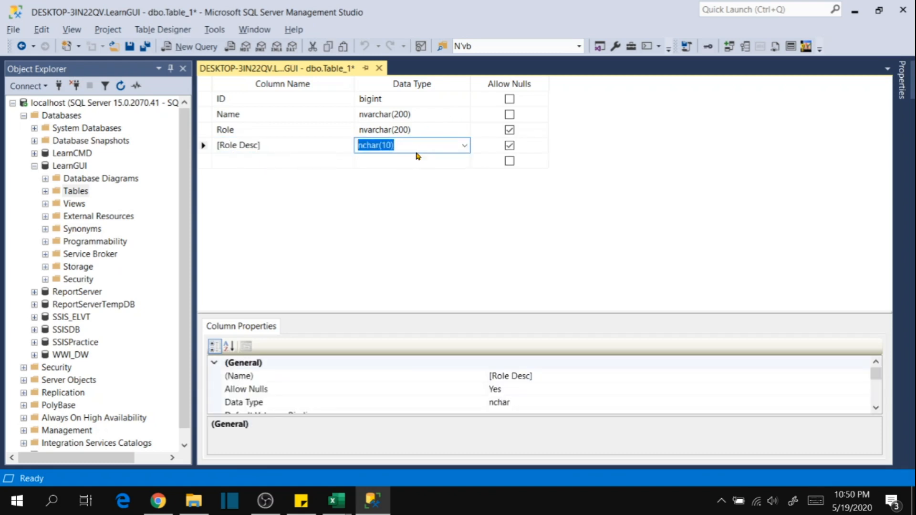
type("n")
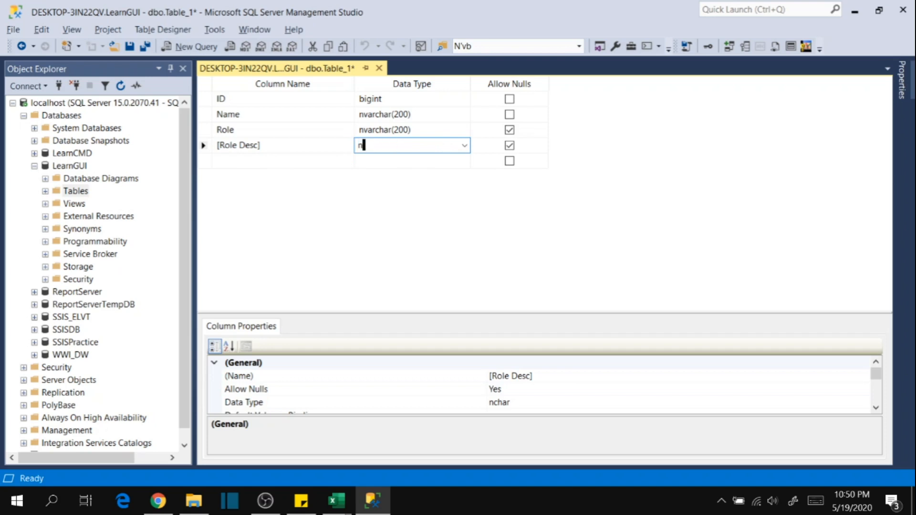
type("varchar(max)")
left_click(271, 163)
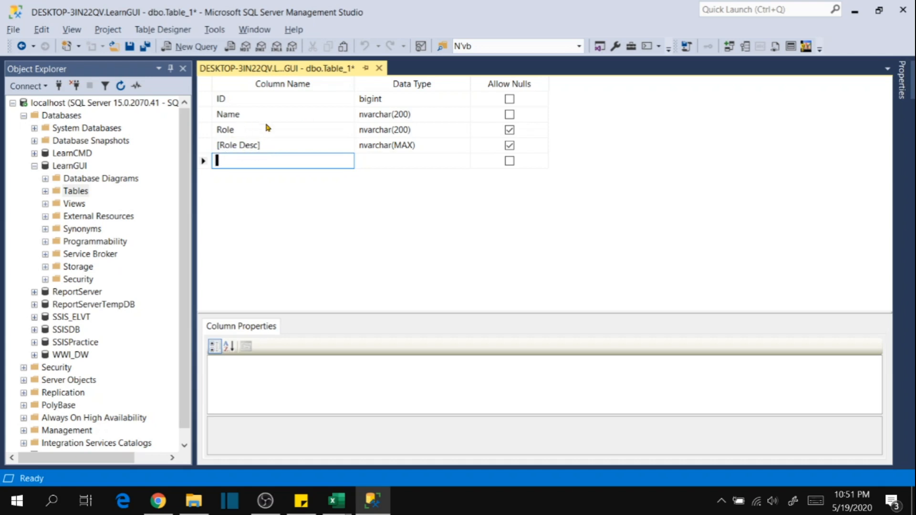
Rename the Role Desc column as RoleDesc, without the space and the square brackets.
left_click(236, 146)
key("Delete")
left_click(276, 148)
key("BackSpace")
key("Delete")
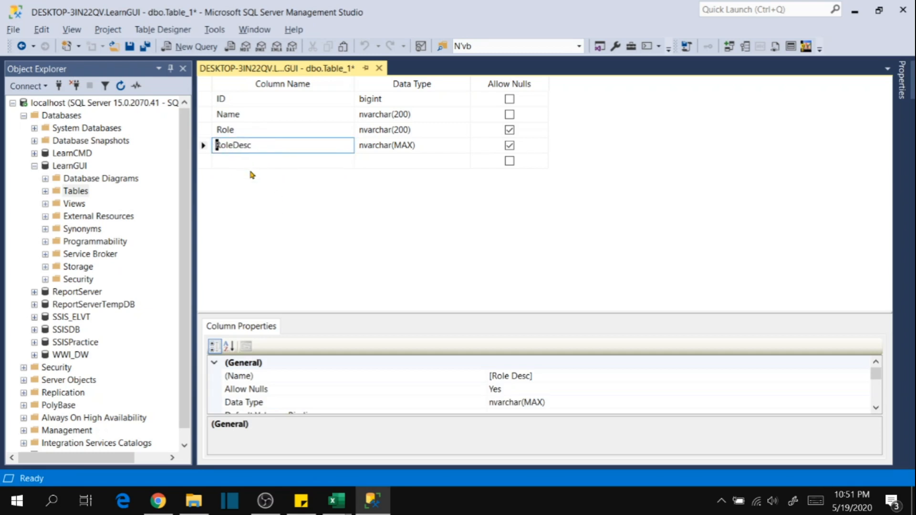
left_click(254, 161)
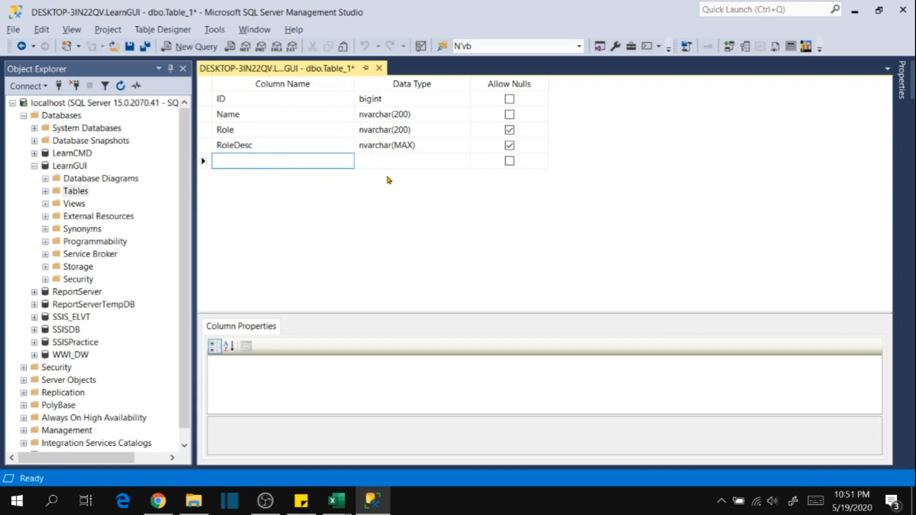
Check the WorkExperience header in Employee.csv, then add a fifth column called WorkExp in the SQL Server Management Studio table designer.
left_click(336, 501)
left_click(233, 422)
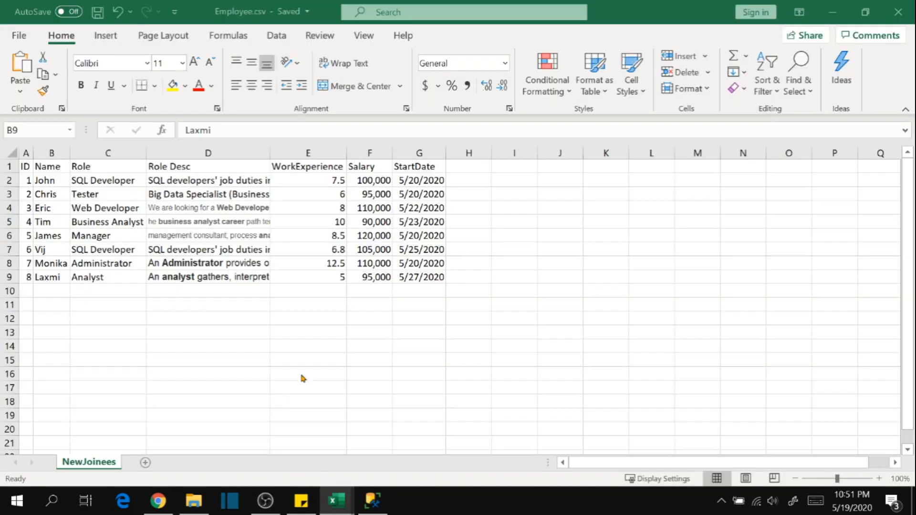
left_click(318, 167)
key("alt+Tab")
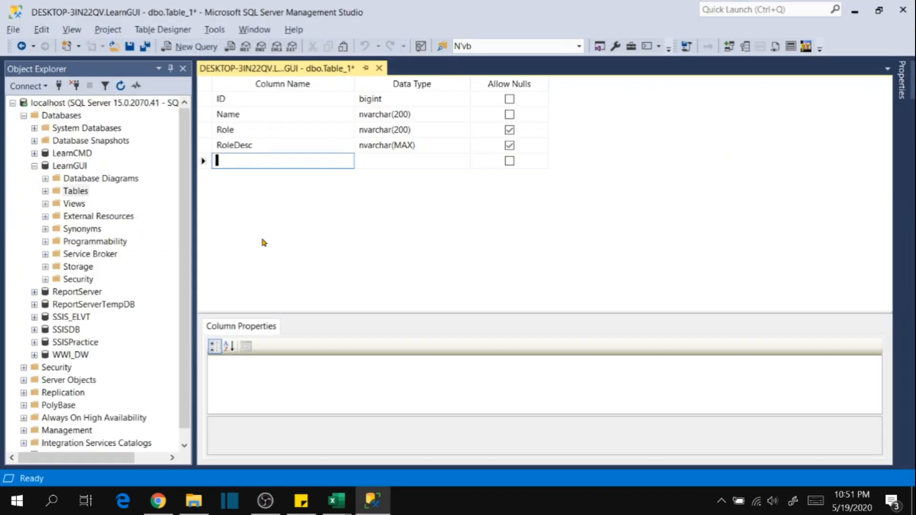
type("WorkExp")
Review the WorkExperience values in Employee.csv and set the WorkExp column's data type to float.
left_click(425, 162)
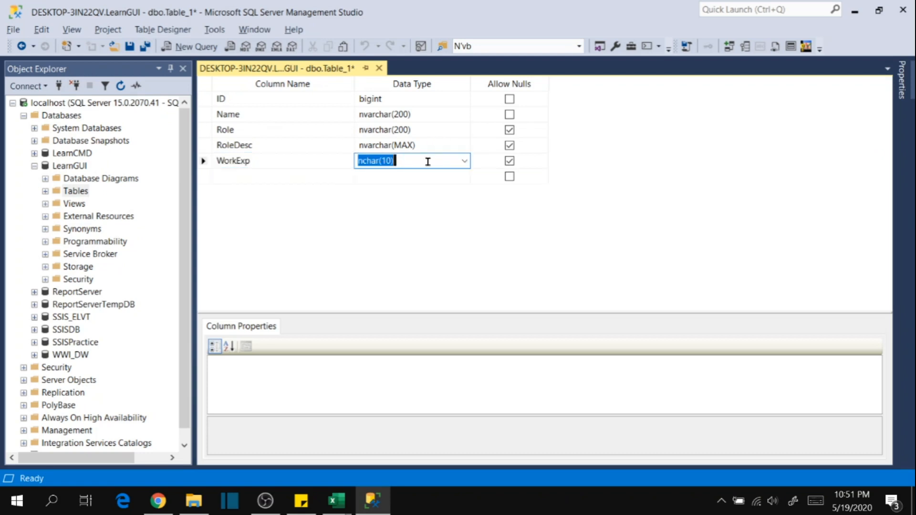
key("alt+Tab")
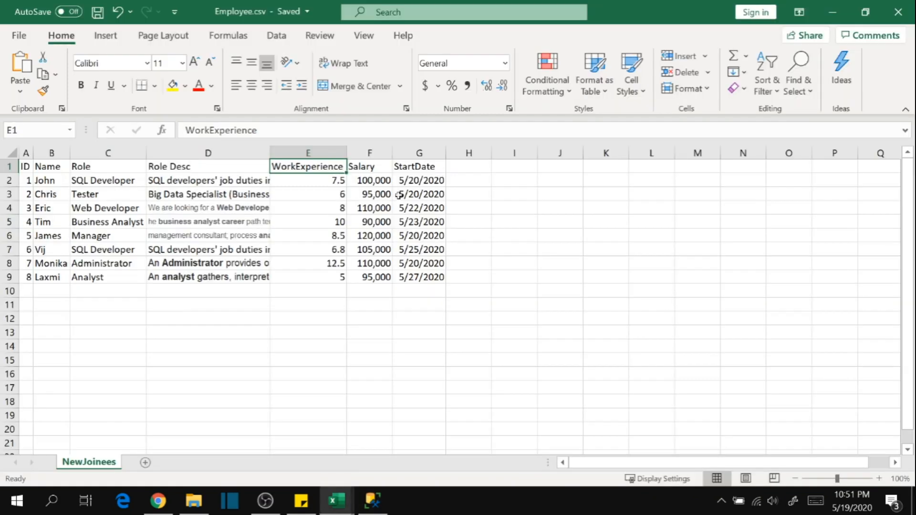
key("alt+Tab")
key("alt+Tab")
left_click_drag(327, 180, 327, 279)
left_click(329, 308)
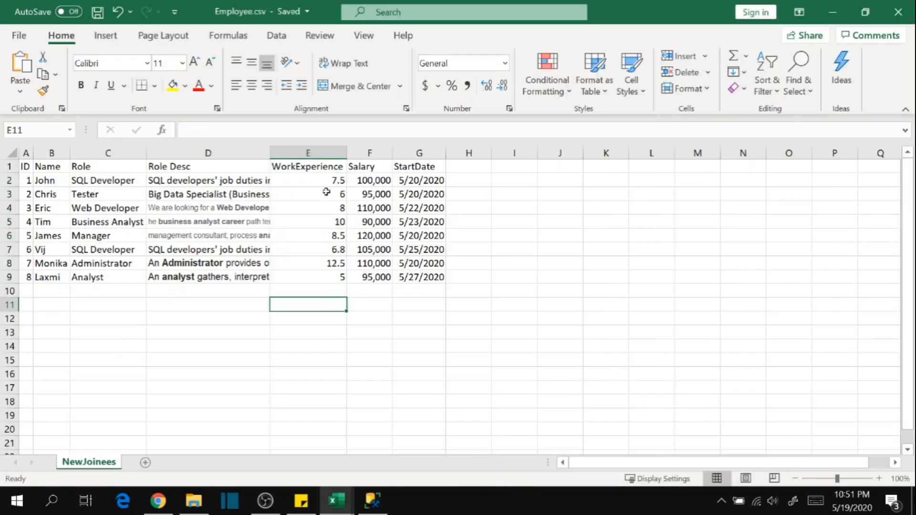
key("alt+Tab")
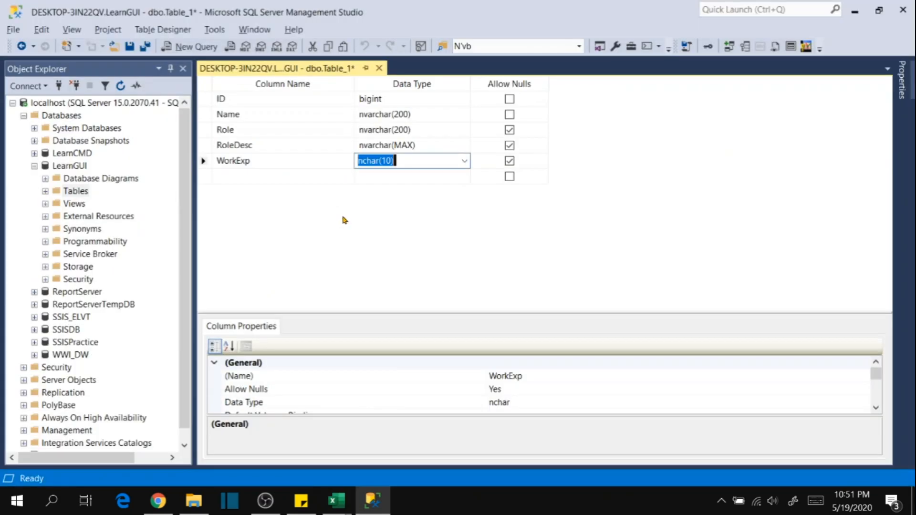
left_click(464, 162)
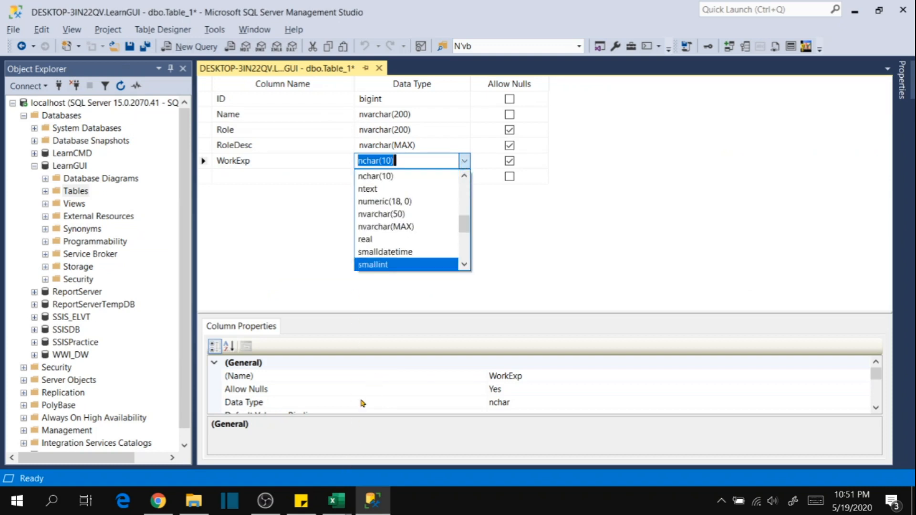
scroll(403, 244, "up", 5)
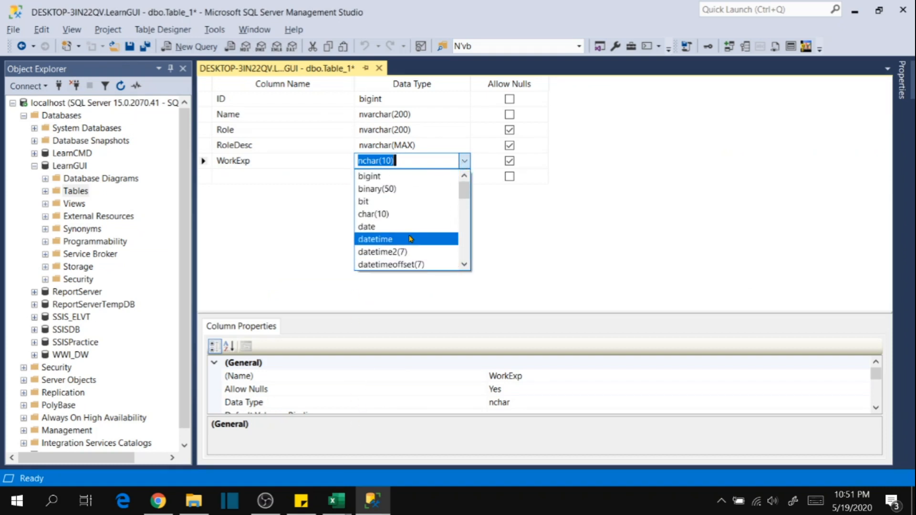
type("float")
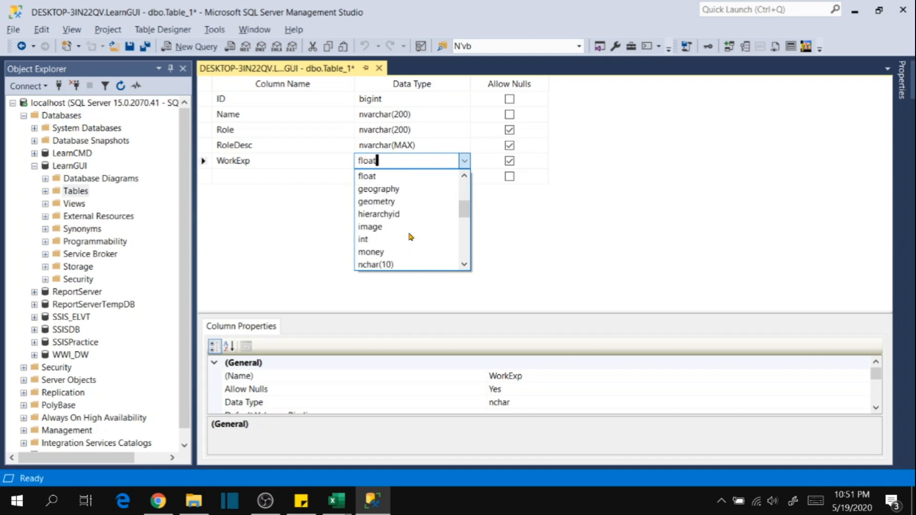
left_click(409, 176)
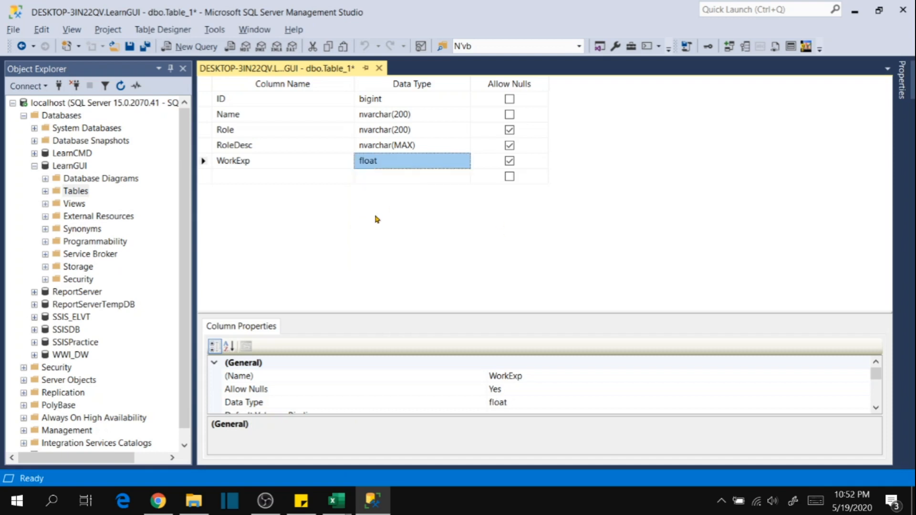
Examine the ranges and storage sizes of the Float, Decimal and Numeric types on Sheet3 of DataTypes.xlsx in Excel.
mouse_move(334, 500)
left_click(414, 419)
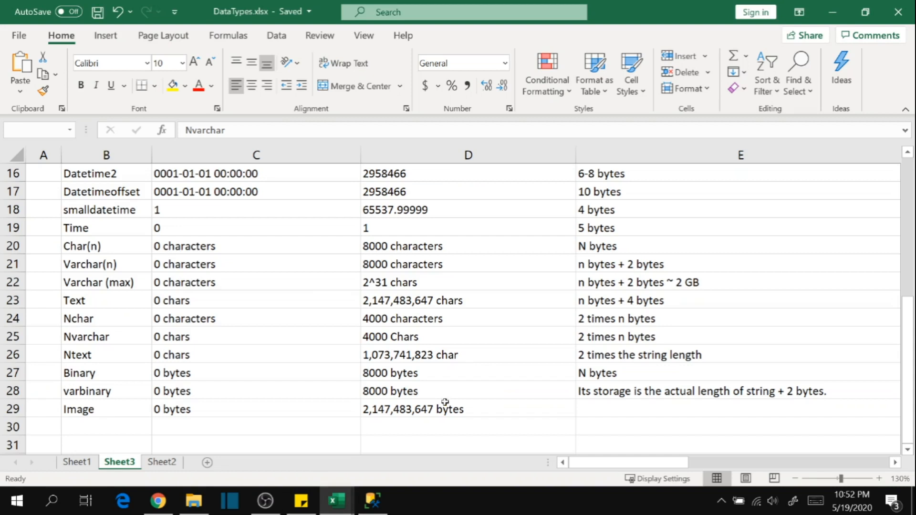
scroll(149, 336, "up", 2)
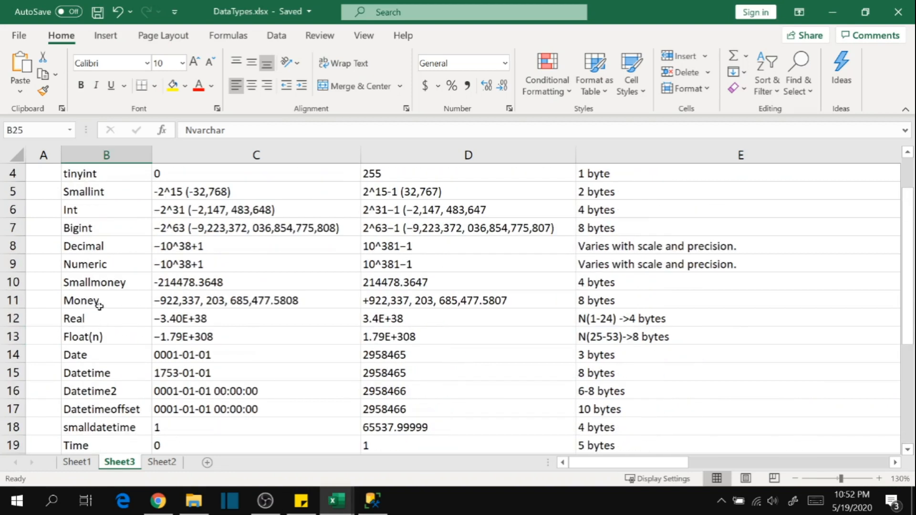
left_click(120, 341)
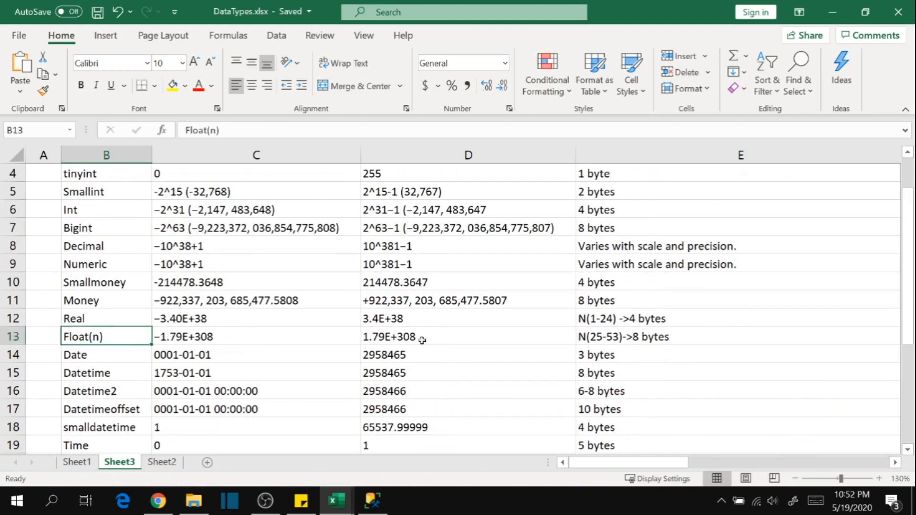
left_click(477, 341)
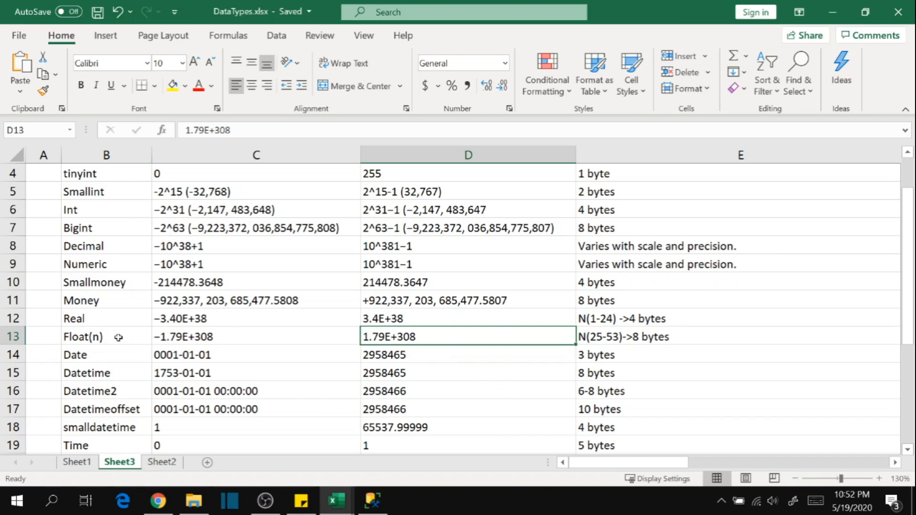
scroll(160, 337, "down", 1)
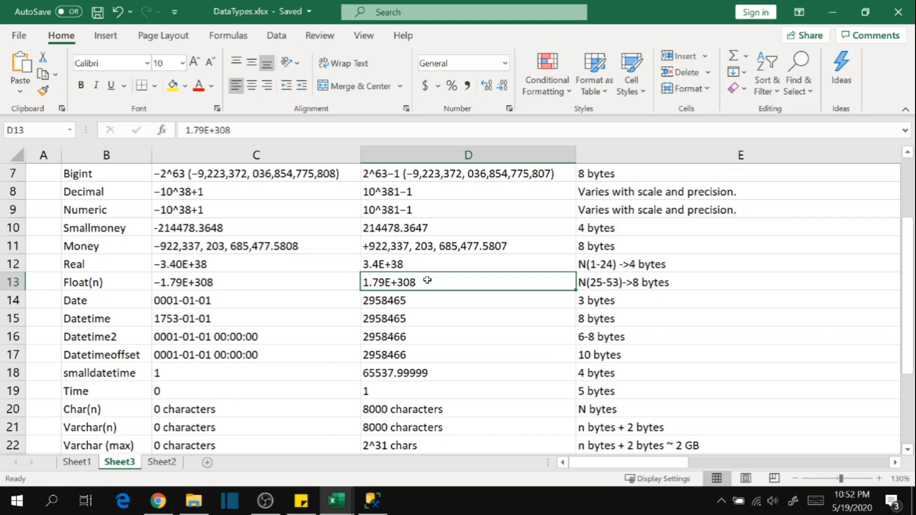
left_click(222, 367)
left_click(110, 192)
left_click(113, 206)
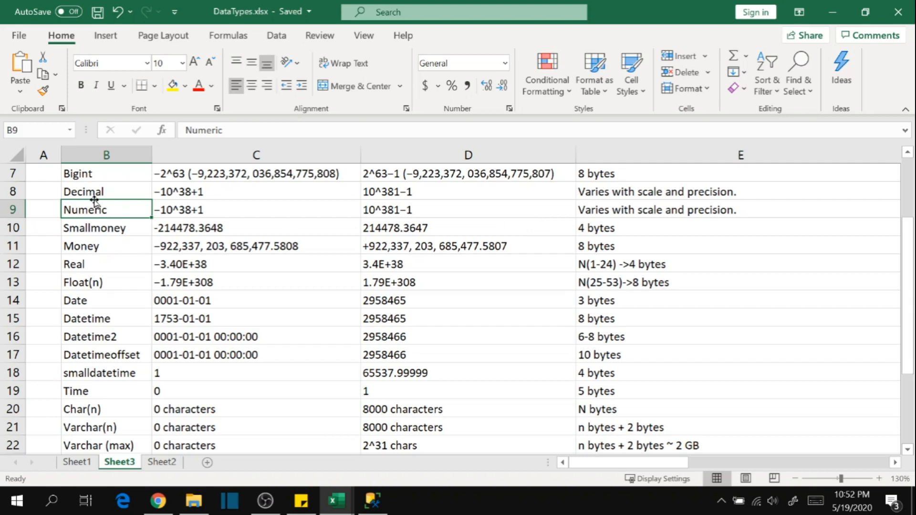
left_click_drag(103, 189, 110, 216)
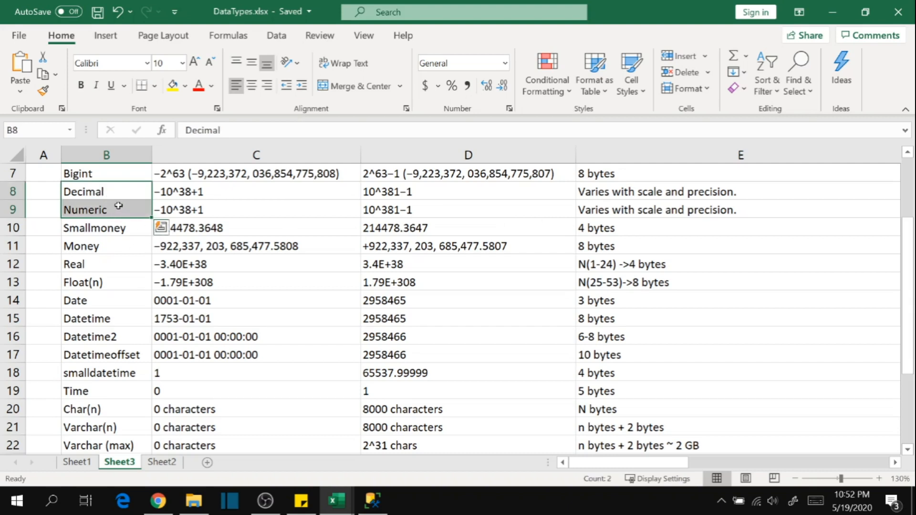
left_click(294, 334)
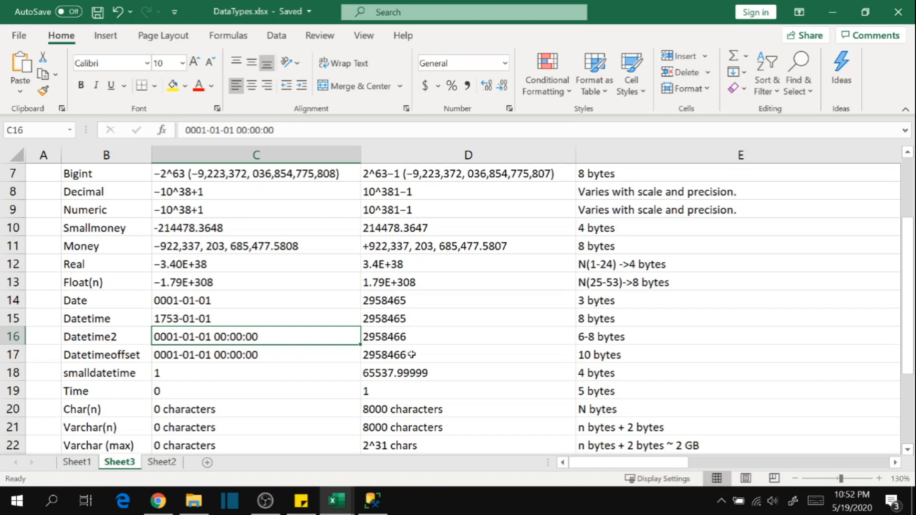
Check the next header in Employee.csv and add a sixth column called Salary in the SQL Server Management Studio table designer.
key("alt+Tab")
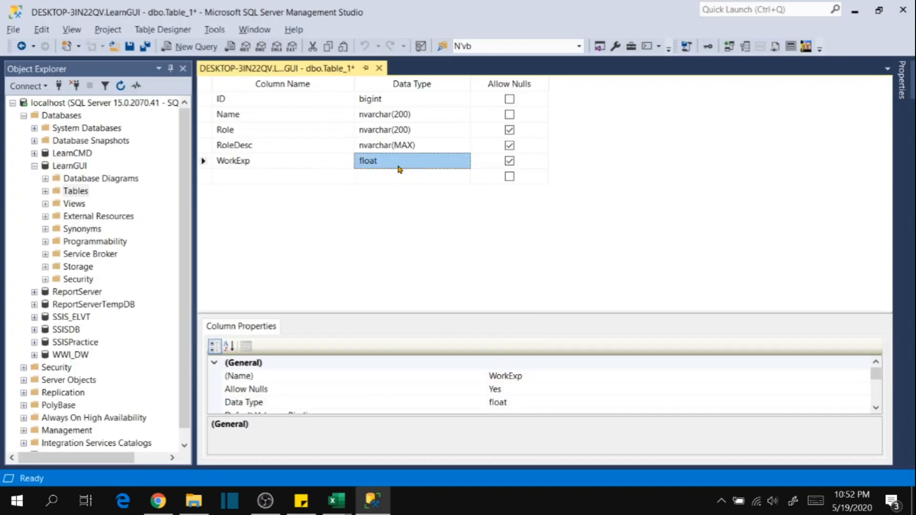
left_click(246, 178)
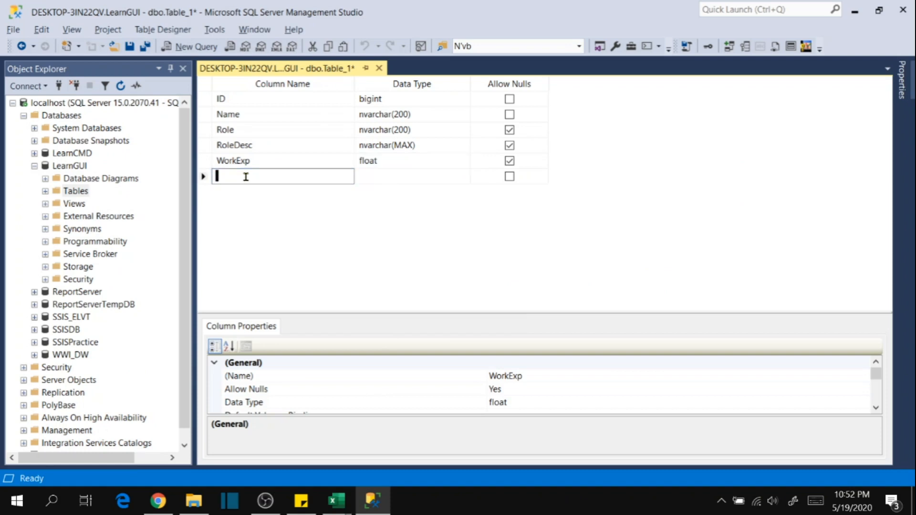
mouse_move(335, 505)
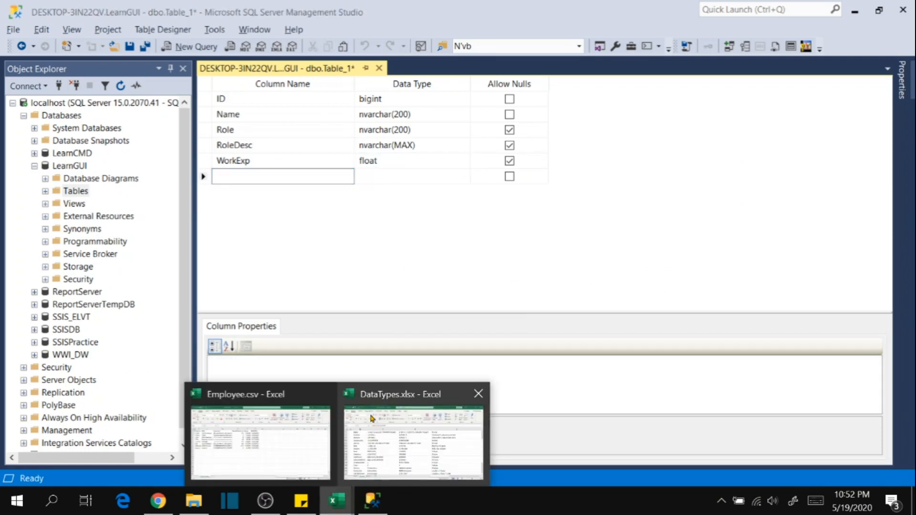
left_click(306, 430)
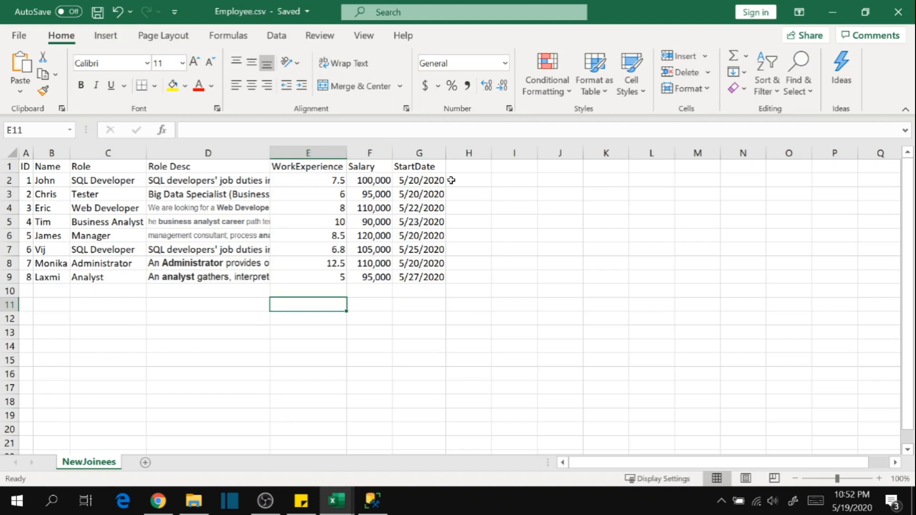
key("alt+Tab")
type("Salary")
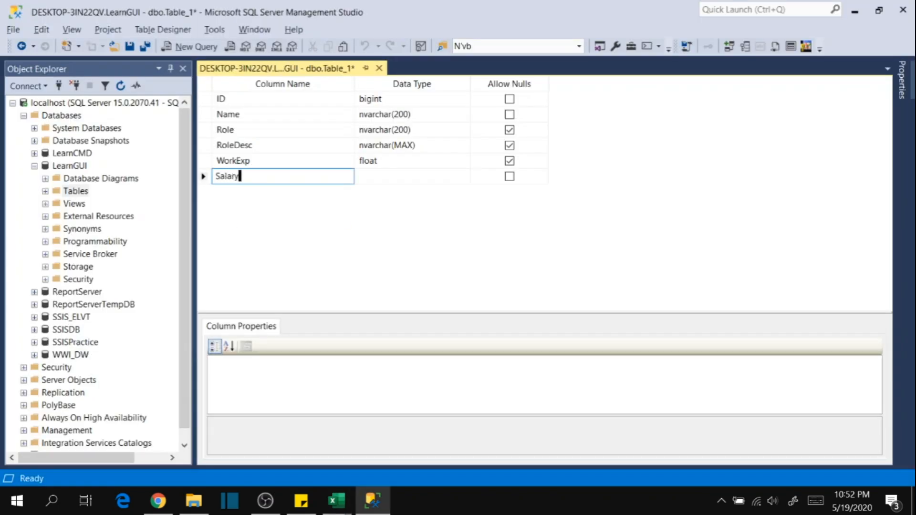
key("Tab")
type("Datetime")
key("BackSpace")
key("BackSpace")
key("BackSpace")
key("BackSpace")
key("BackSpace")
key("BackSpace")
key("BackSpace")
key("BackSpace")
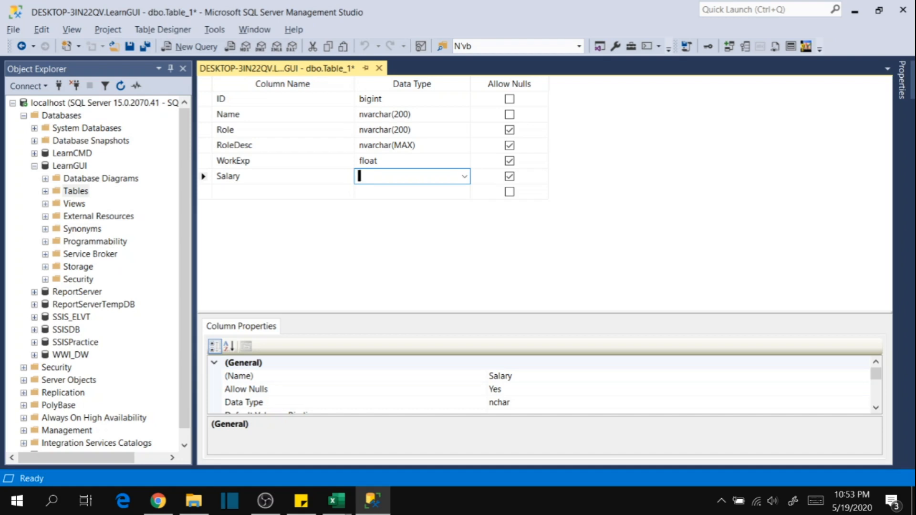
Examine the Salary values in Employee.csv in Excel and return to the table designer.
key("alt+Tab")
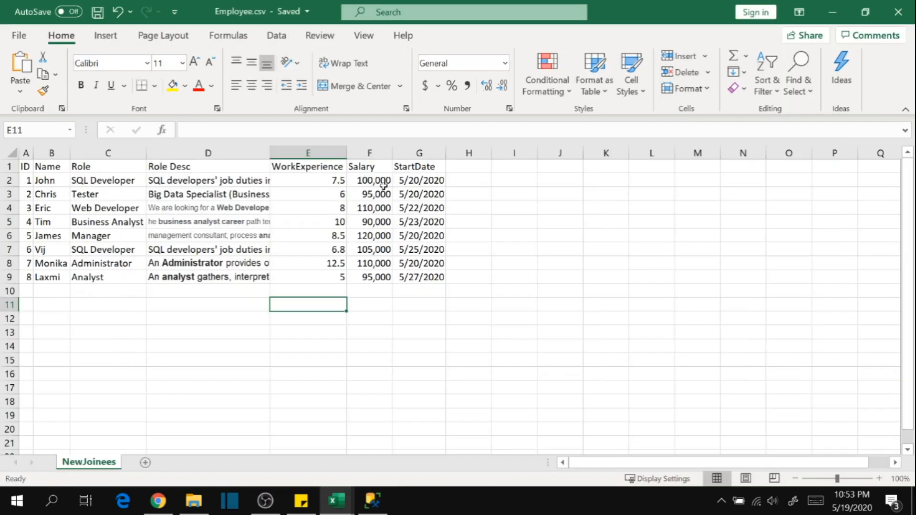
left_click_drag(376, 180, 375, 278)
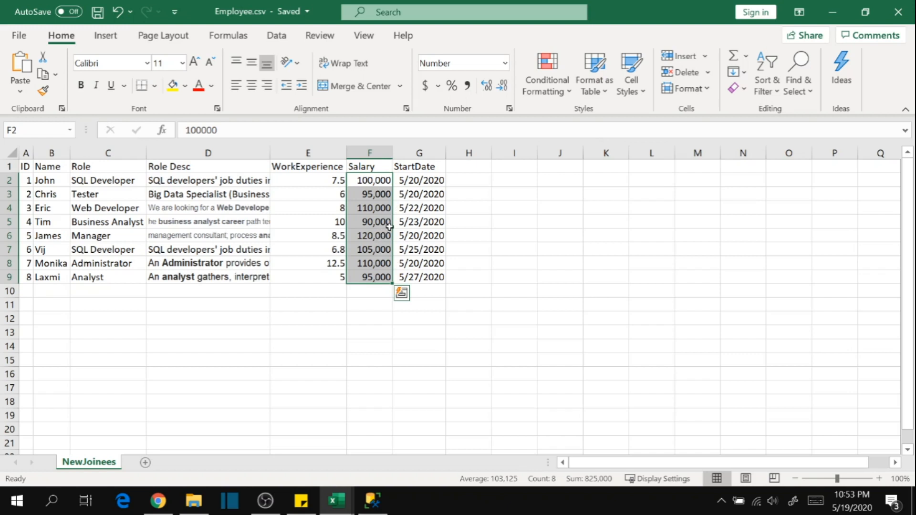
key("alt+Tab")
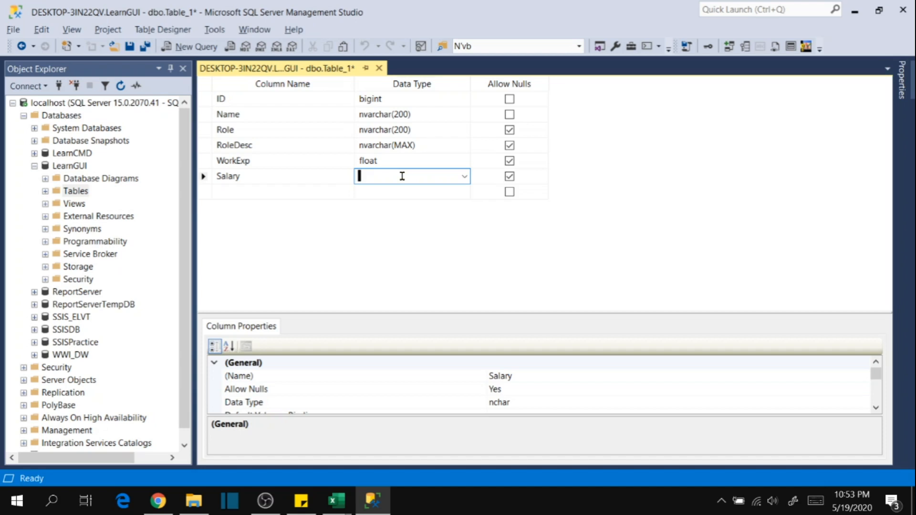
Compare the value ranges of the Smallmoney and Money types on Sheet3 of DataTypes.xlsx in Excel.
mouse_move(336, 501)
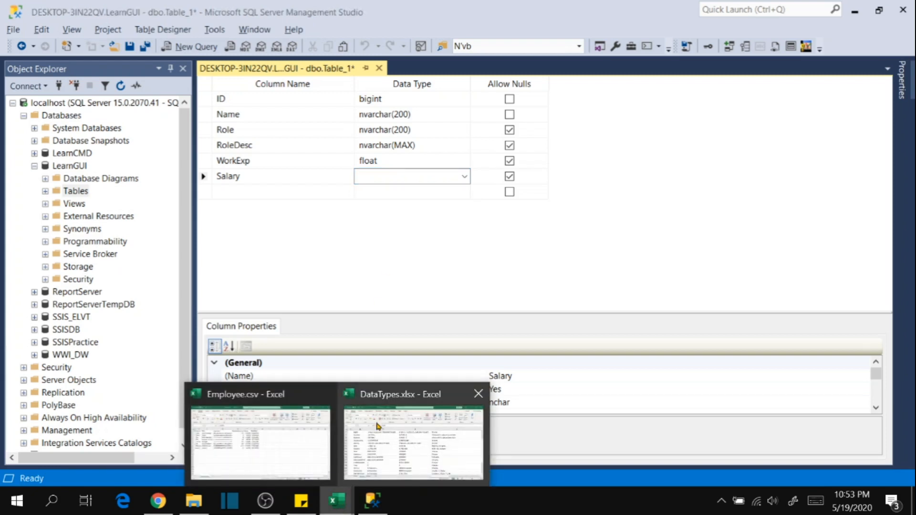
left_click(407, 397)
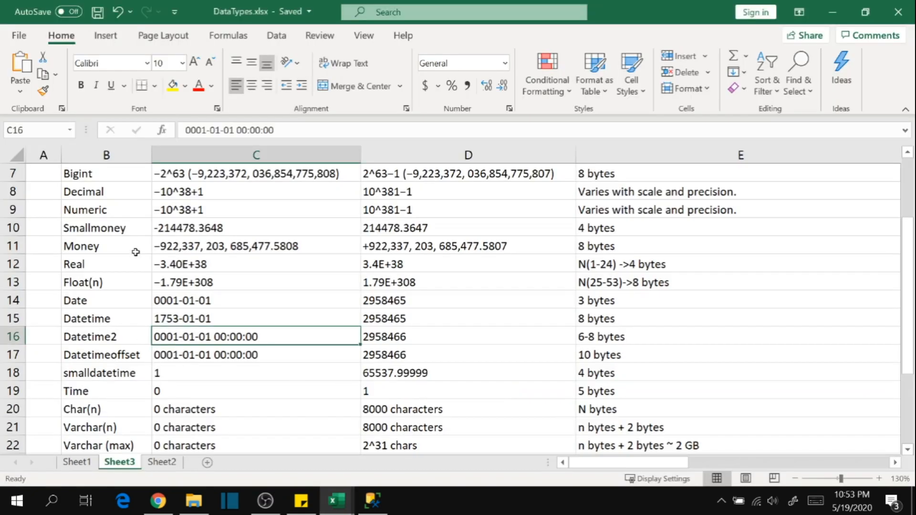
left_click(111, 231)
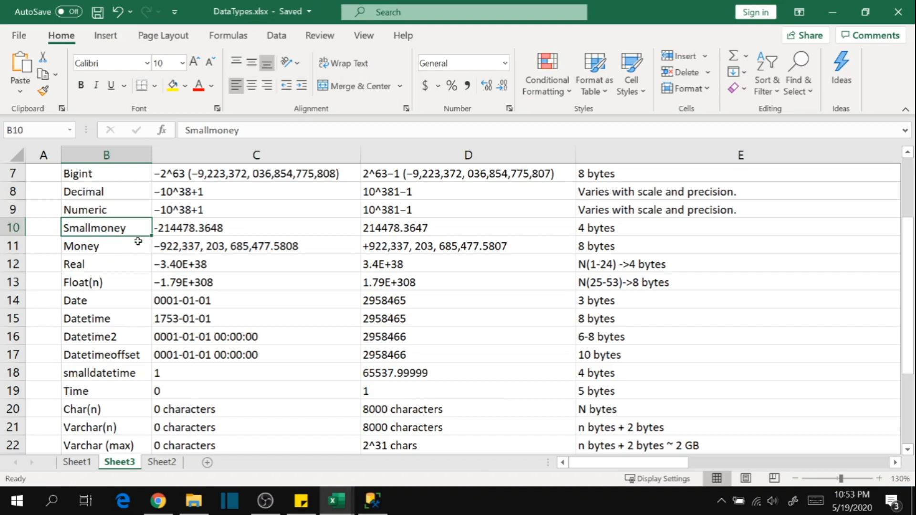
left_click_drag(479, 230, 271, 230)
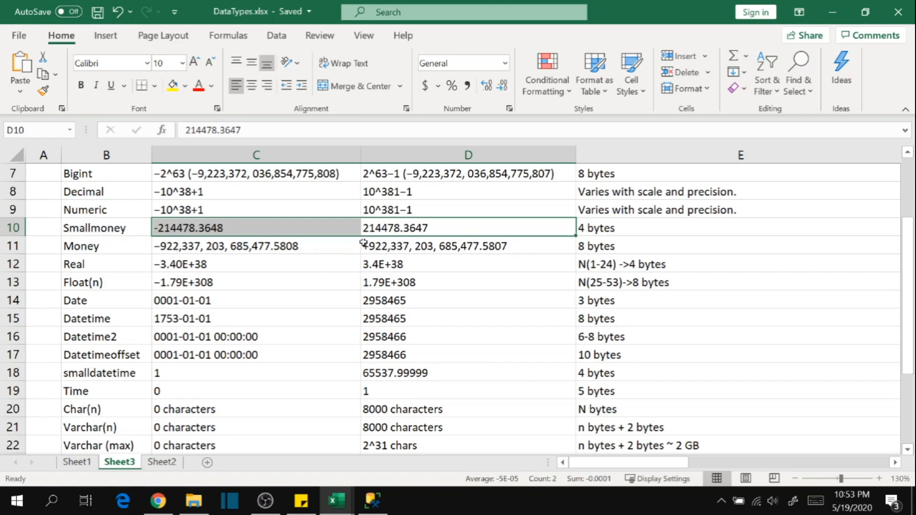
left_click(394, 270)
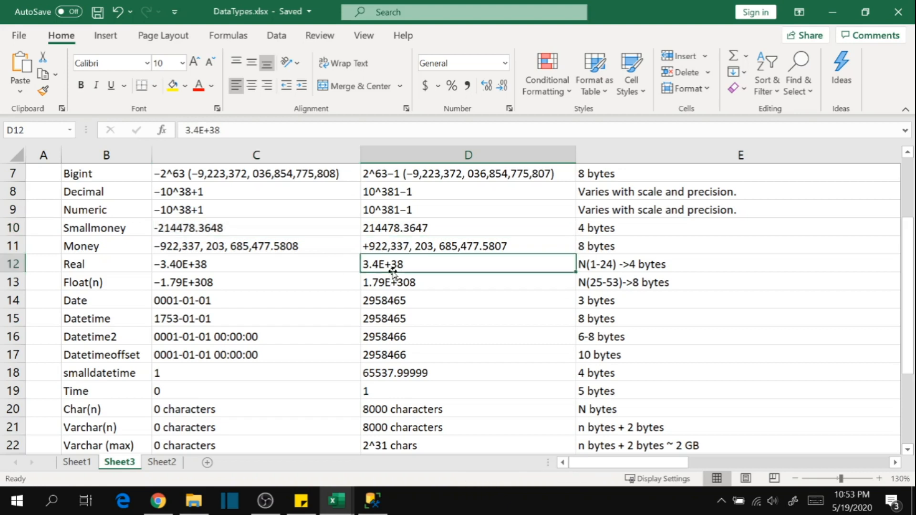
left_click(125, 227)
left_click_drag(119, 251, 501, 246)
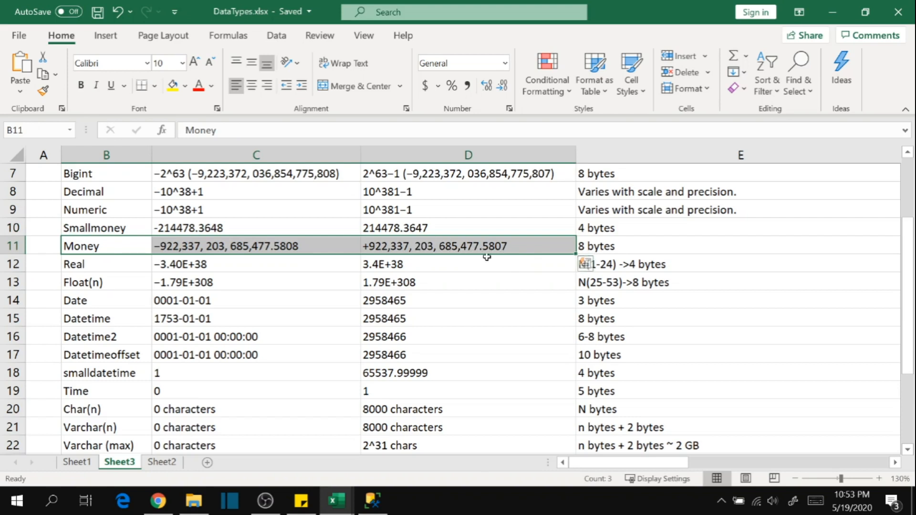
left_click(69, 265)
left_click(81, 248)
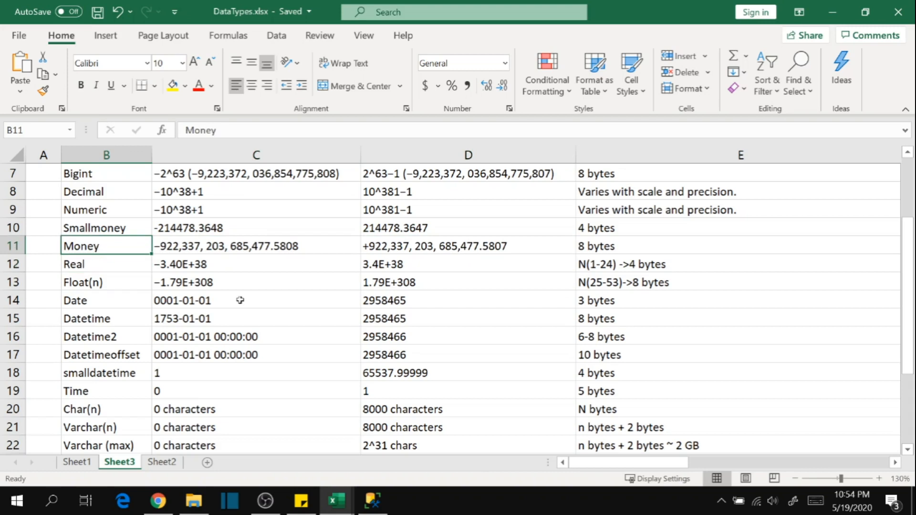
Return to the table designer in SQL Server Management Studio and set the Salary column's data type to money.
key("alt+Tab")
type("Money")
left_click(429, 189)
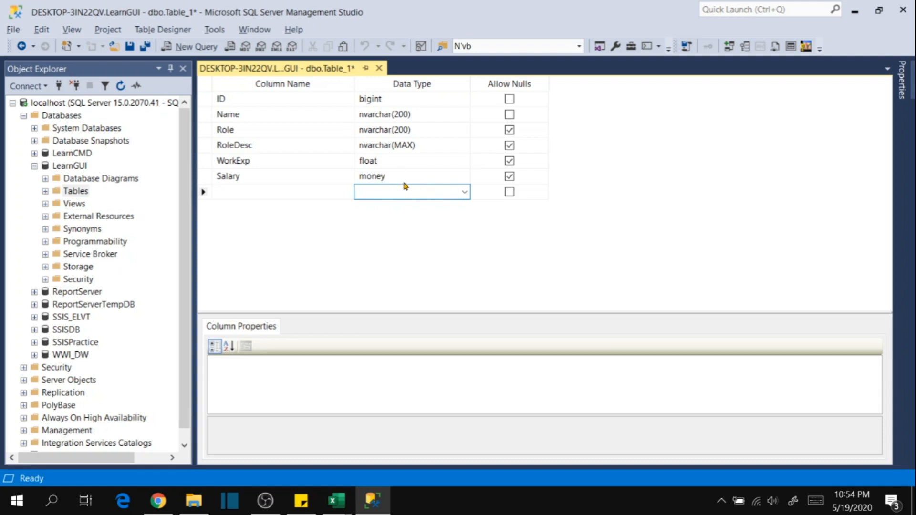
Compare the Money and Real value ranges on Sheet3 of DataTypes.xlsx in Excel and return to the table designer in SQL Server Management Studio.
key("alt+Tab")
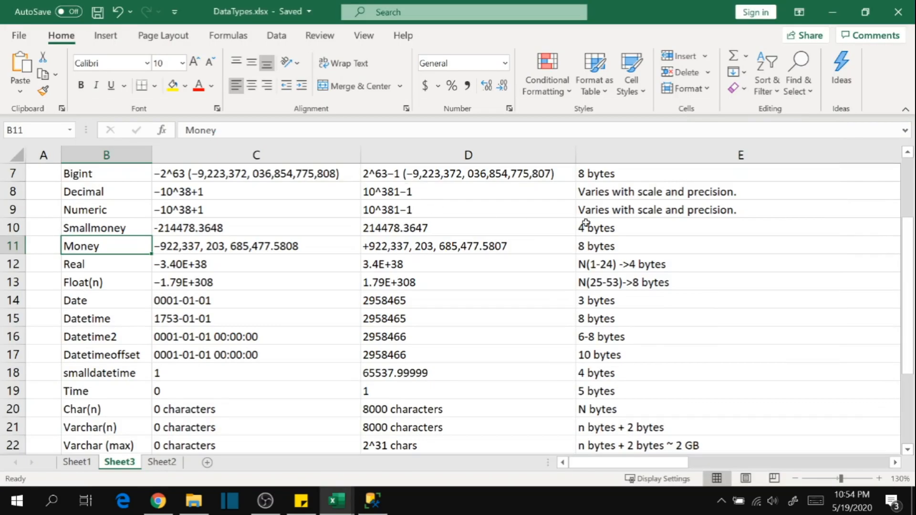
left_click(533, 248)
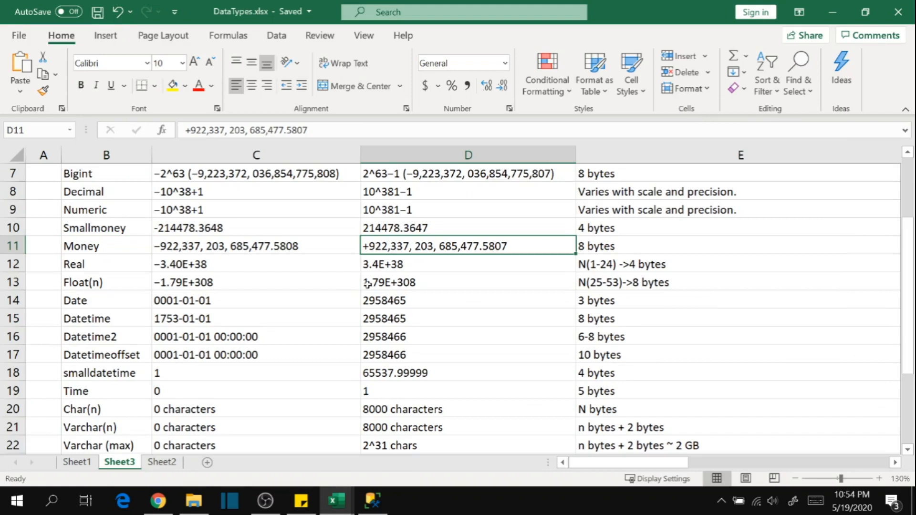
left_click(464, 262)
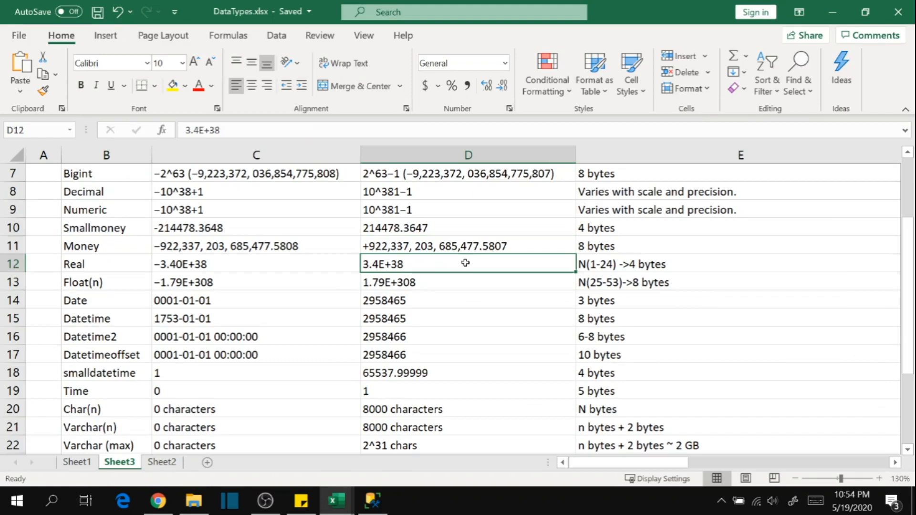
key("alt+Tab")
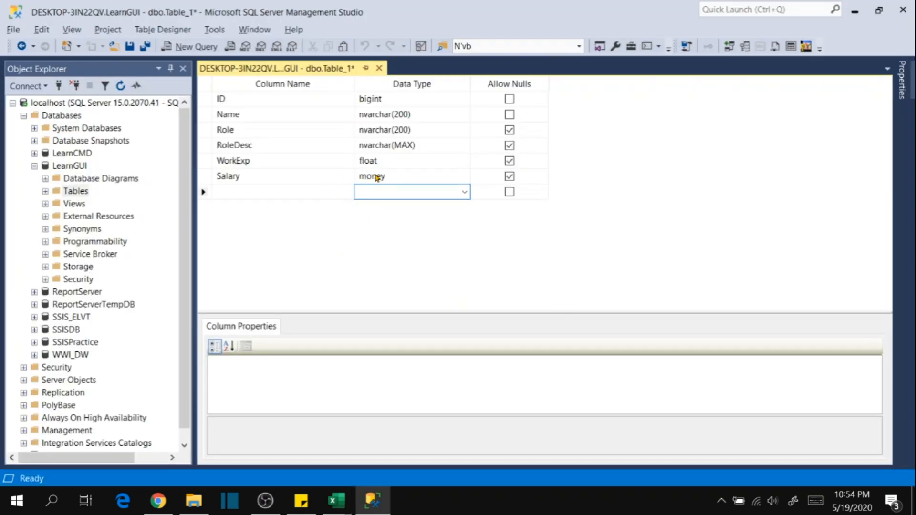
key("alt+Tab")
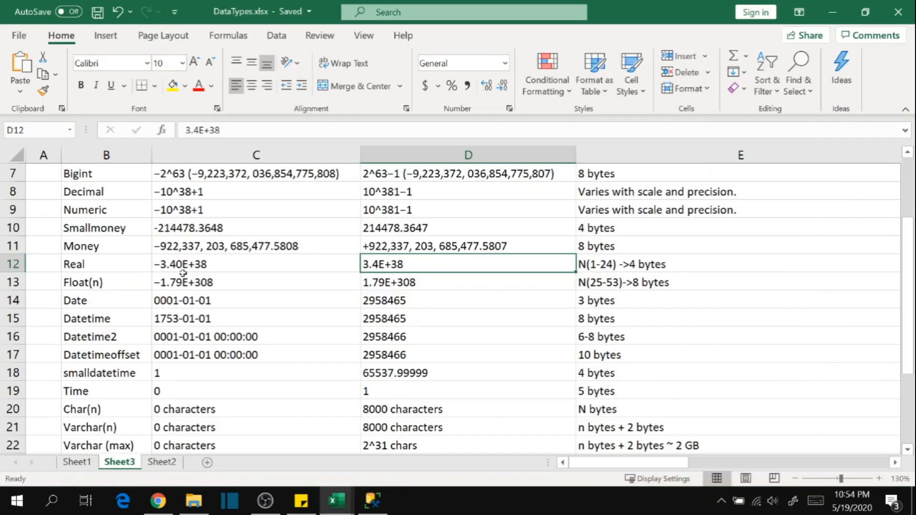
left_click(373, 500)
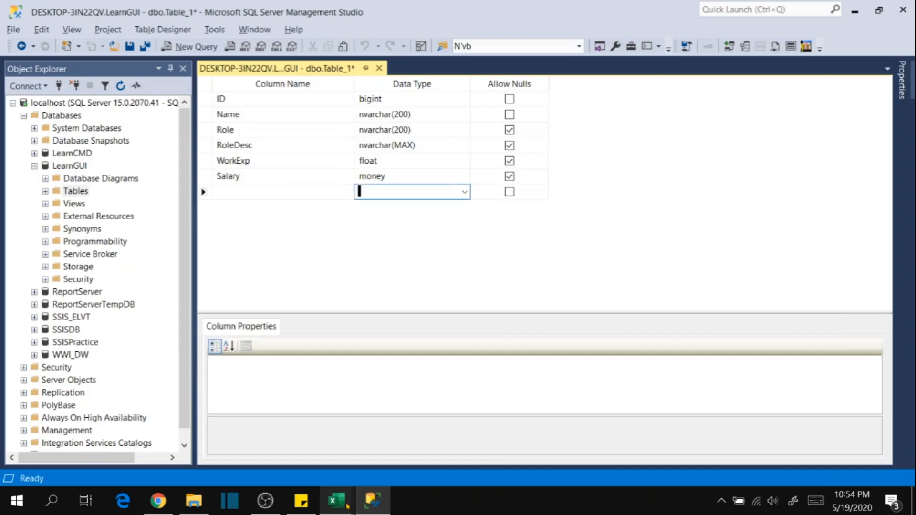
Add a seventh column called StartDate below Salary in the table designer.
mouse_move(345, 505)
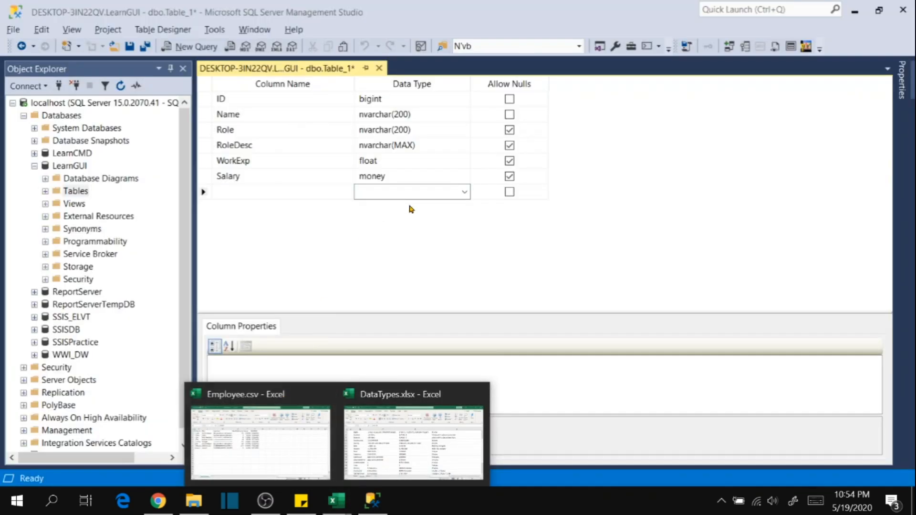
left_click(244, 196)
type("StartDate")
key("Tab")
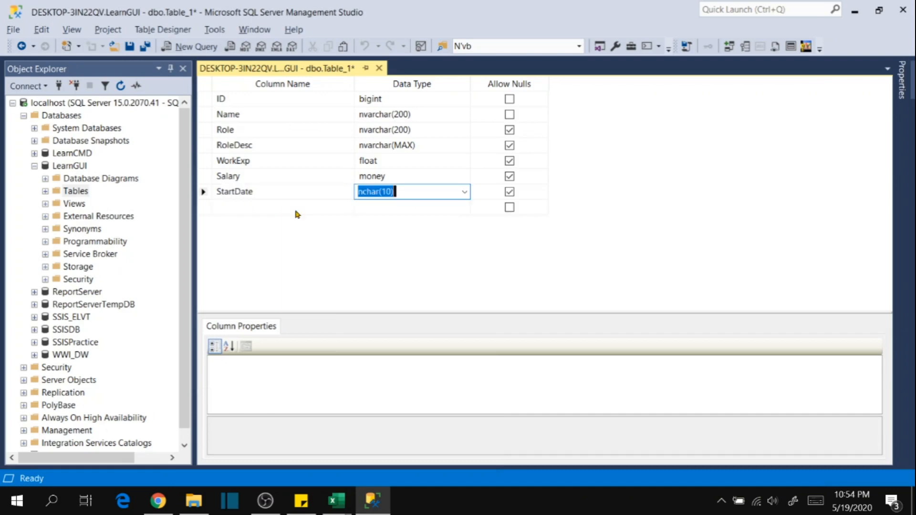
Set the StartDate column's data type to datetime.
left_click(463, 191)
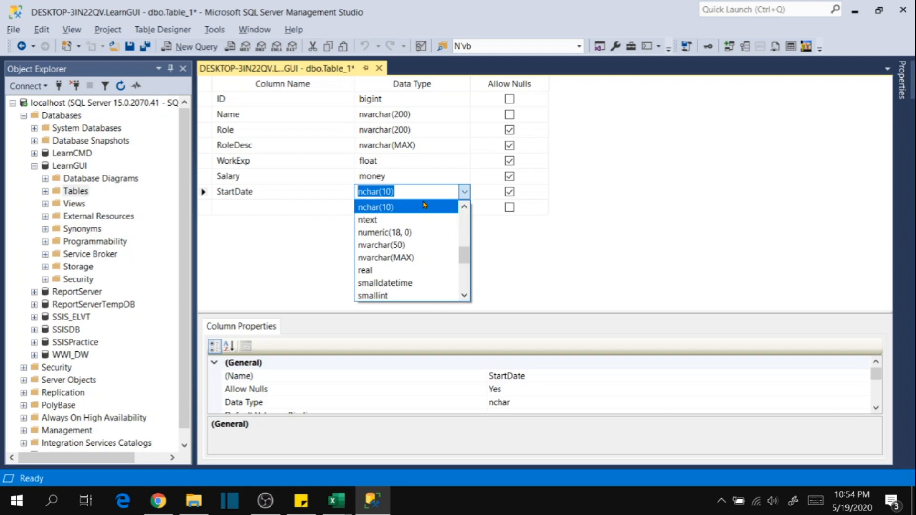
type("Datetim")
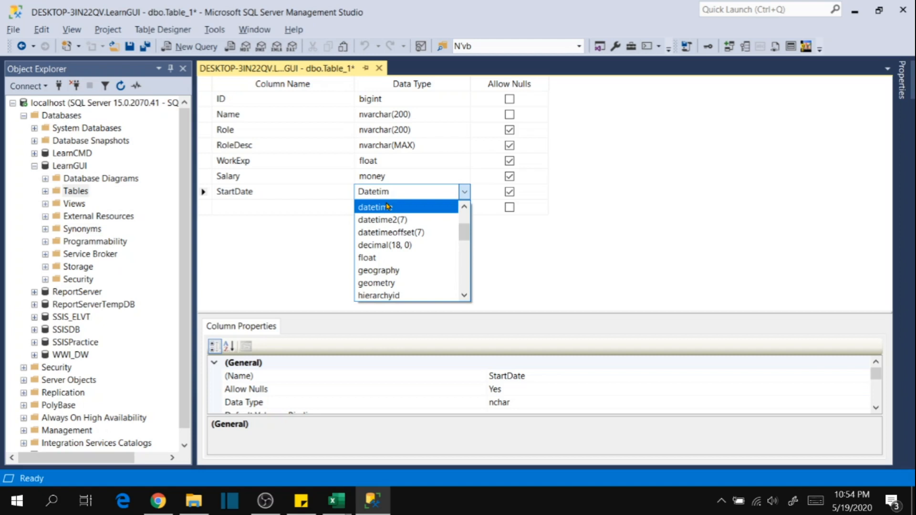
left_click(387, 206)
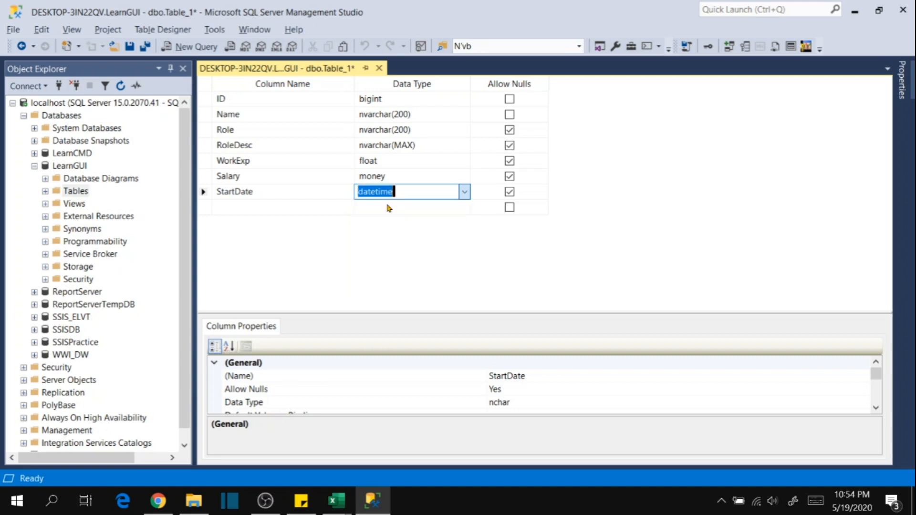
key("Return")
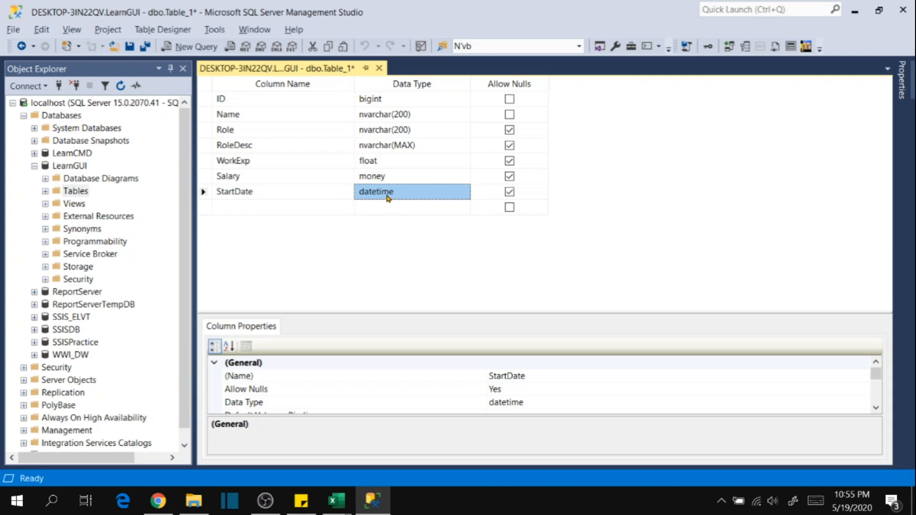
Switch to DataTypes.xlsx in Excel and examine the date and time types on Sheet3, from Date to Time.
left_click(342, 503)
left_click(413, 442)
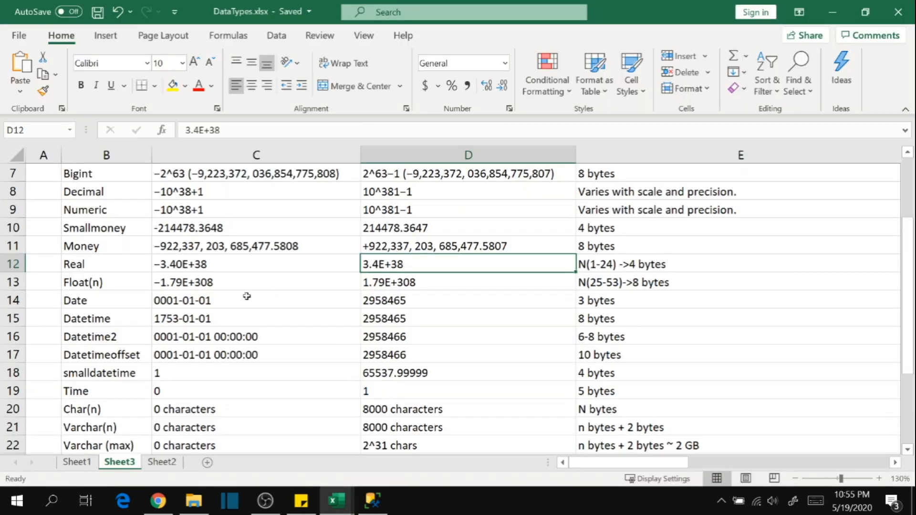
left_click_drag(101, 305, 620, 353)
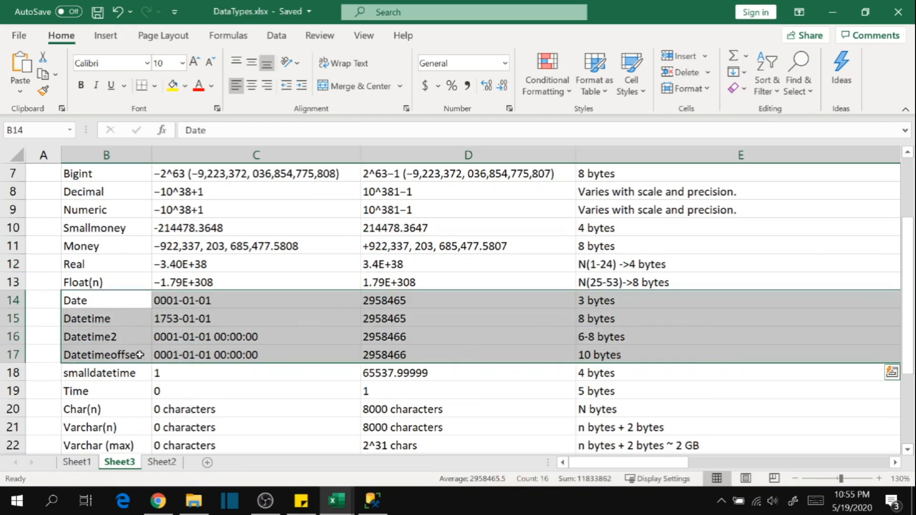
left_click(127, 375)
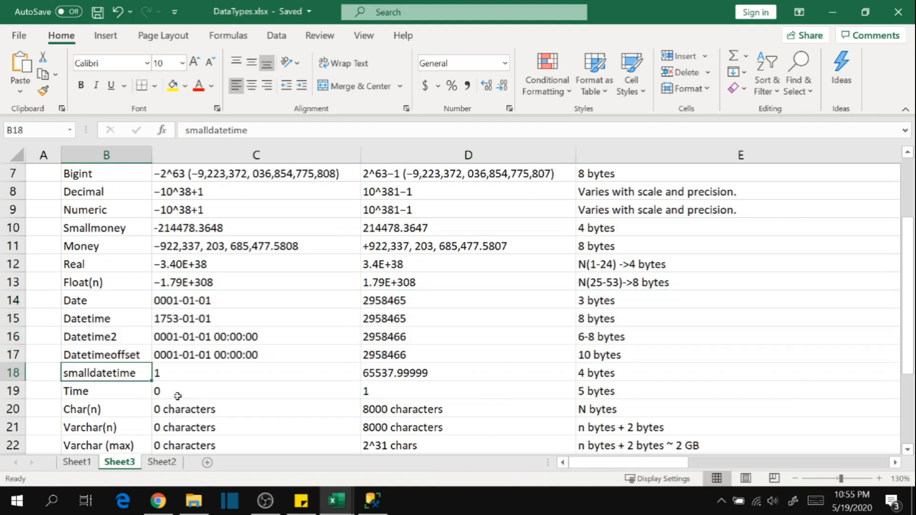
left_click(127, 400)
left_click(284, 394)
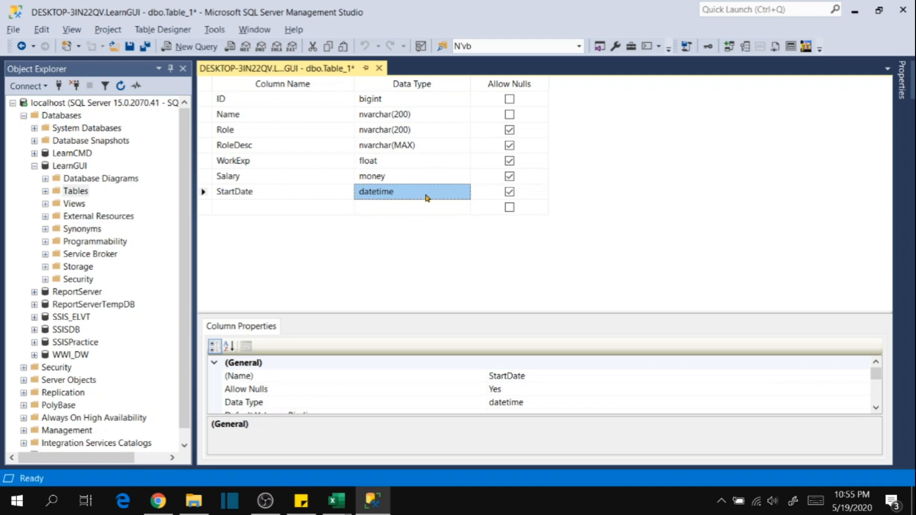
Review the columns of Employee.csv in Excel against the table design and return to SQL Server Management Studio.
mouse_move(337, 501)
left_click(272, 430)
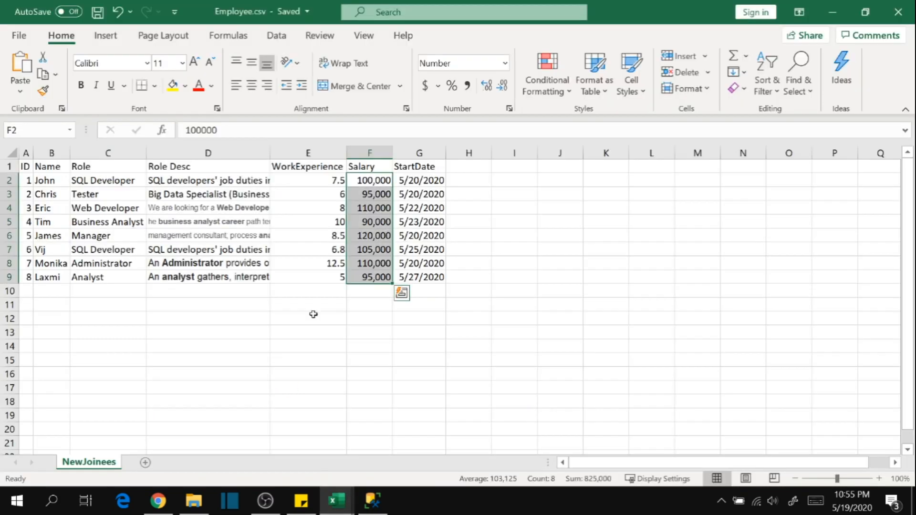
left_click_drag(369, 332, 370, 318)
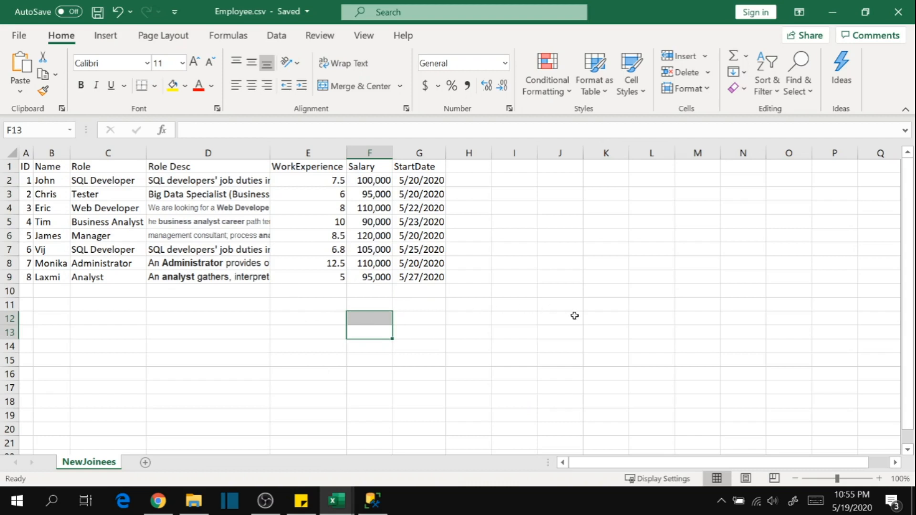
key("alt+Tab")
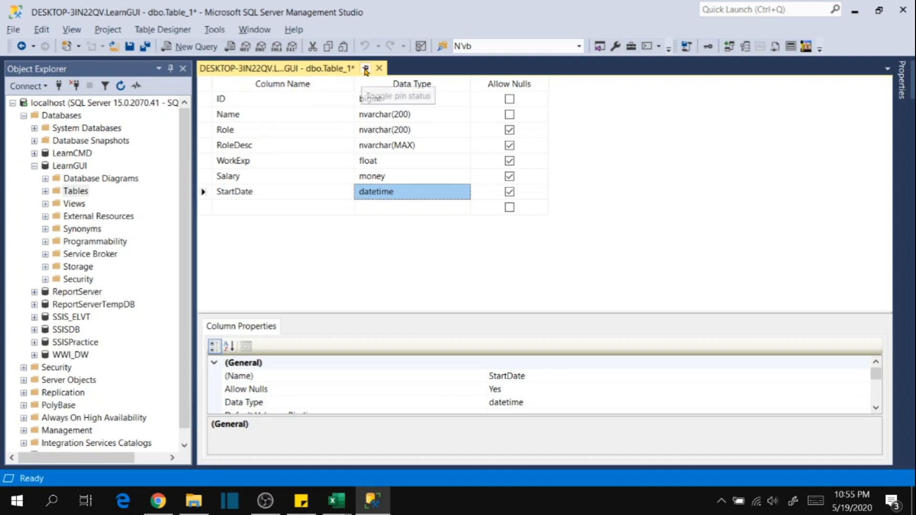
Save the new table under the name Employee.
left_click(129, 46)
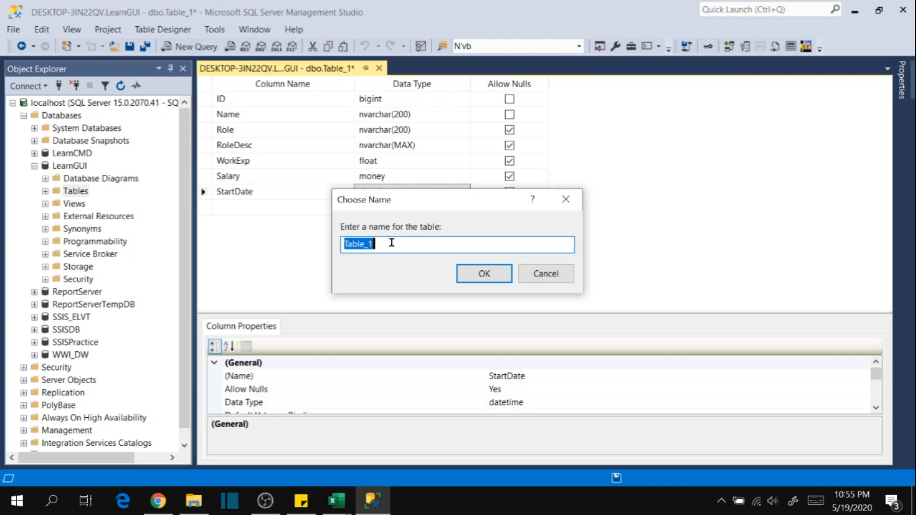
type("Employee")
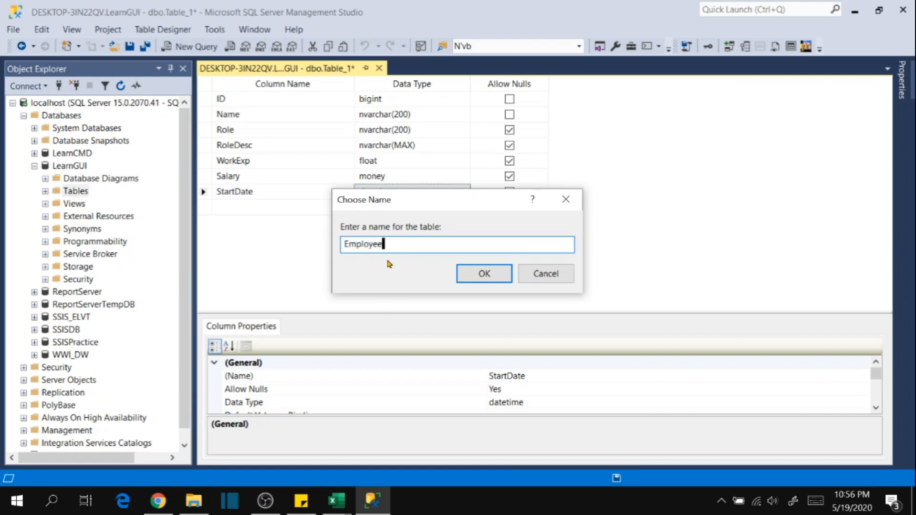
left_click(483, 274)
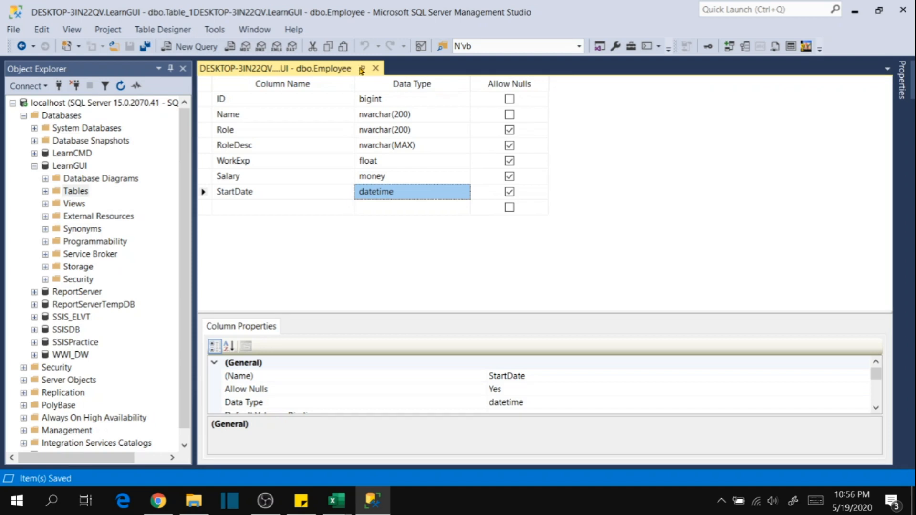
Close the table designer and refresh the Tables folder of the LearnGUI database.
left_click(375, 70)
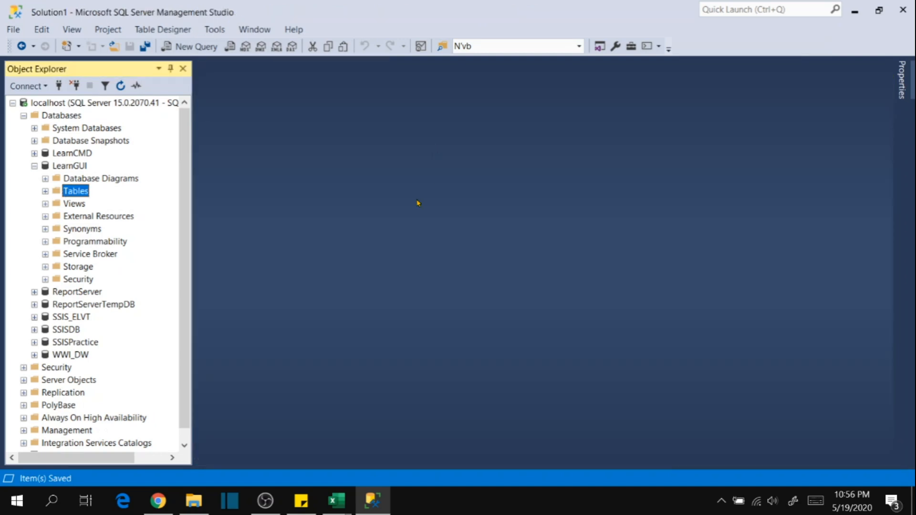
right_click(84, 190)
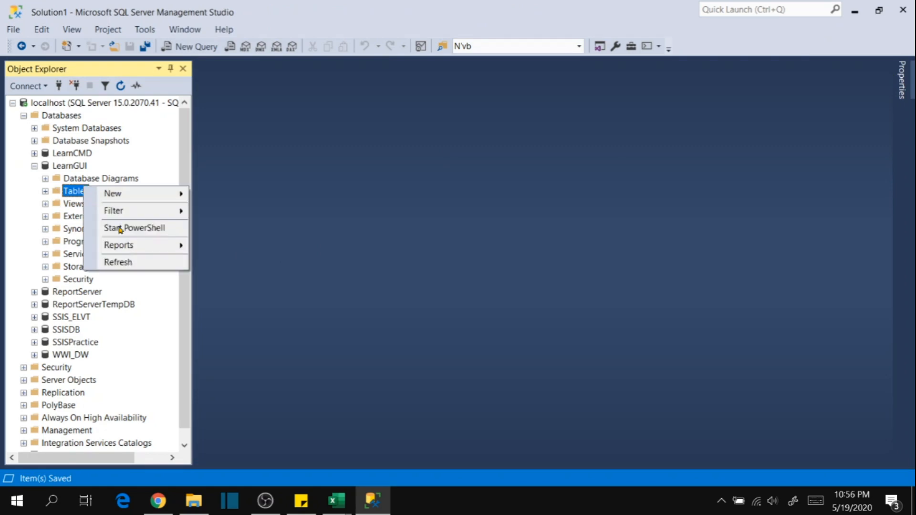
left_click(120, 262)
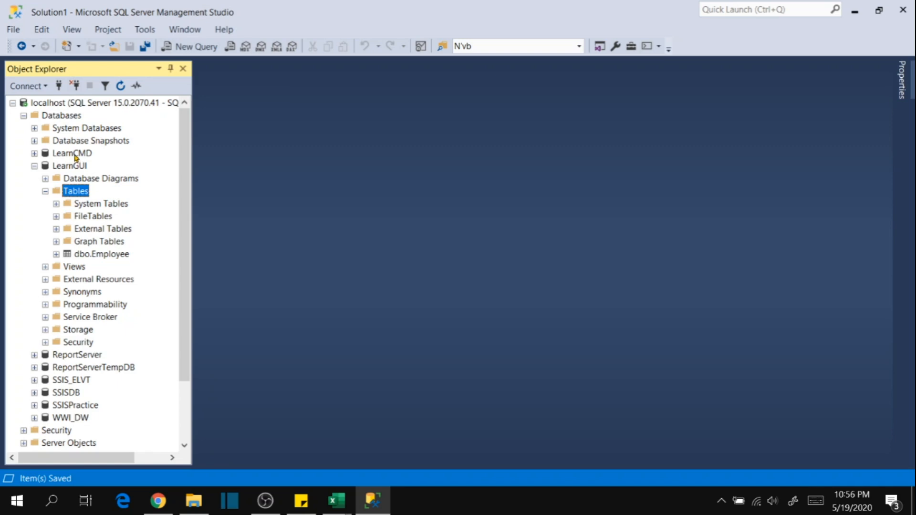
Collapse the LearnGUI database and open a new query for the LearnCMD database.
left_click(34, 165)
left_click(73, 153)
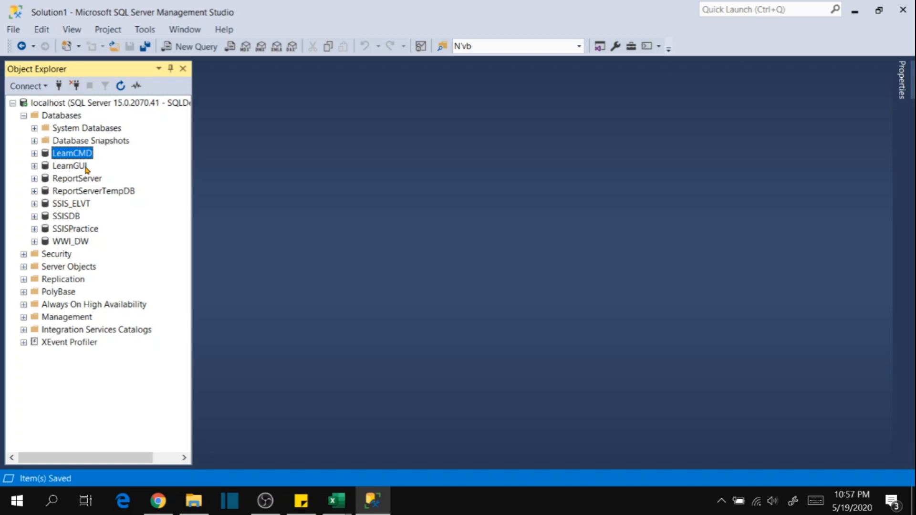
left_click(190, 51)
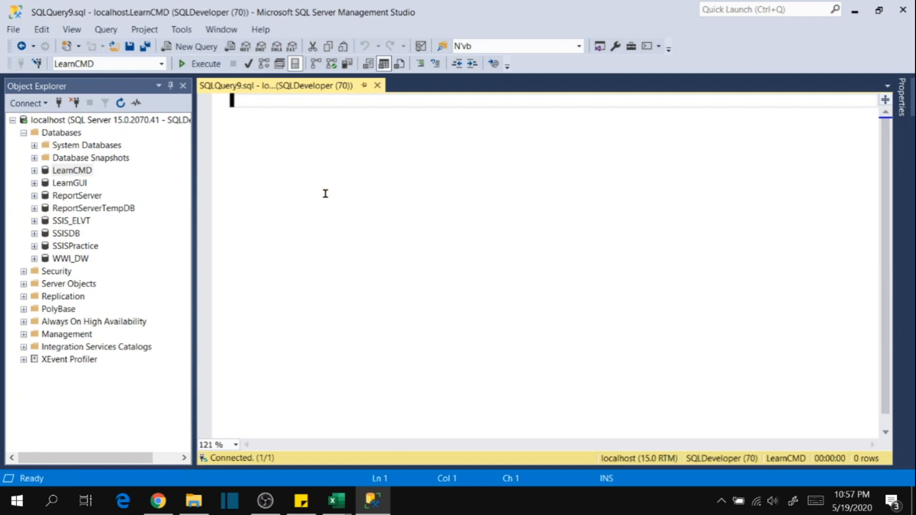
Begin the query on its second line with the statement CREATE TABLE Employee and an opening parenthesis.
key("Return")
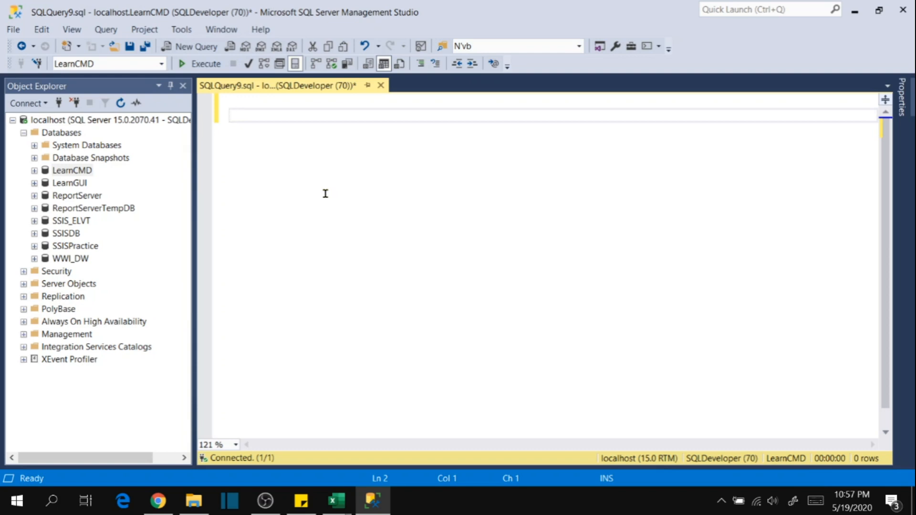
type("CREA")
type("TE TABEL")
key("BackSpace")
key("BackSpace")
type(",K")
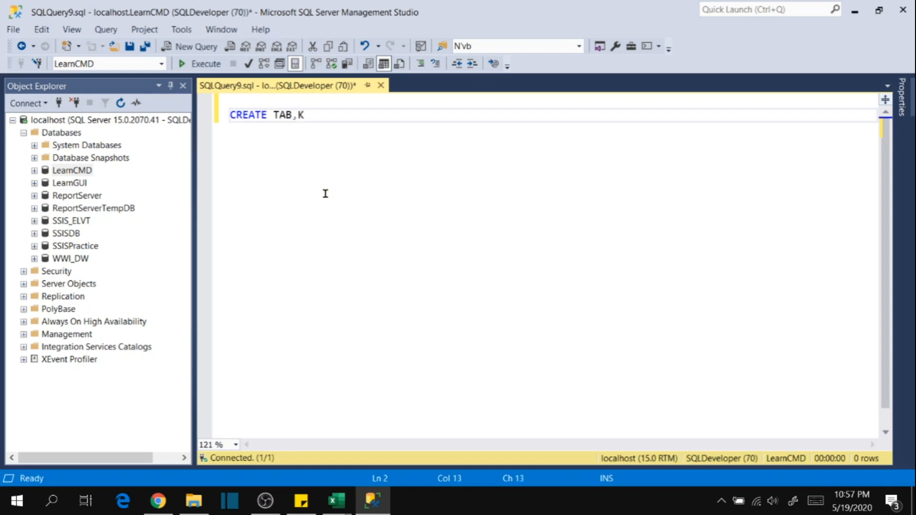
key("BackSpace")
key("BackSpace")
type("LE")
type("Employ")
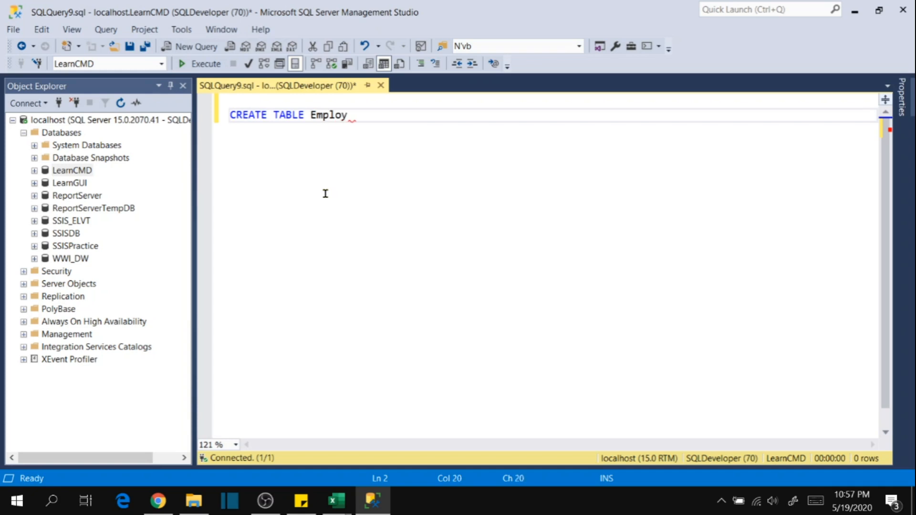
type("ee(")
key("Return")
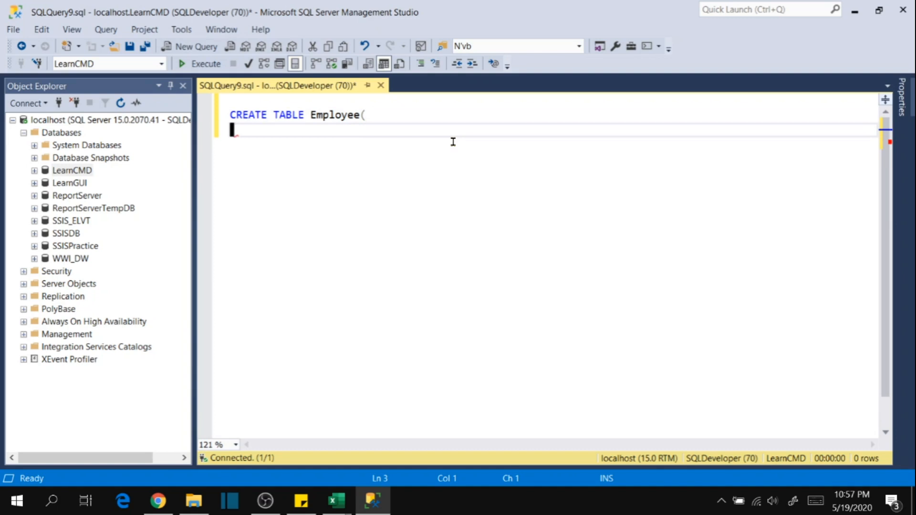
Define the first column in the statement as ID bigint NOT NULL, ending the line with a comma.
type("ID bigint,")
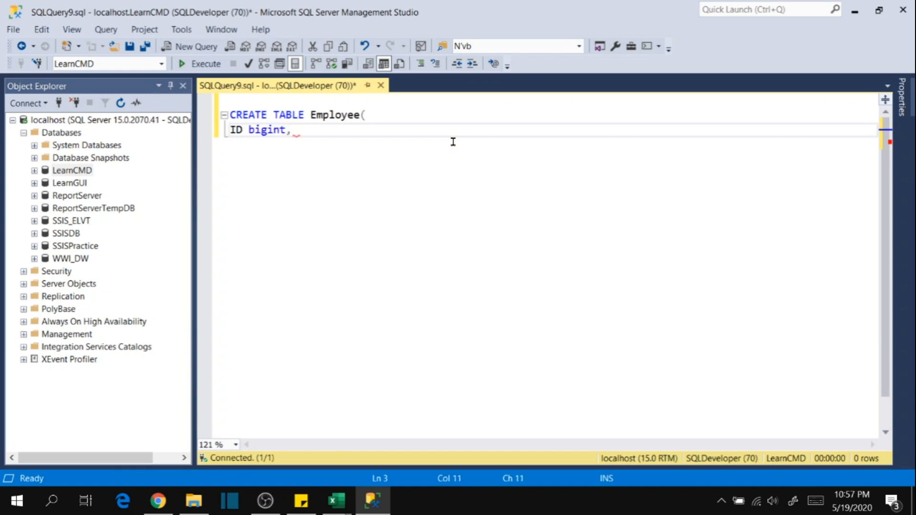
key("BackSpace")
type("NOT ")
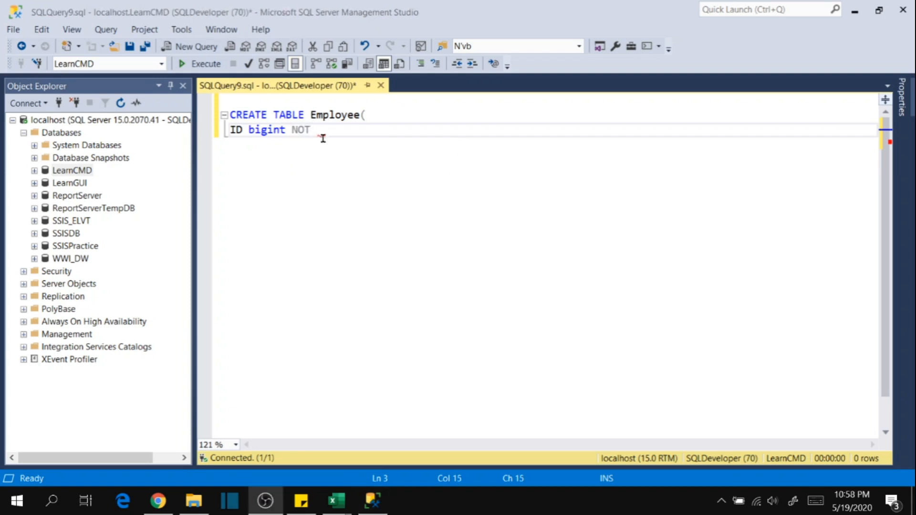
type("NULL,")
key("Return")
Begin the second column definition on a new line with the name Name enclosed in square brackets.
type("Name")
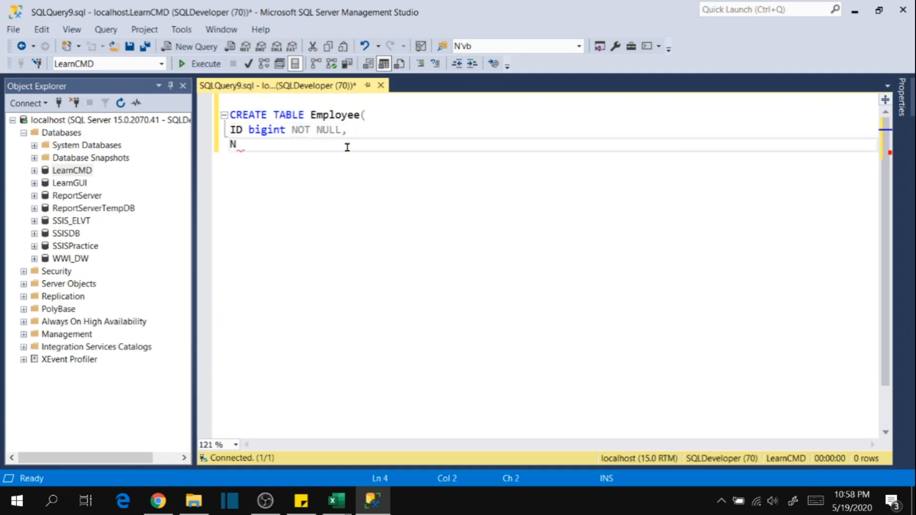
key("BackSpace")
type("]")
key("Left")
key("Left")
key("Left")
key("Left")
key("Left")
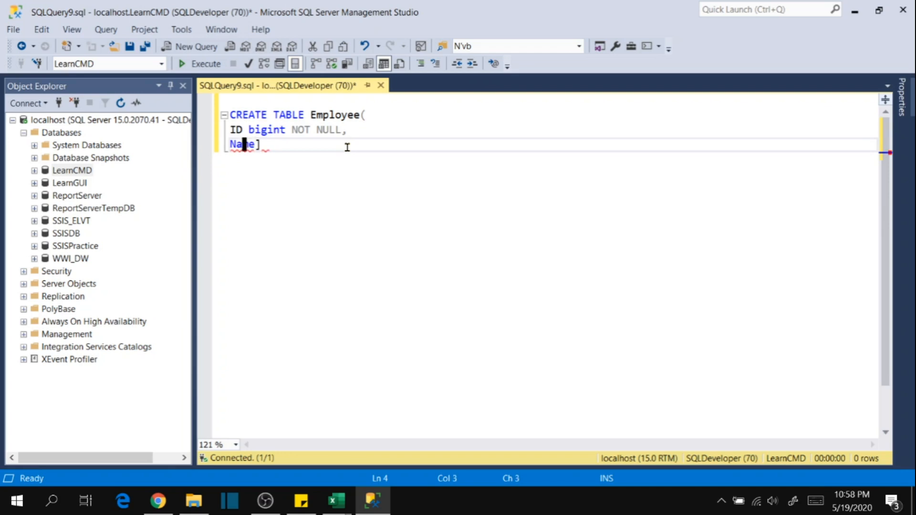
type("[")
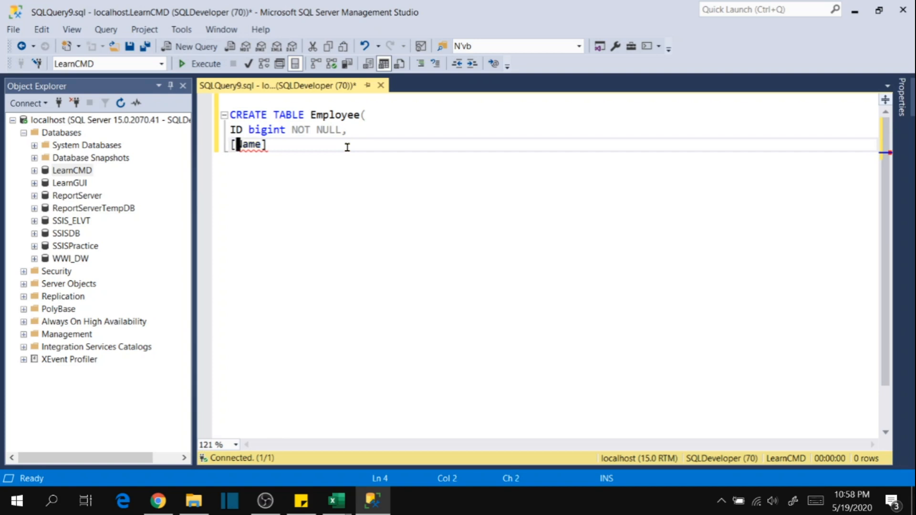
Remove the square brackets from the second column's name and change it to EmpName.
key("End")
key("BackSpace")
key("Left")
key("Left")
key("Left")
key("Left")
key("Left")
key("Left")
key("Delete")
key("Delete")
type("Emp")
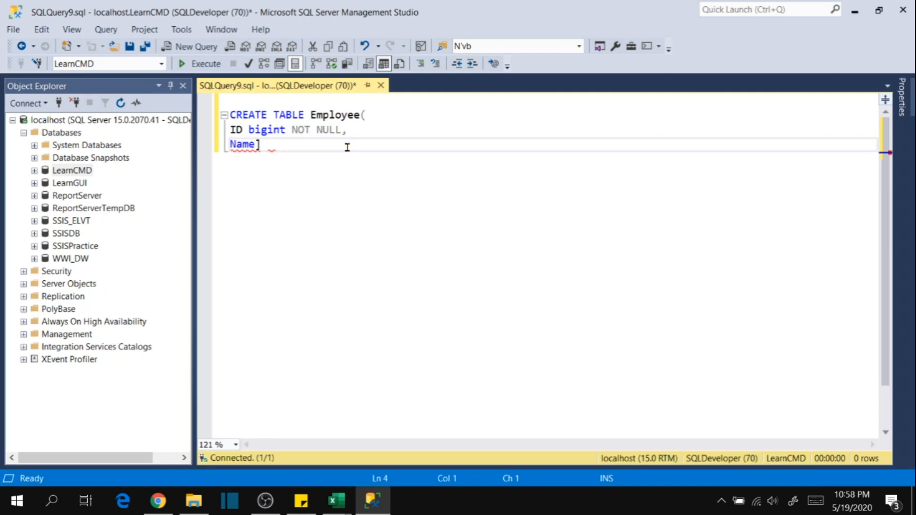
type("N")
key("Right")
key("Right")
key("Right")
key("Delete")
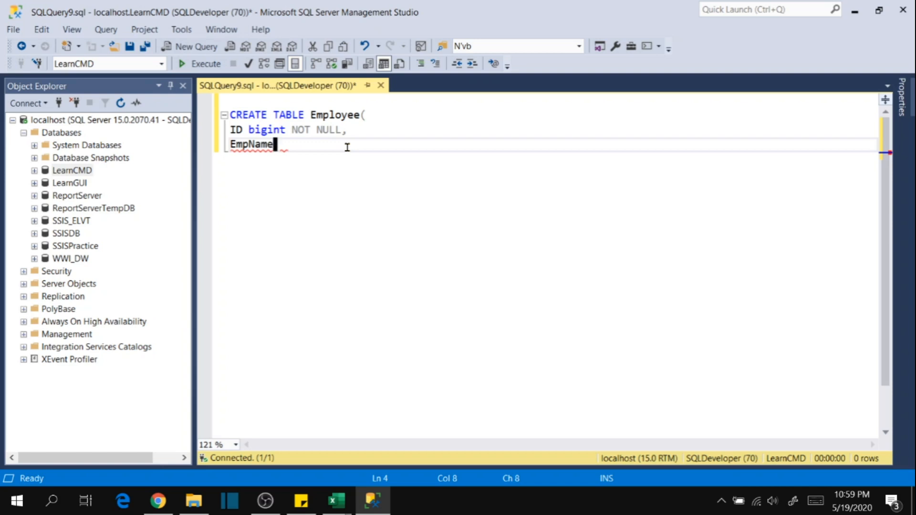
Define the EmpName column as nvarchar(200) NOT NULL, ending the line with a comma.
key("Left")
key("Left")
key("Left")
key("Left")
key("End")
type("nvarchar(2")
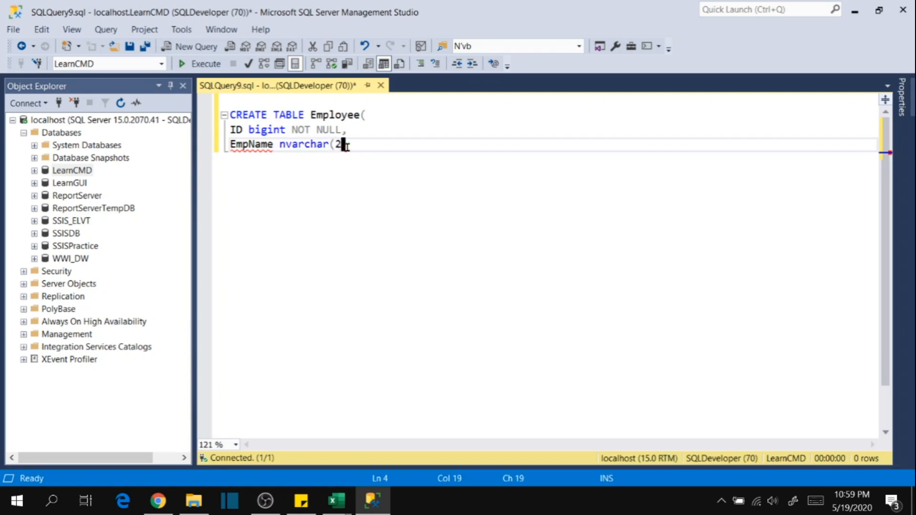
type("00) NOT NULL,")
key("Return")
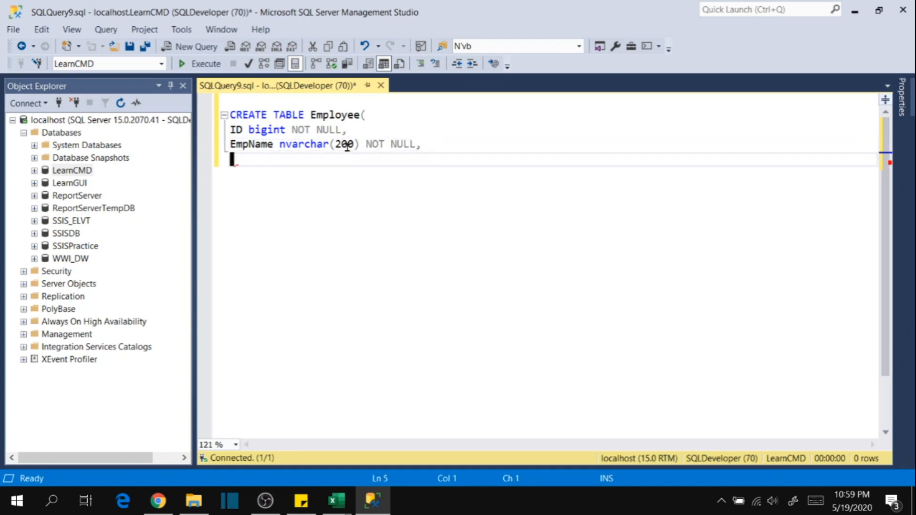
Add a third column named [Role], in square brackets, as nvarchar(200) NULL, ending the line with a comma.
type("Role]")
key("Home")
type("[")
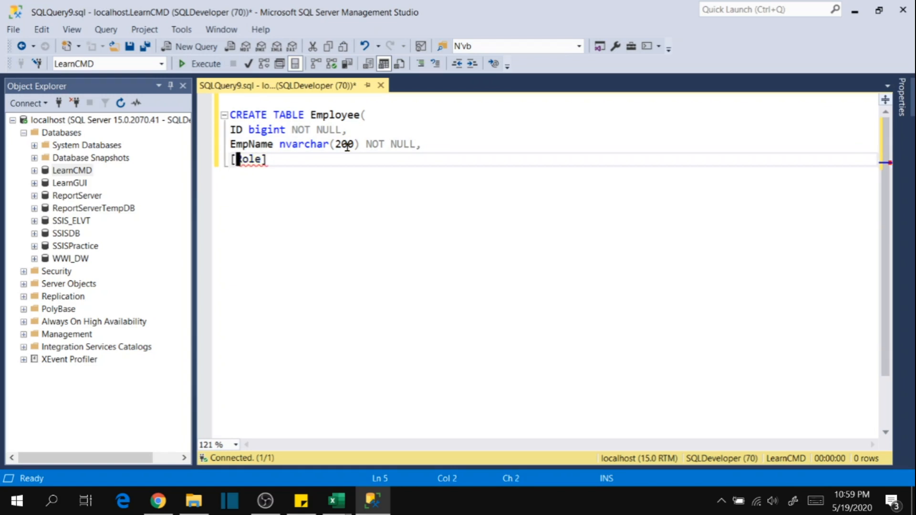
type("nvarchar(")
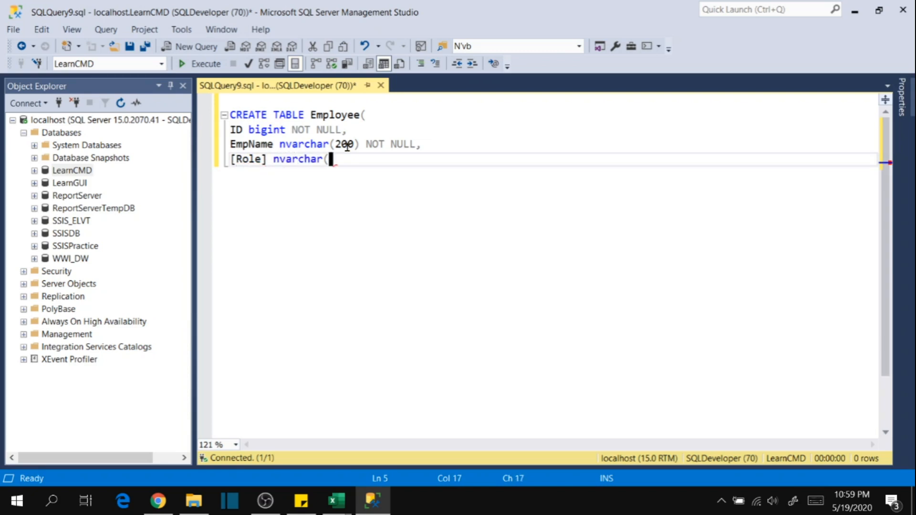
type("200) NULL,")
key("Return")
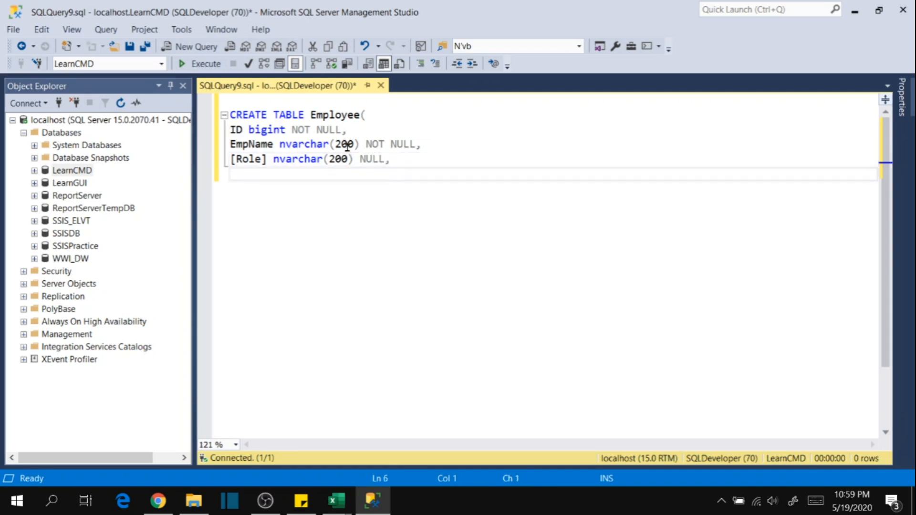
Add a RoleDesc column as nvarchar(max) NULL, ending the line with a comma.
type("RoleDesc nvarchar(")
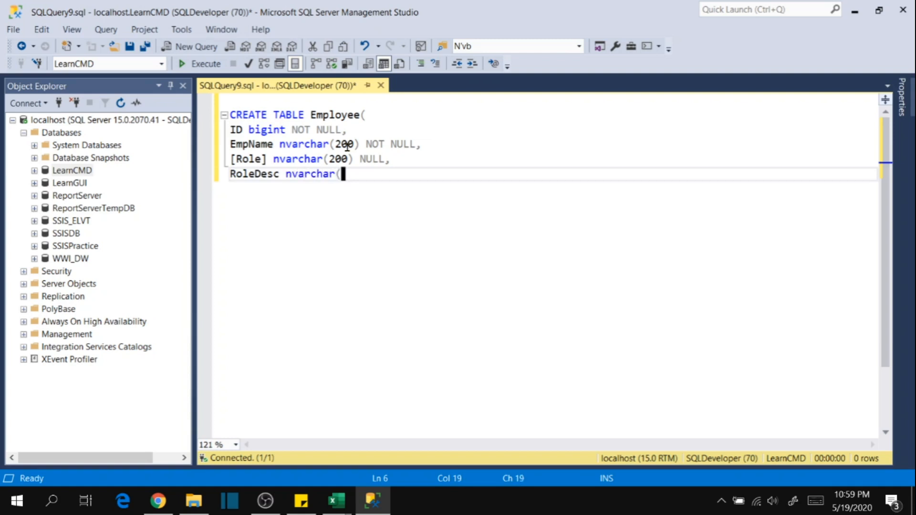
type("max) NULL,")
key("Return")
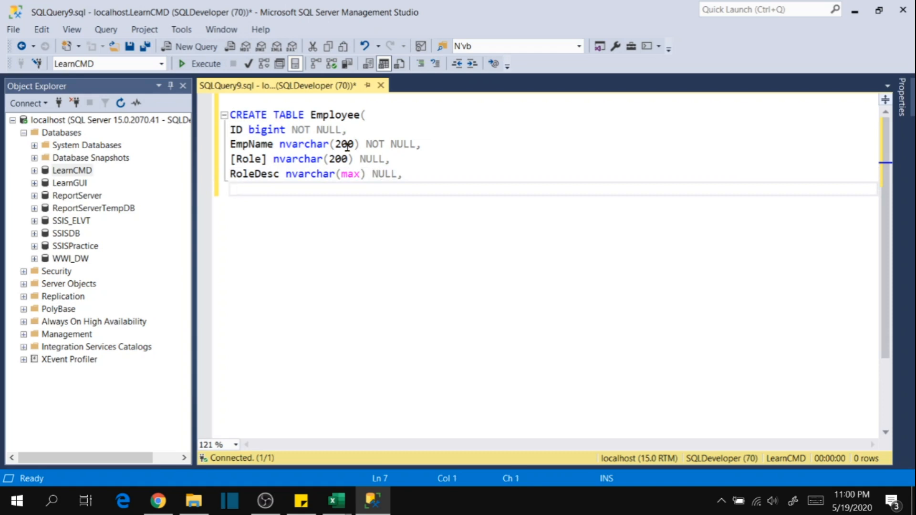
Add a Salary column as Money NULL followed by a comma, and start the following line with StartDate.
type("Salary Mone")
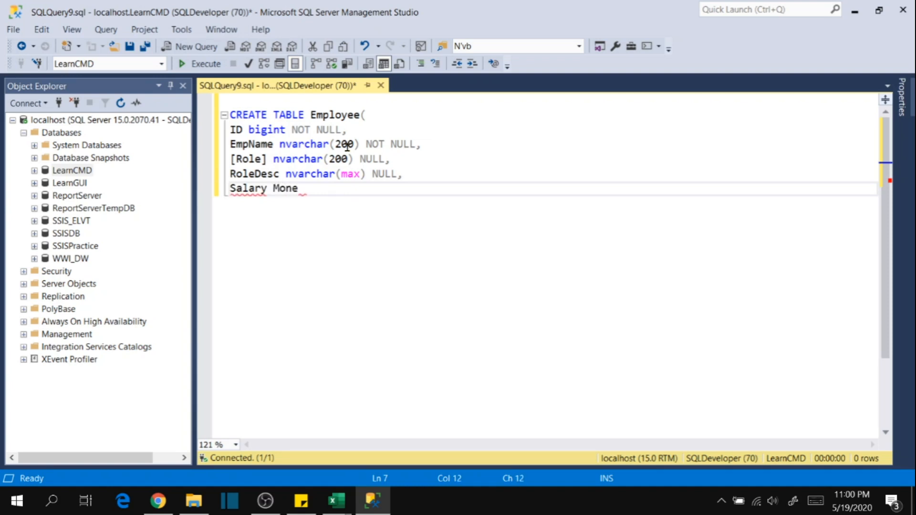
type("y NULL,")
key("Return")
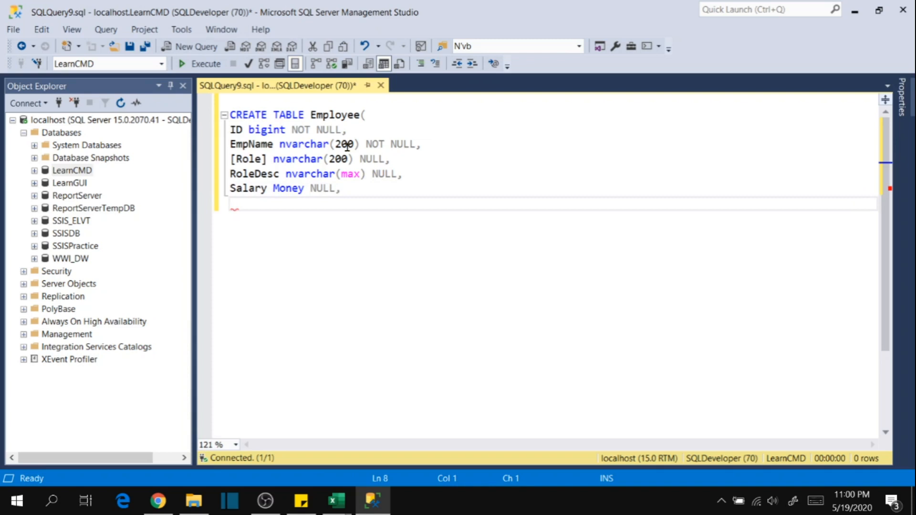
type("StartDate")
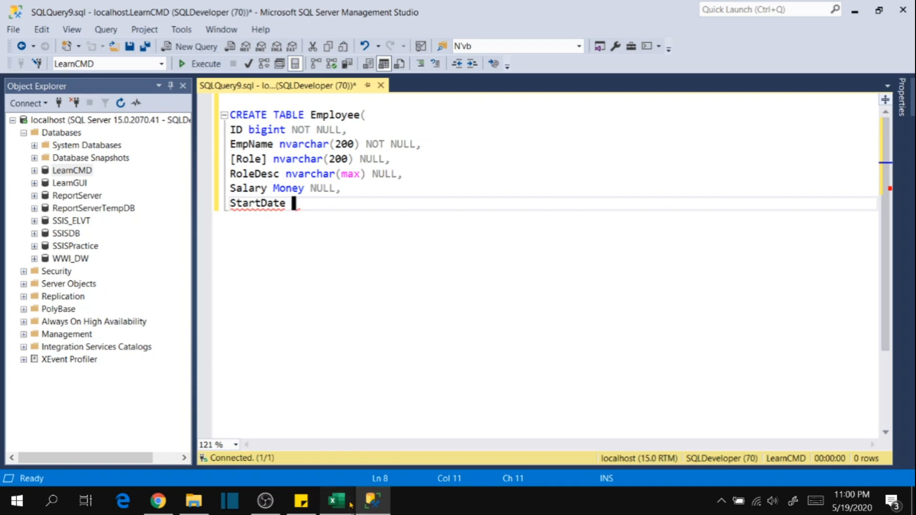
Check the column headings of Employee.csv in Excel and insert a WorkExp FLOAT null column between RoleDesc and Salary in the query.
mouse_move(336, 499)
left_click(265, 402)
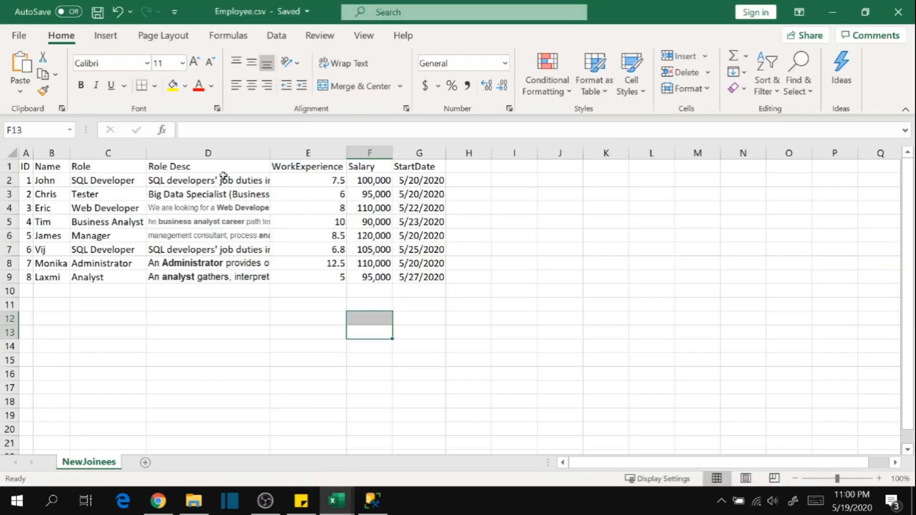
key("alt+Tab")
left_click(426, 174)
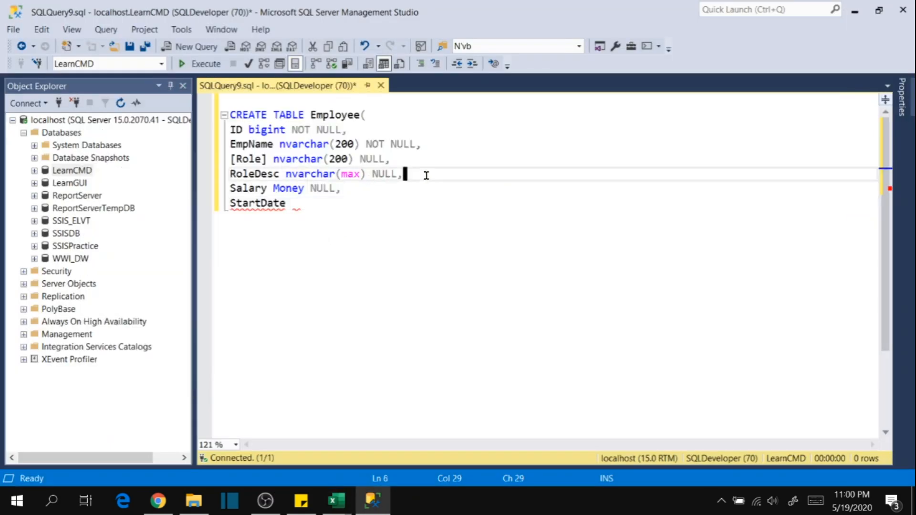
key("Return")
type("WorkE")
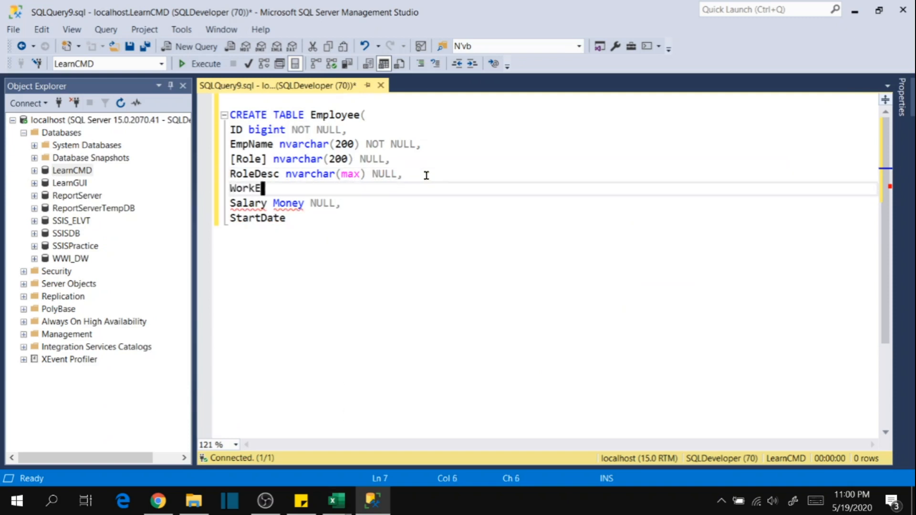
type("xp FLOAT")
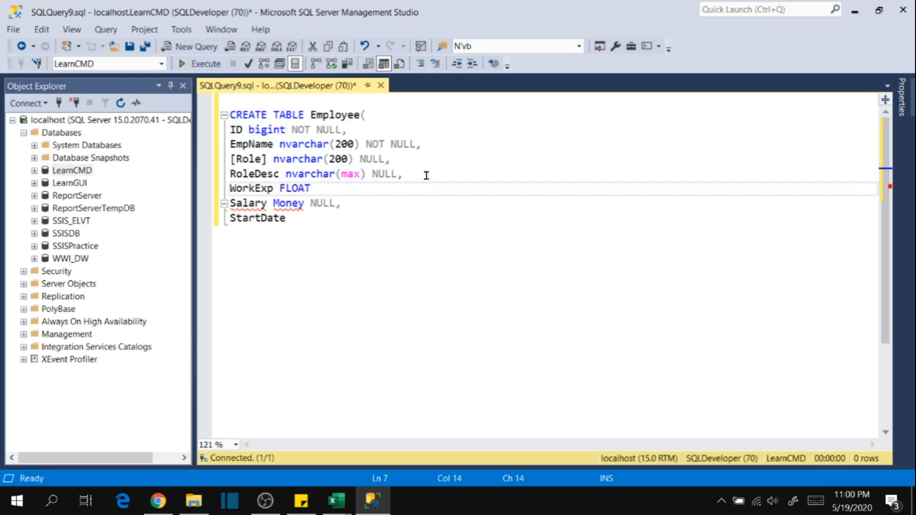
type(",")
key("Down")
key("Up")
key("BackSpace")
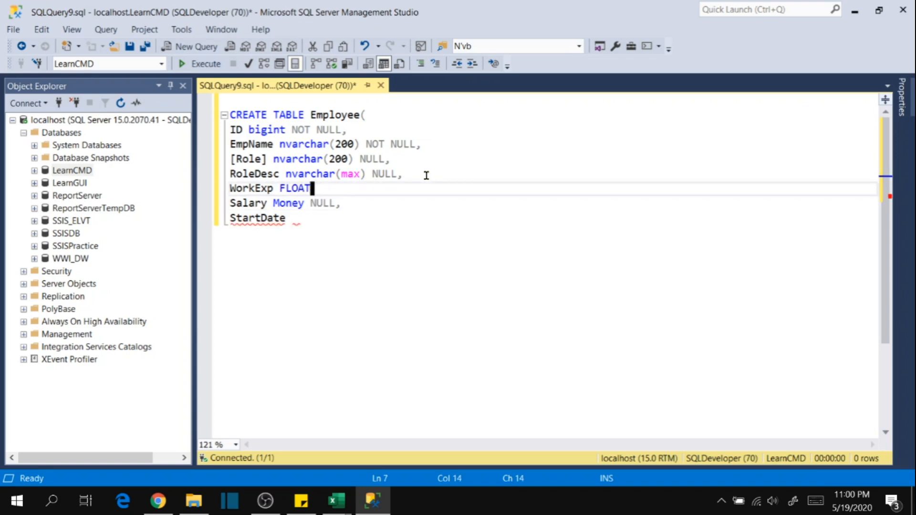
type("null,")
Define the StartDate column as Datetime Null and end the CREATE TABLE statement with a closing parenthesis on its own line.
key("Down")
key("Down")
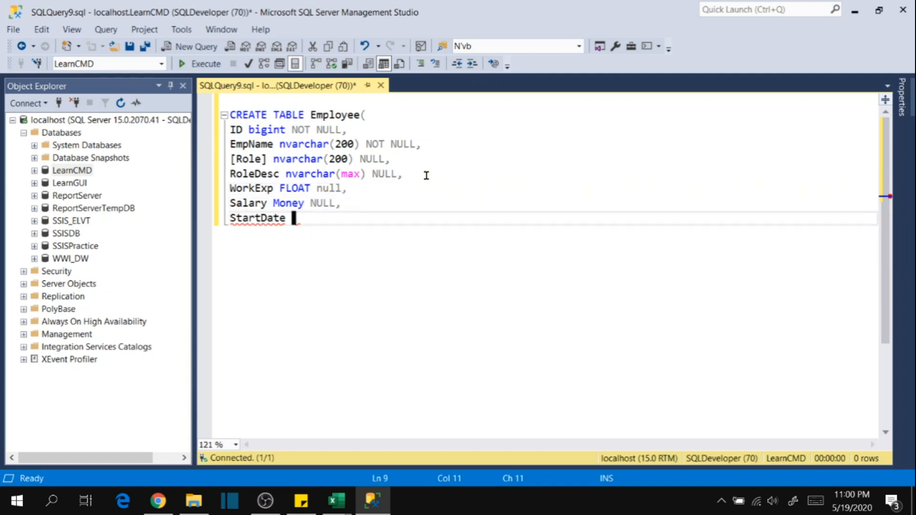
type("Datetime")
key("Return")
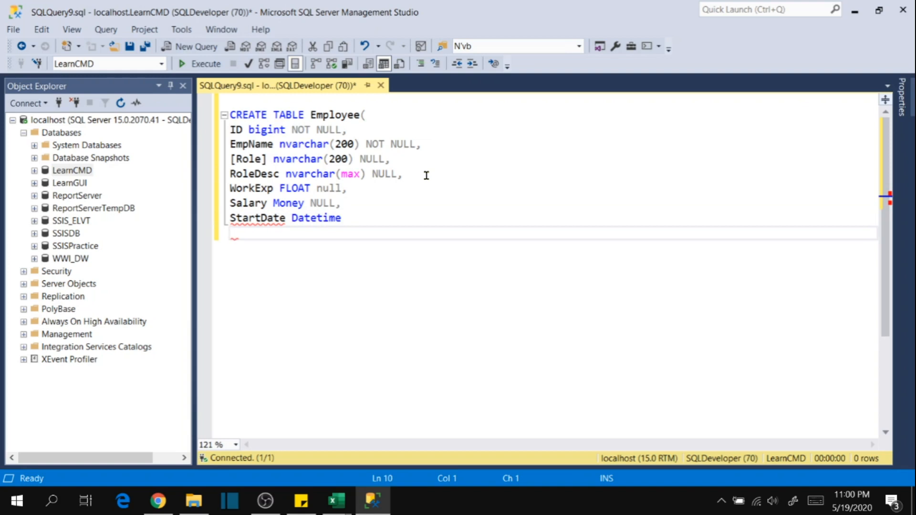
key("BackSpace")
type("Null")
key("Return")
key("BackSpace")
key("Return")
type(")")
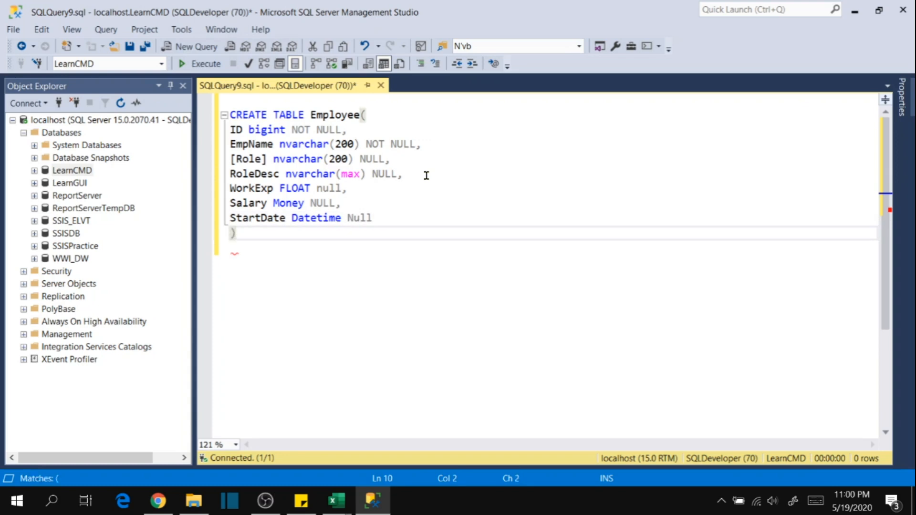
key("Return")
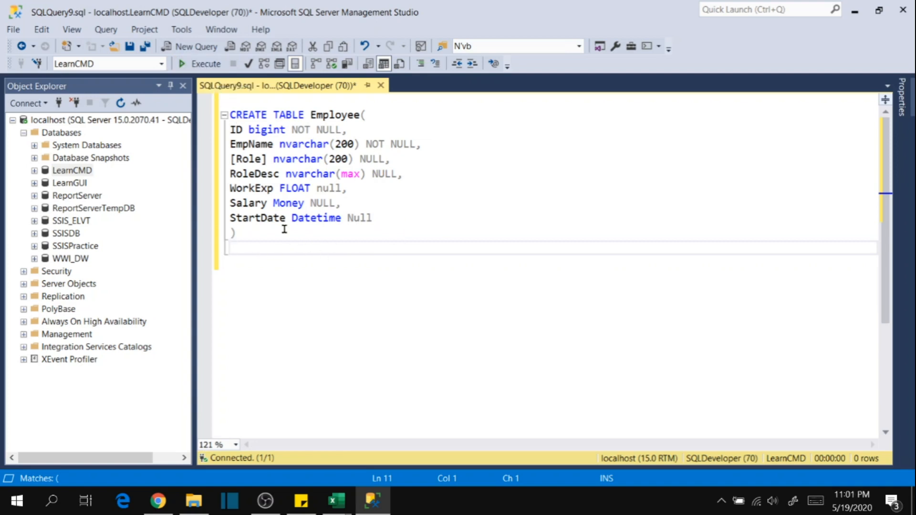
Try to execute the CREATE TABLE Employee query in the LearnCMD database.
key("F5")
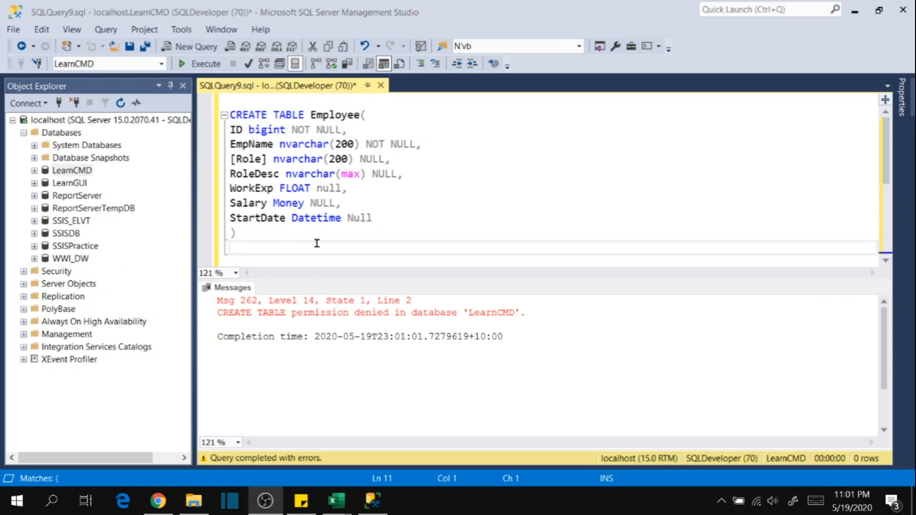
left_click(310, 237)
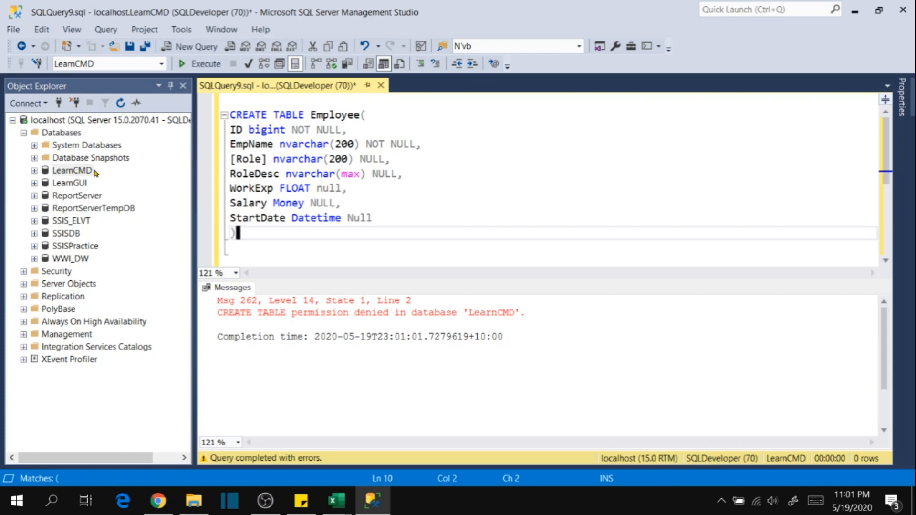
Open a second Database Engine connection to localhost using Windows Authentication.
left_click(42, 103)
left_click(56, 119)
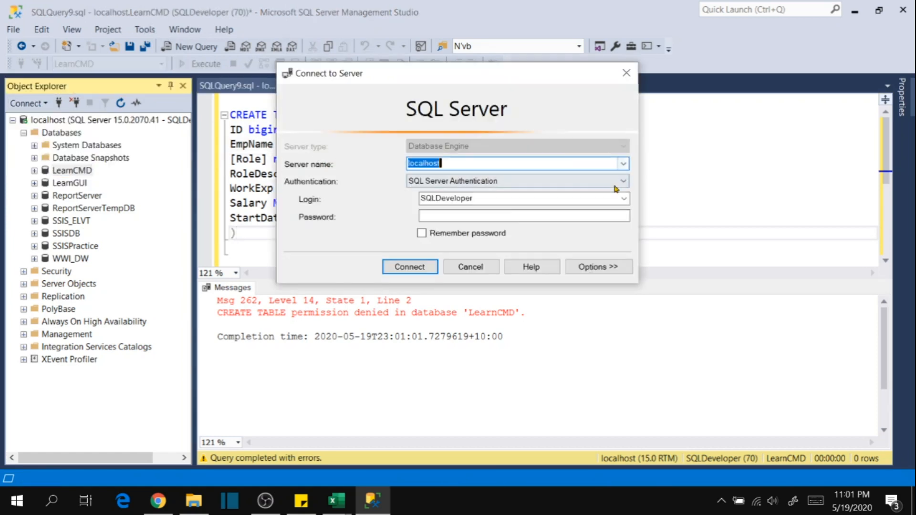
left_click(599, 180)
left_click(448, 192)
left_click(410, 266)
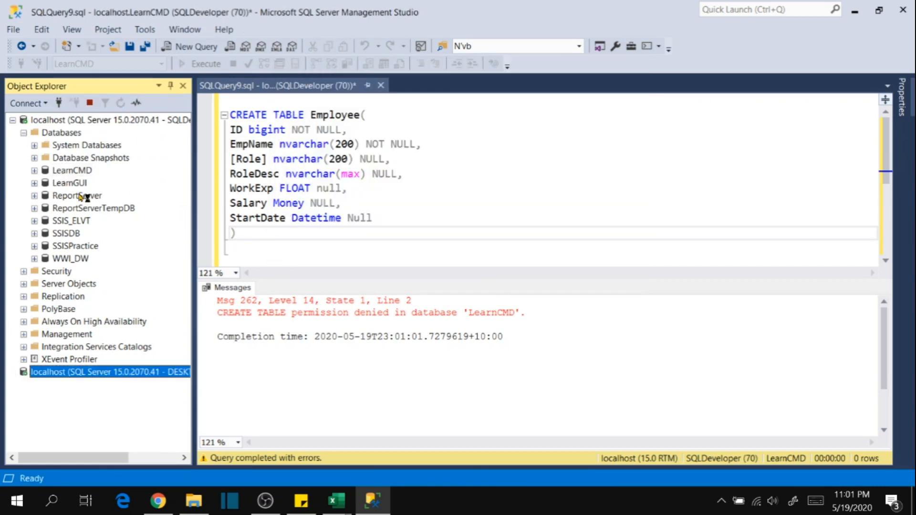
Expand the Databases folder and the Security logins of the new localhost connection, and open the properties of the SQLDeveloper login.
double_click(60, 322)
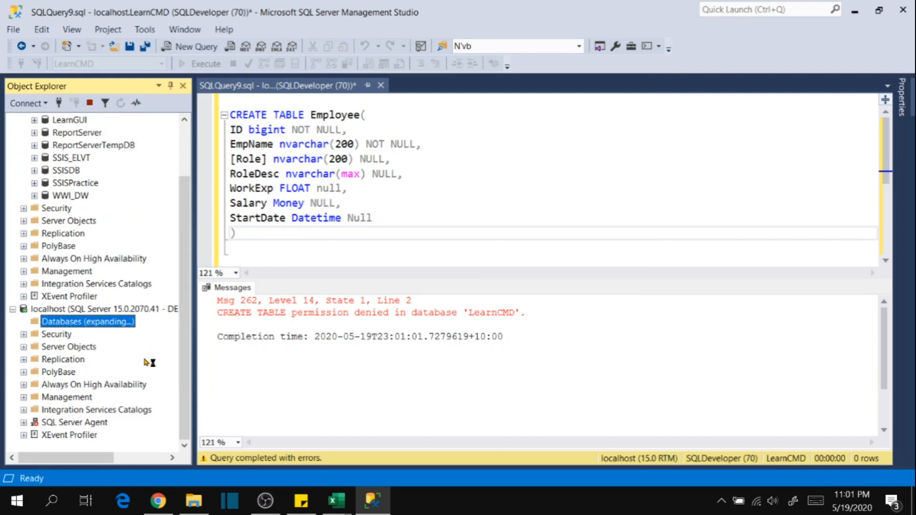
scroll(77, 422, "down", 3)
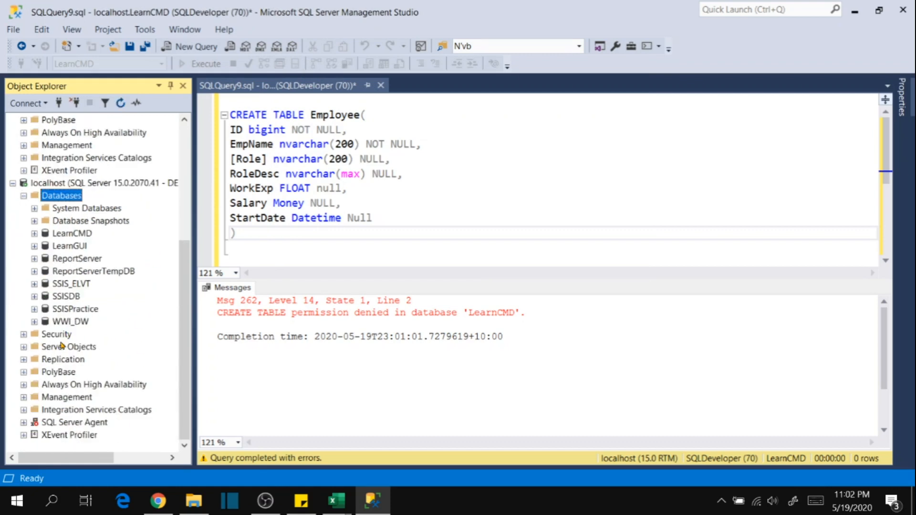
double_click(59, 334)
scroll(95, 391, "down", 1)
left_click(62, 309)
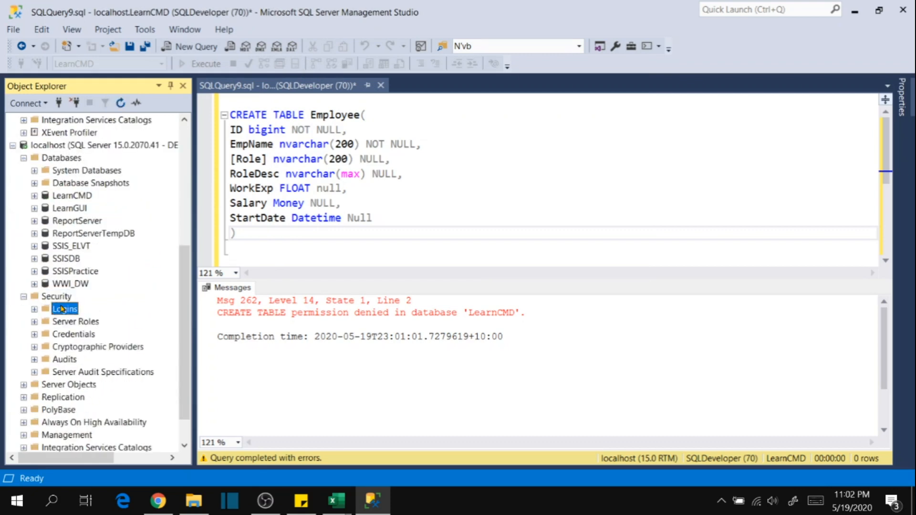
double_click(62, 309)
scroll(129, 372, "down", 2)
left_click(81, 322)
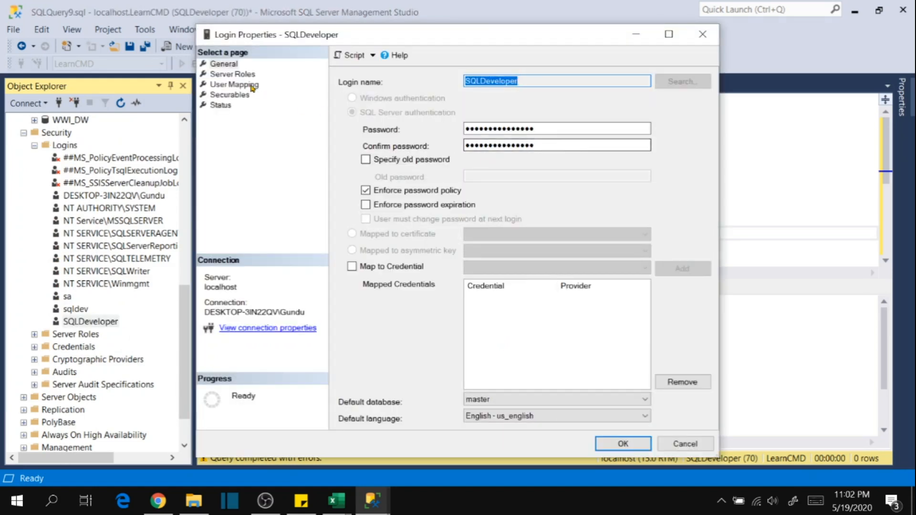
Grant the SQLDeveloper login db_owner role membership for the LearnCMD database in its user mapping and apply the change.
left_click(252, 85)
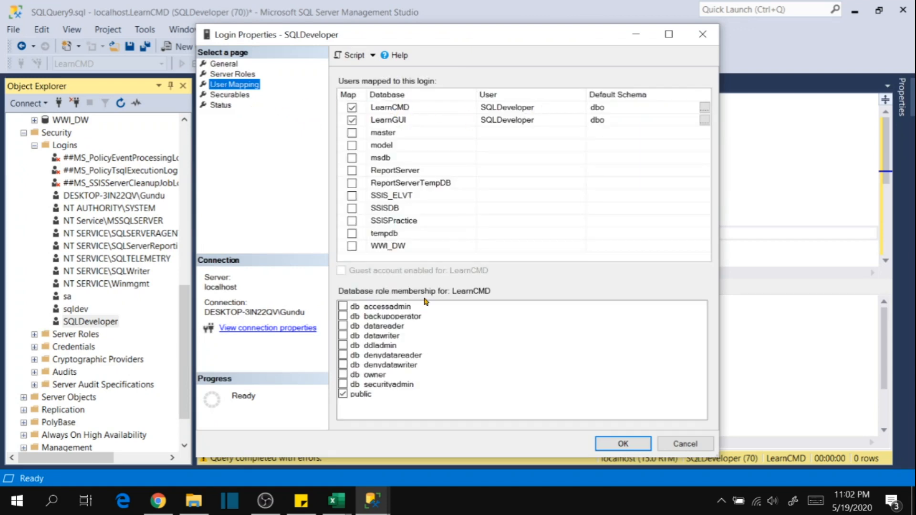
left_click(516, 111)
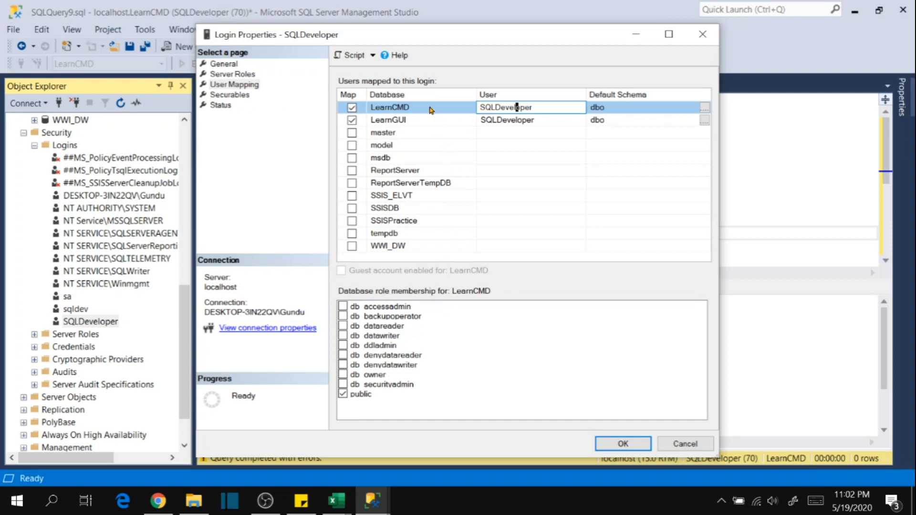
left_click(409, 112)
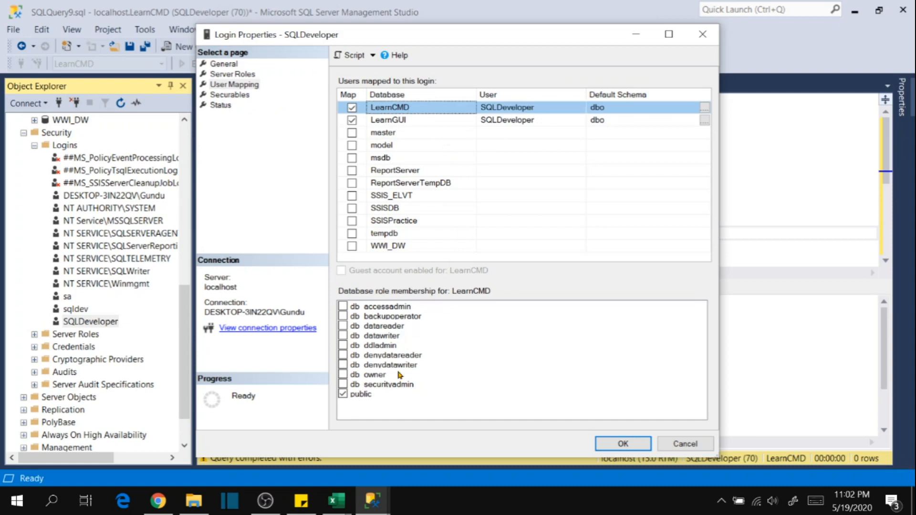
left_click(343, 374)
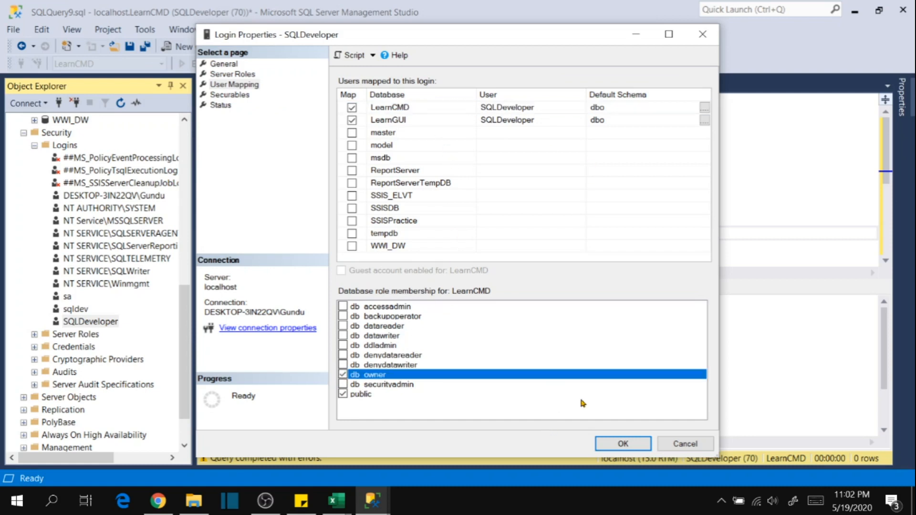
left_click(620, 444)
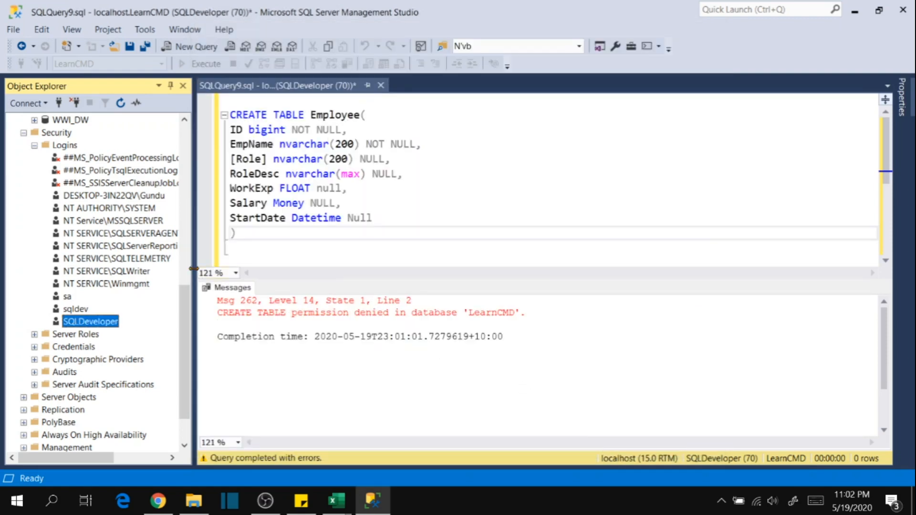
Return to the query editor and execute the CREATE TABLE Employee statement against LearnCMD again.
scroll(61, 156, "up", 11)
left_click(70, 122)
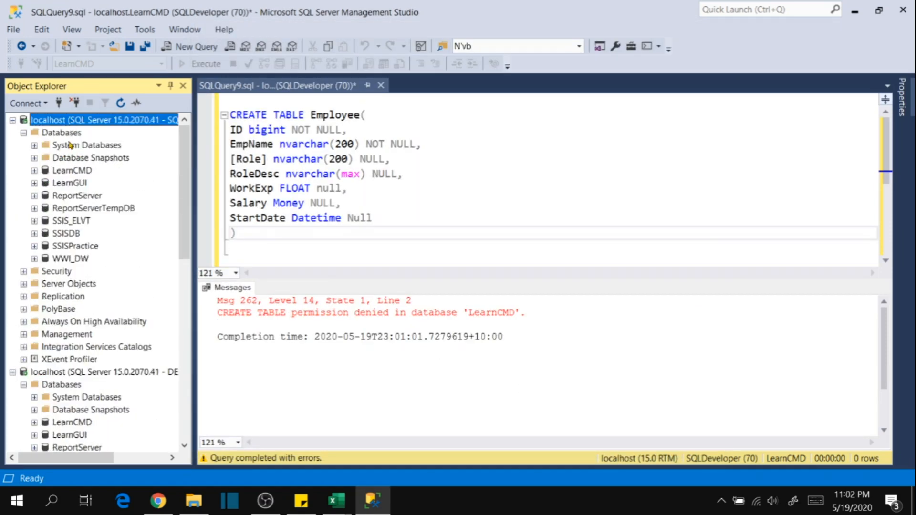
left_click(71, 221)
left_click(410, 218)
scroll(300, 209, "down", 1)
left_click(292, 208)
scroll(291, 208, "up", 1)
key("F5")
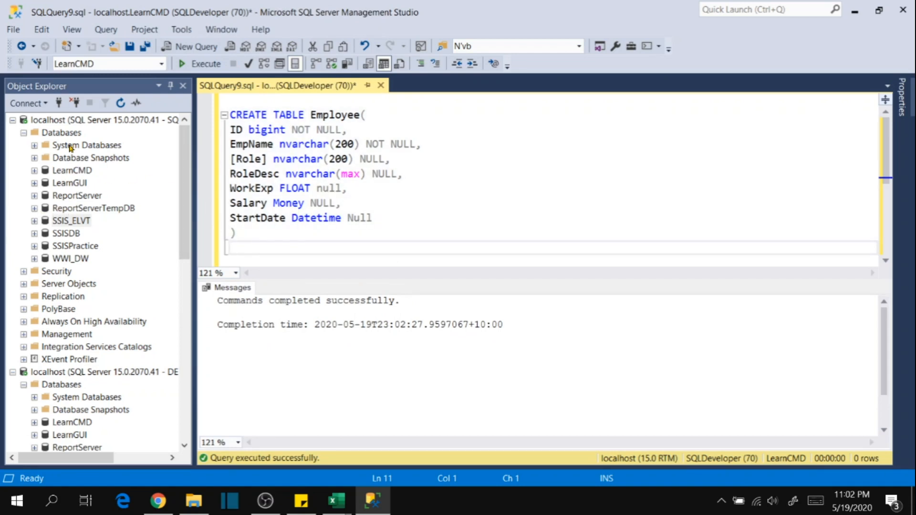
right_click(71, 169)
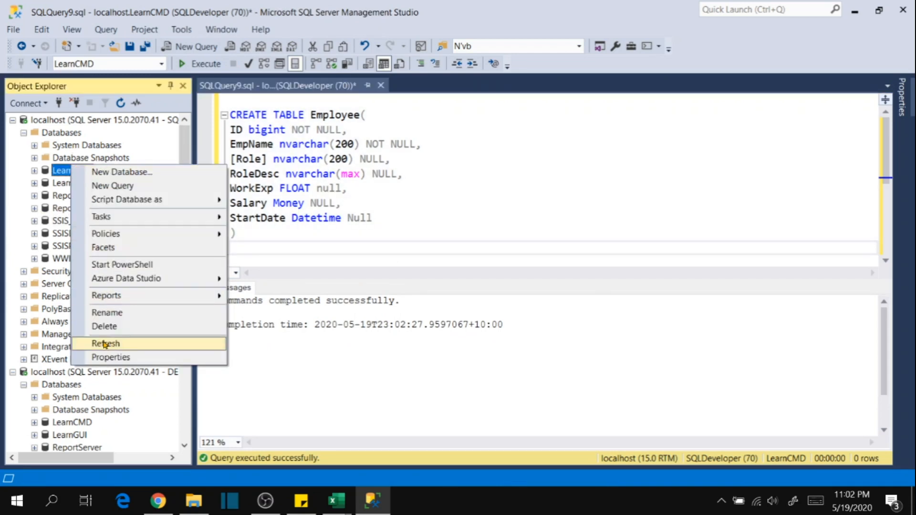
left_click(105, 326)
left_click(685, 443)
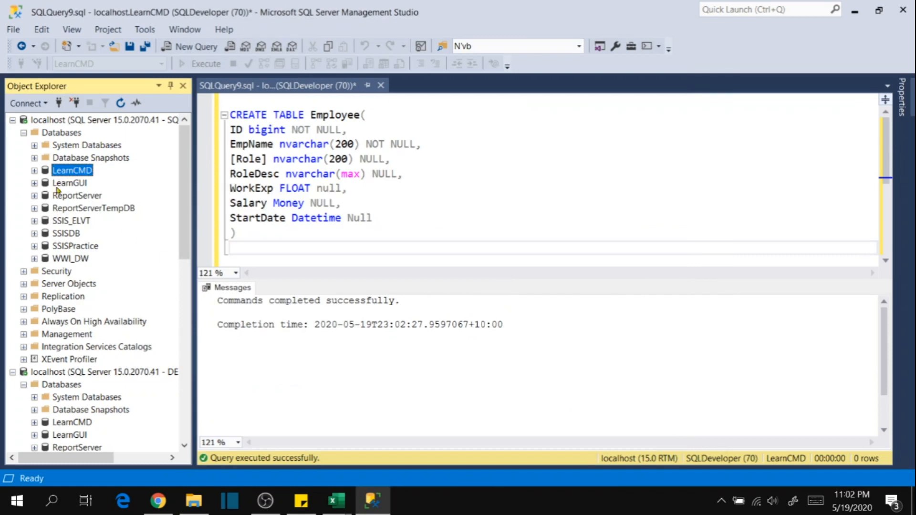
Refresh the LearnCMD database under the SQLDeveloper connection and expand its Tables folder to check for the dbo.Employee table.
right_click(73, 172)
left_click(129, 347)
left_click(35, 171)
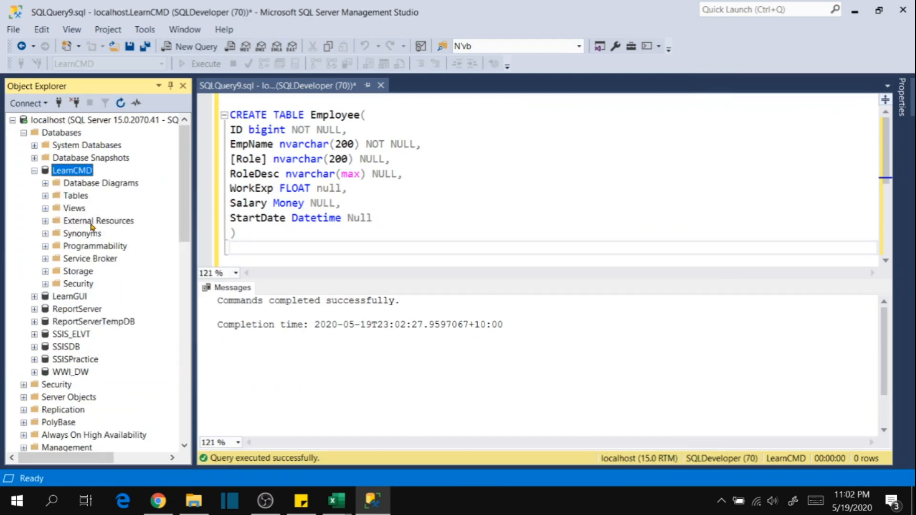
left_click(46, 196)
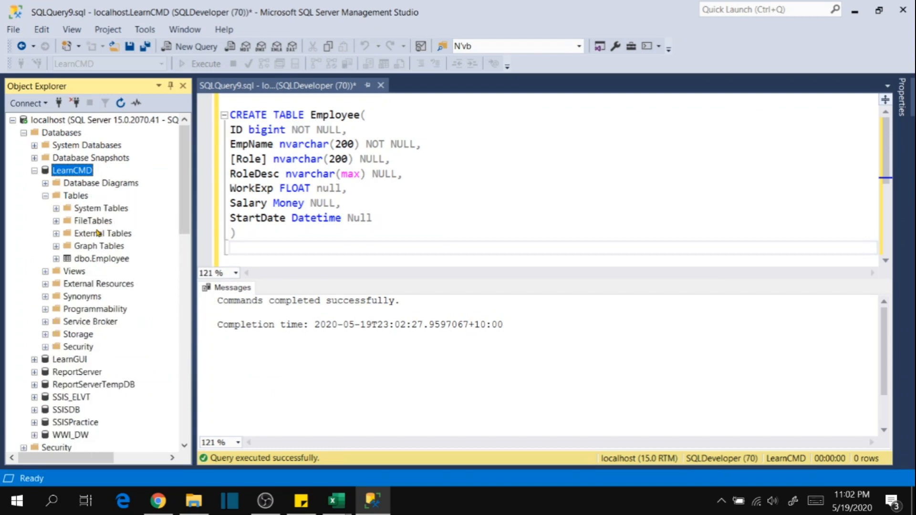
left_click(91, 258)
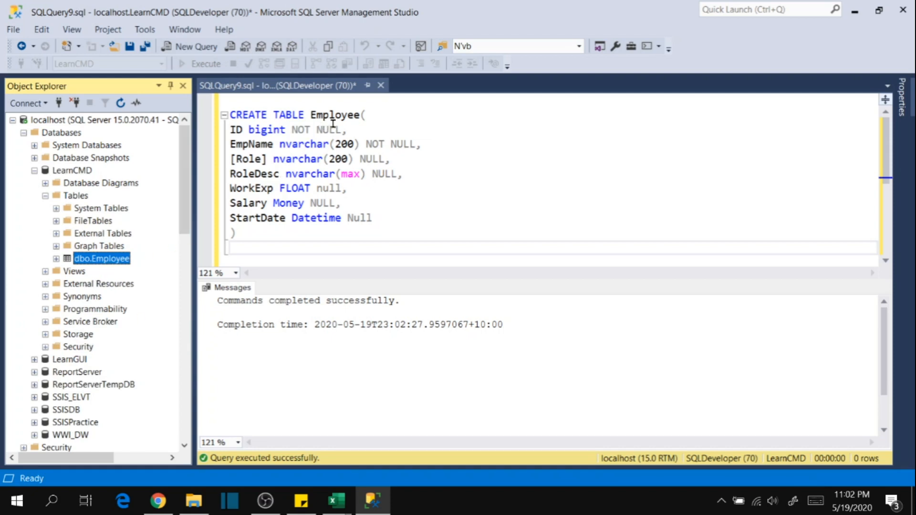
left_click(392, 120)
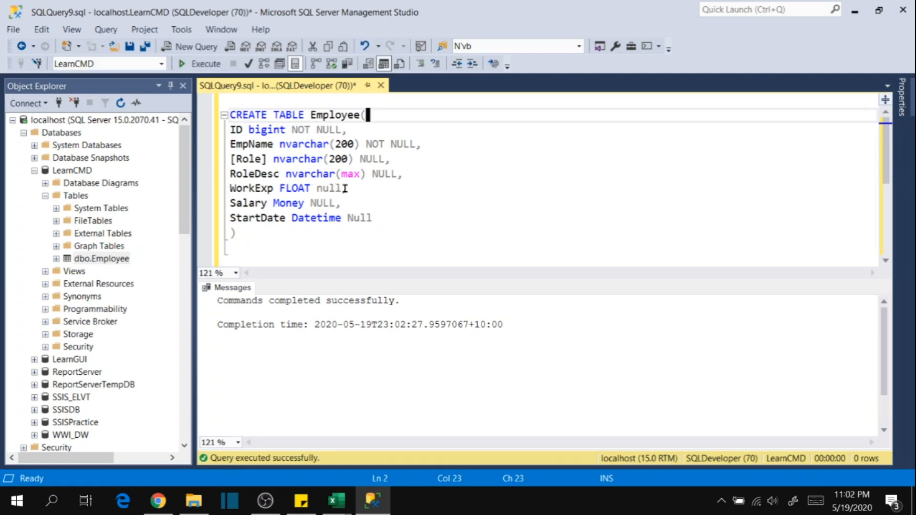